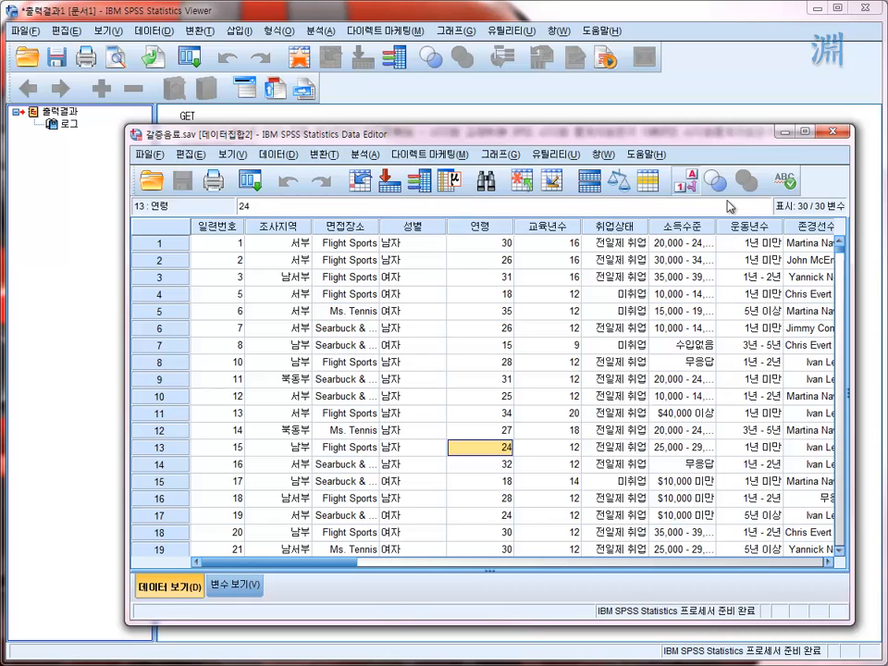
- Switch to the 갈증해소음료 survey PDF in Adobe Acrobat and read the general background and survey target sections on page 2
drag(733, 140, 727, 126)
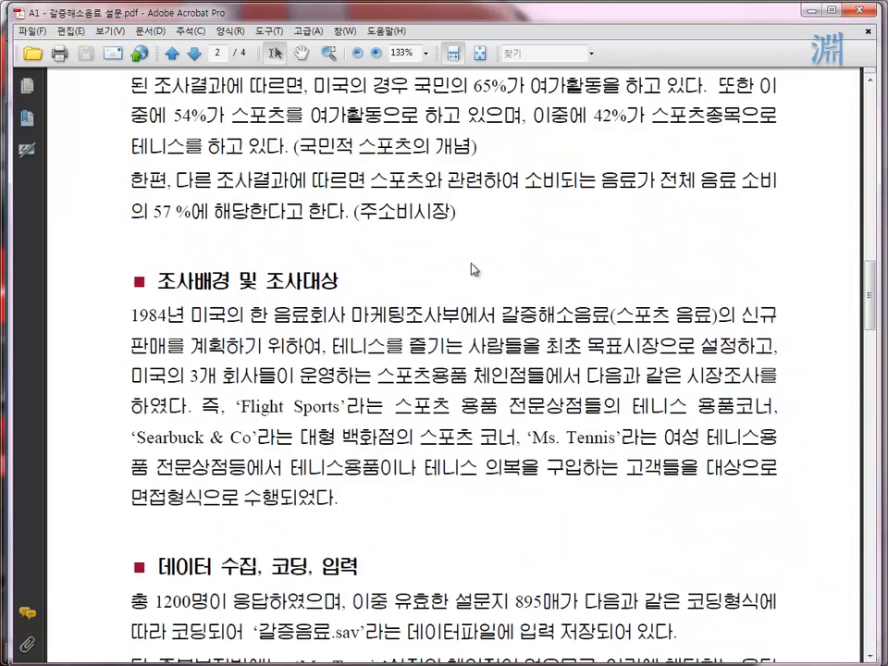
scroll(467, 266, up, 1)
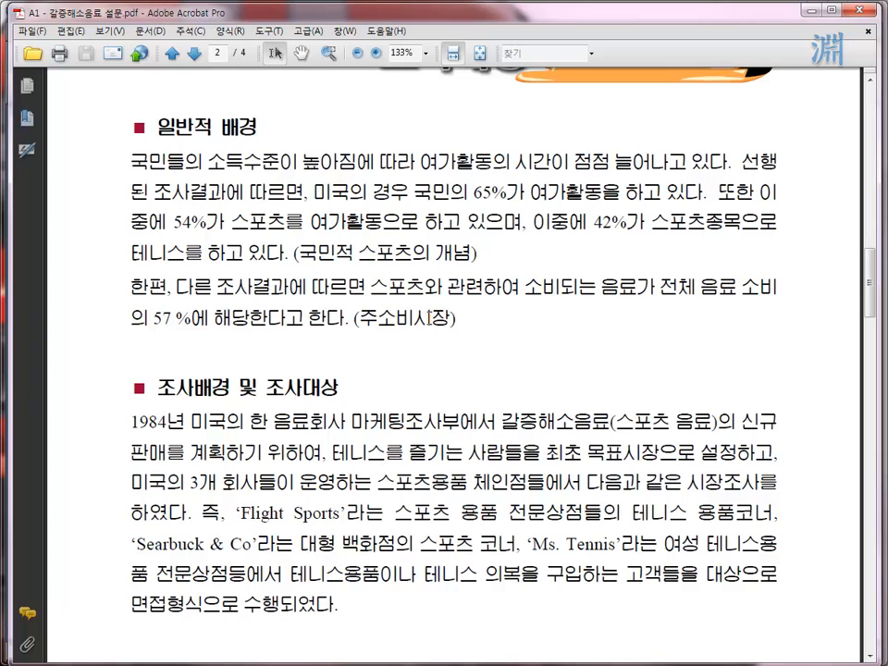
scroll(431, 323, down, 1)
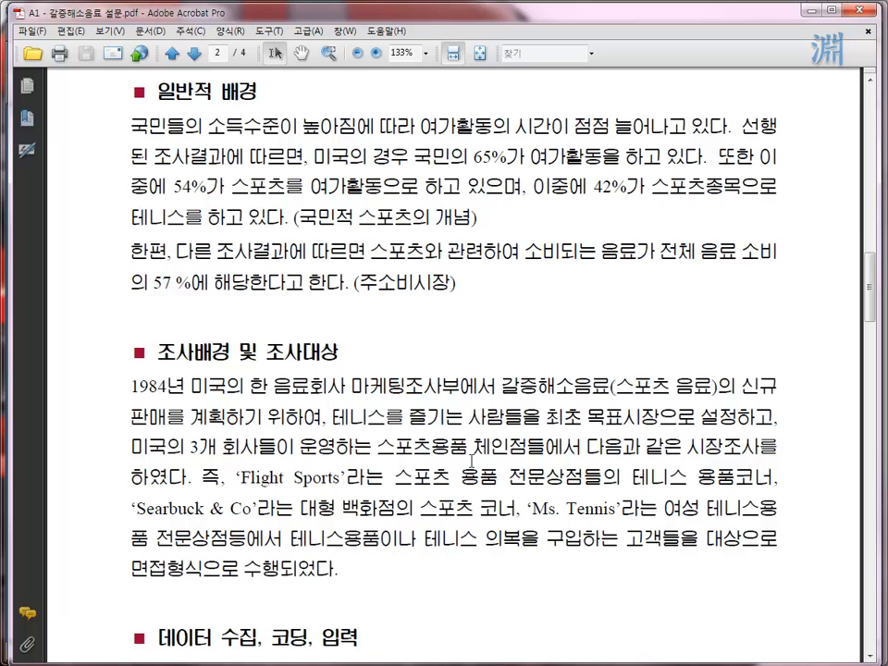
scroll(195, 479, down, 2)
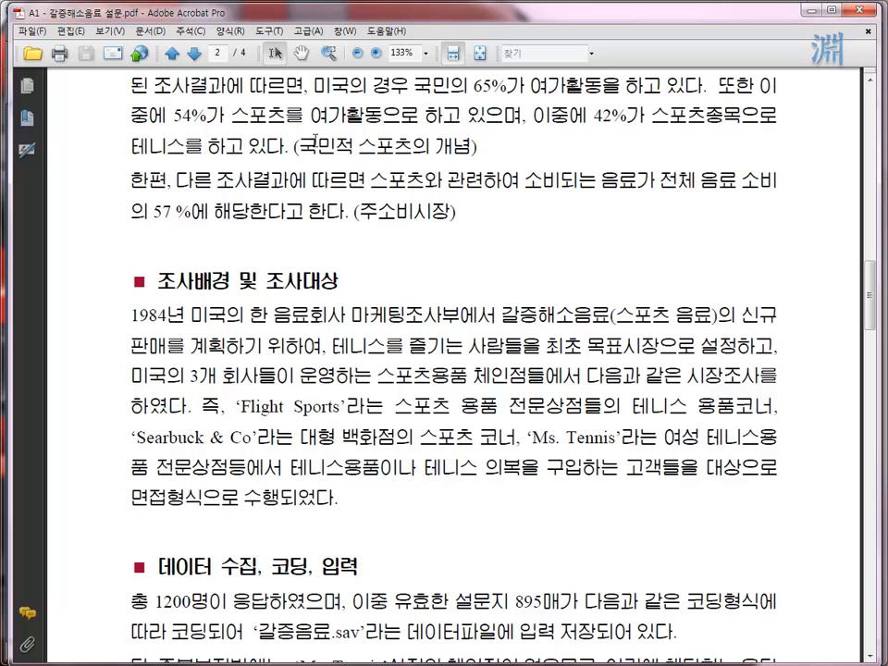
- Examine the data collection, coding and entry section, highlighting the respondent total, the valid questionnaire count and the data file name
scroll(357, 403, down, 7)
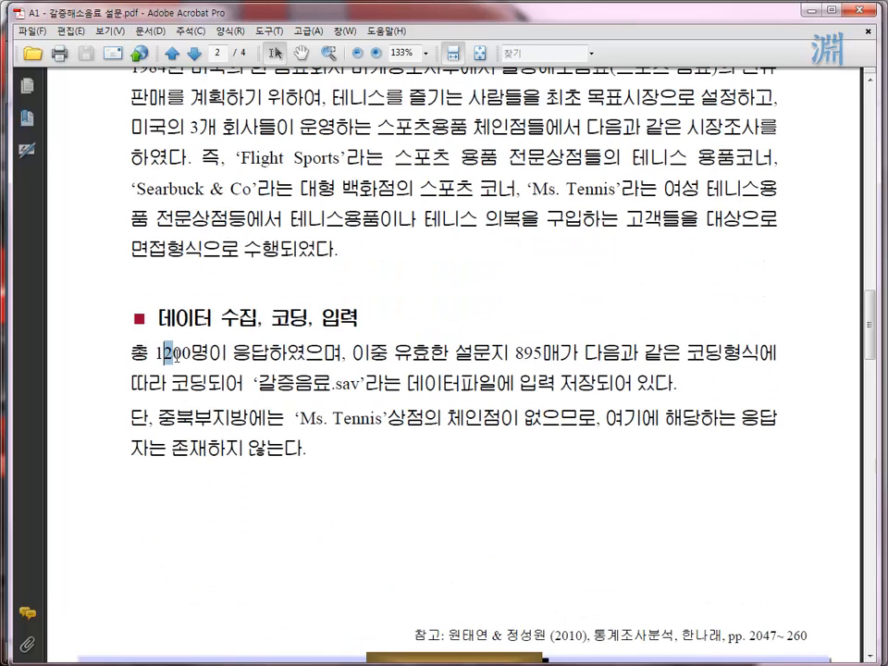
drag(192, 355, 165, 354)
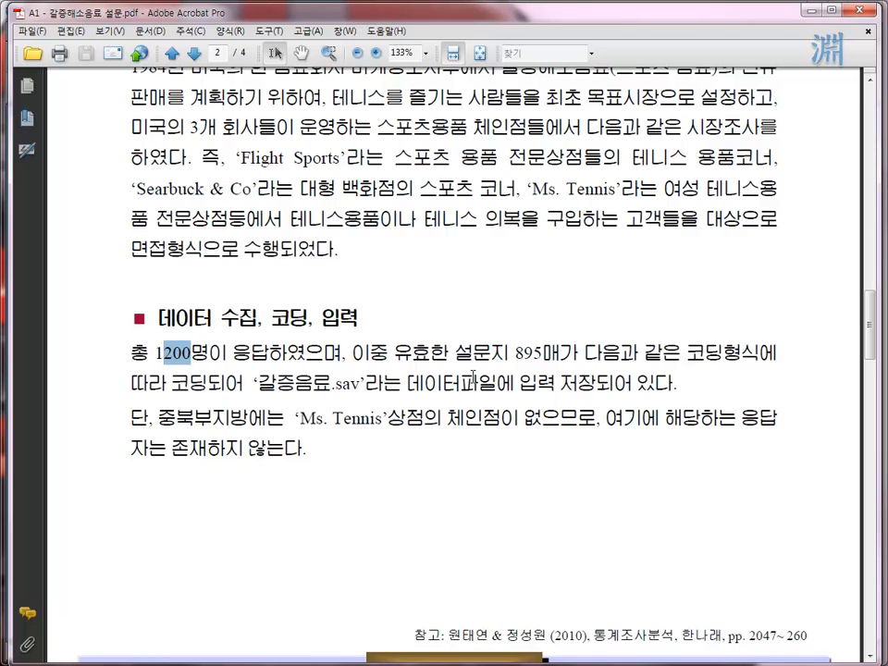
drag(515, 354, 543, 354)
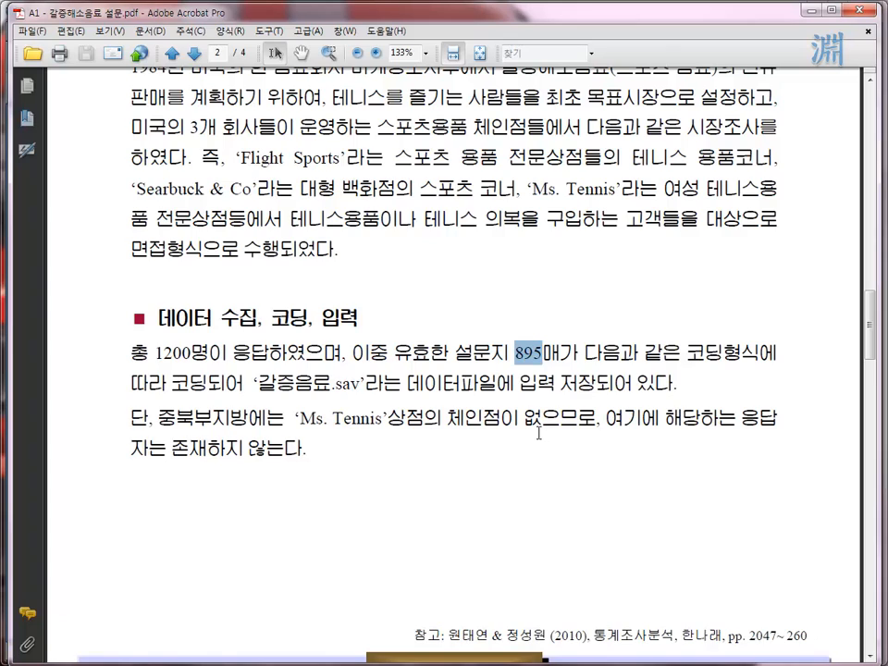
click(500, 380)
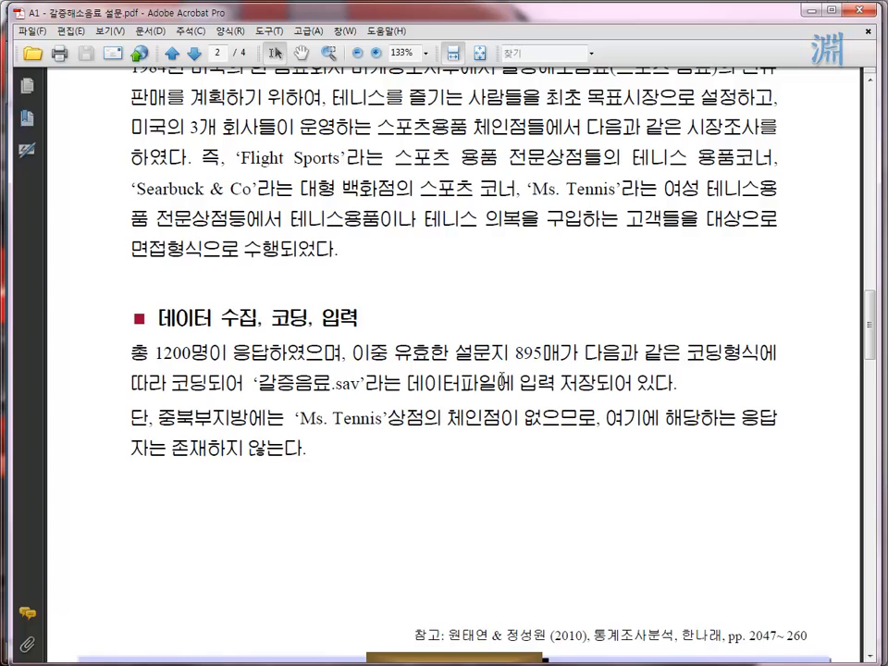
drag(259, 382, 360, 382)
click(504, 378)
- Review questions 1 to 5 of the questionnaire on page 3, highlighting the gender question
scroll(559, 434, down, 5)
scroll(556, 451, down, 3)
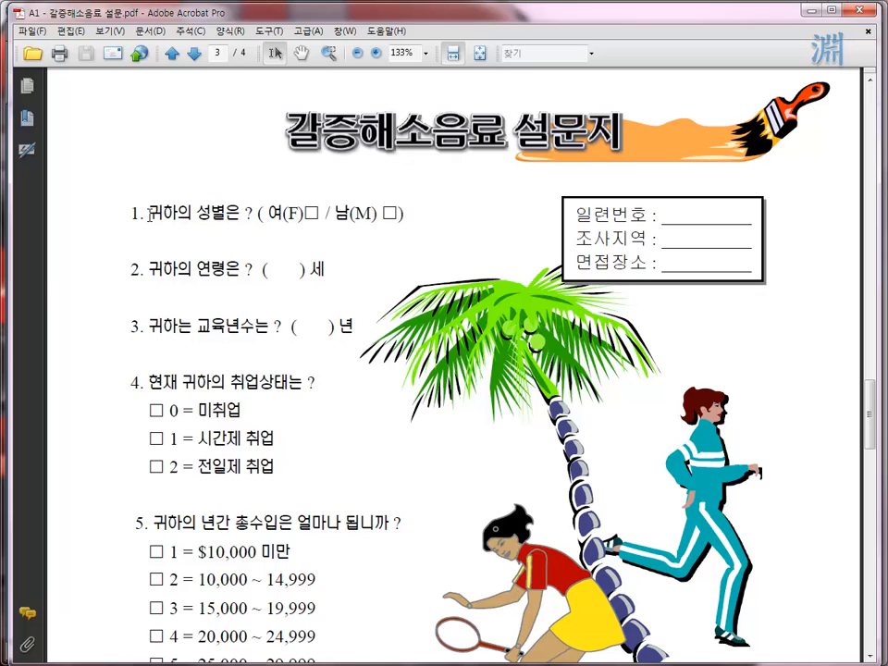
drag(149, 215, 426, 212)
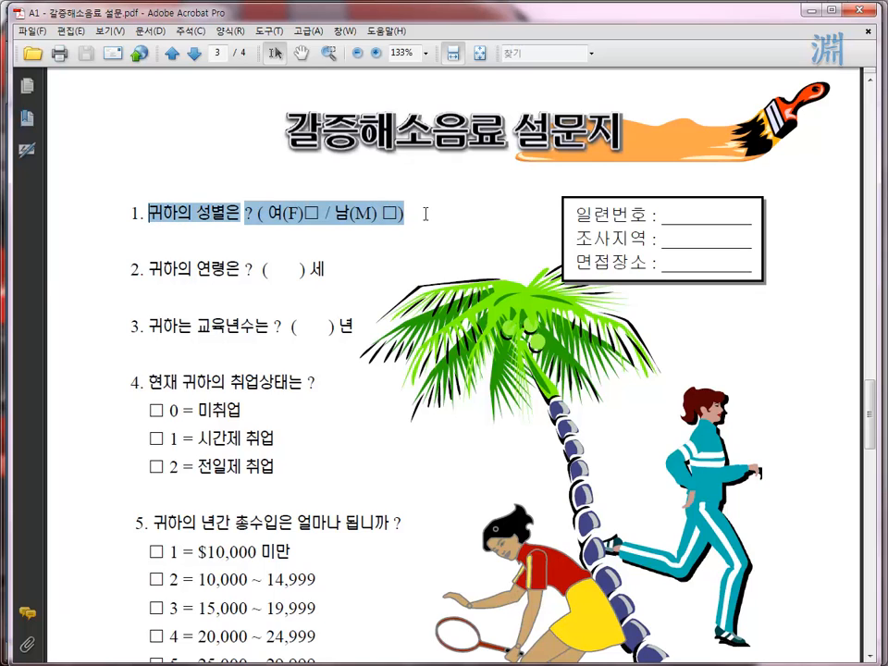
click(258, 503)
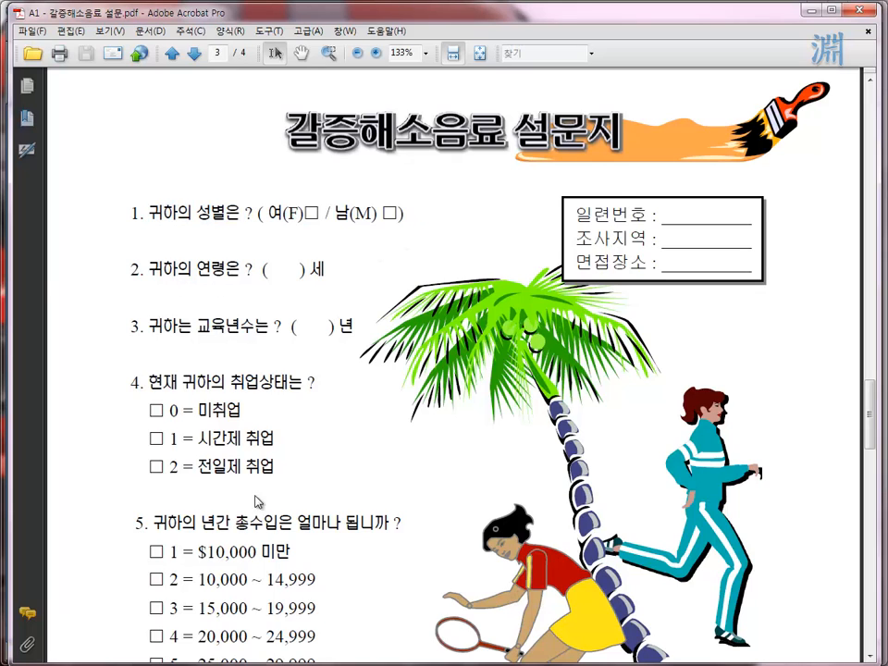
scroll(270, 489, down, 2)
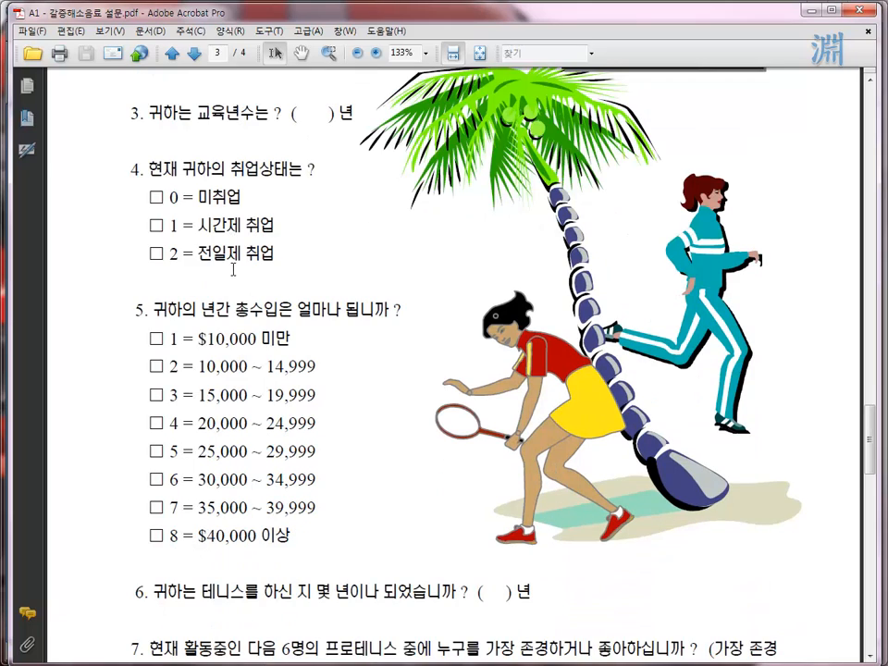
scroll(250, 236, down, 1)
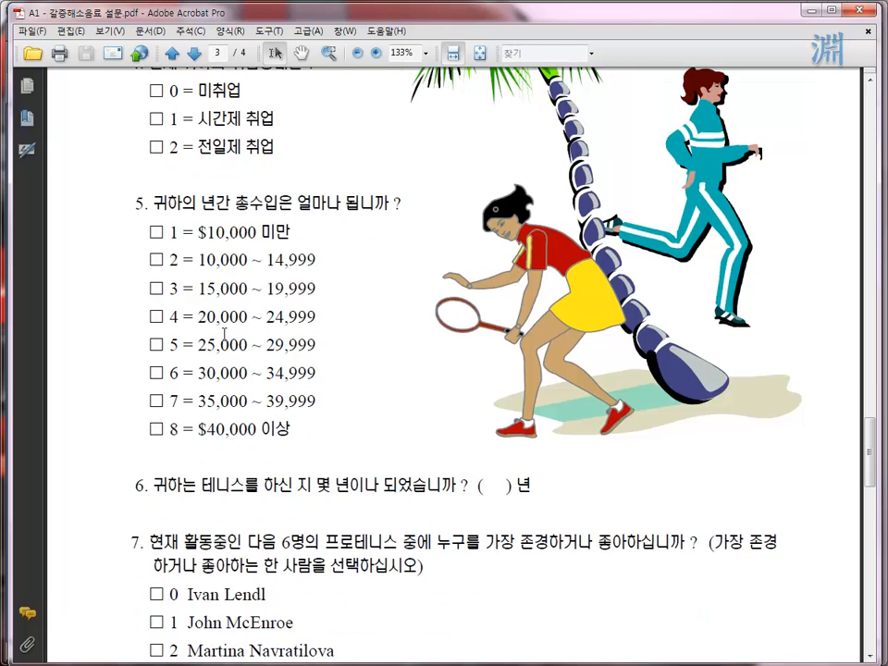
scroll(224, 337, up, 1)
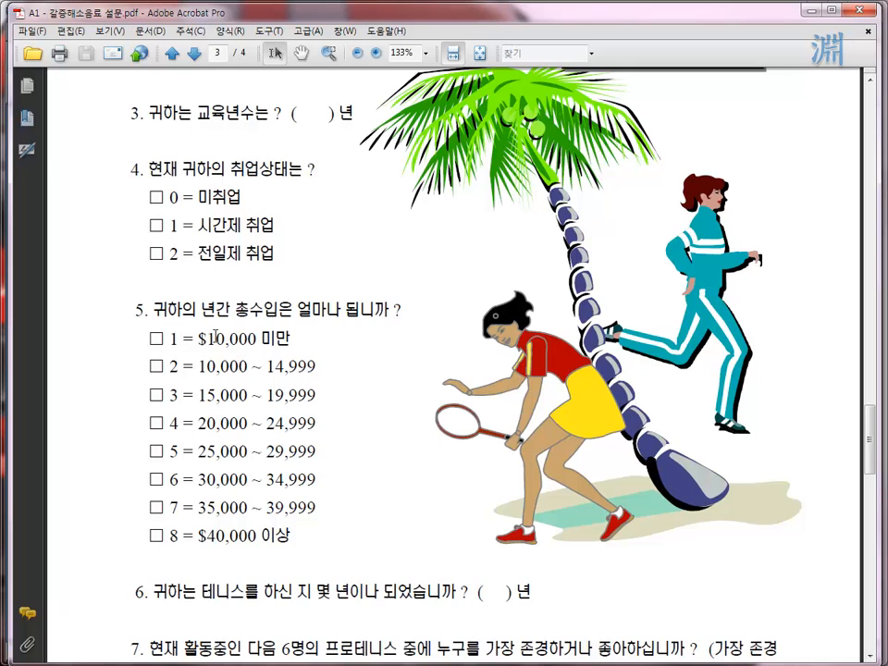
scroll(171, 238, up, 1)
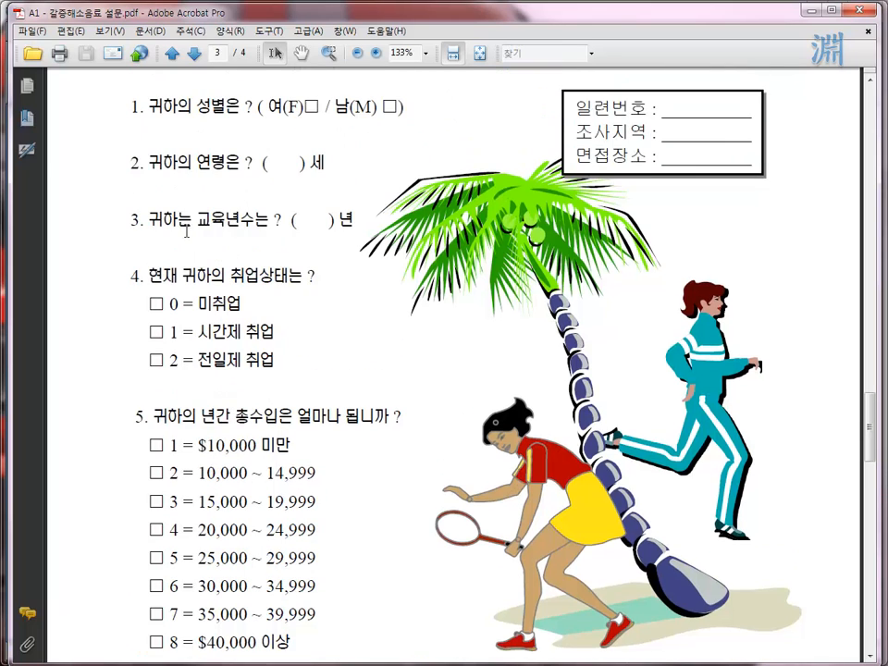
- Highlight the wording and answer blanks of the education years, age and gender questions to compare their response formats
drag(211, 221, 242, 221)
click(315, 235)
drag(301, 227, 329, 231)
drag(270, 166, 318, 162)
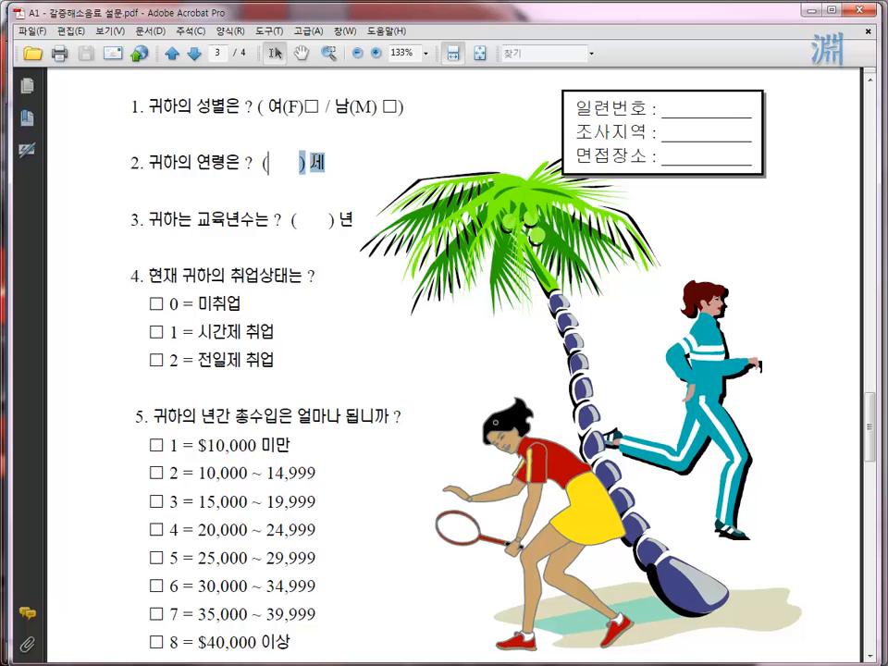
click(209, 107)
double_click(209, 106)
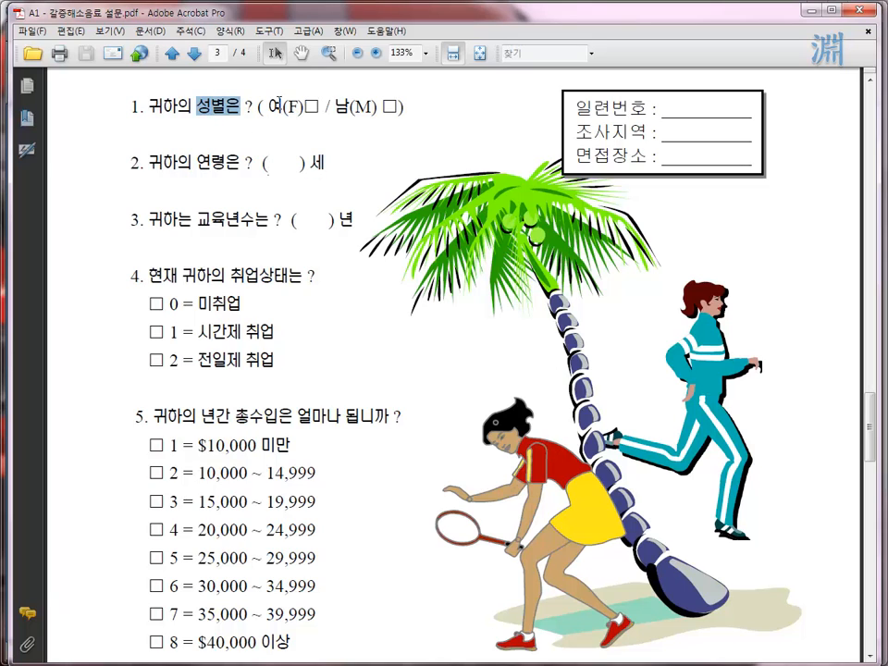
click(371, 107)
- Examine question 6 on years of playing tennis and question 7 on the favourite player, highlighting the single-choice instruction
scroll(311, 352, down, 8)
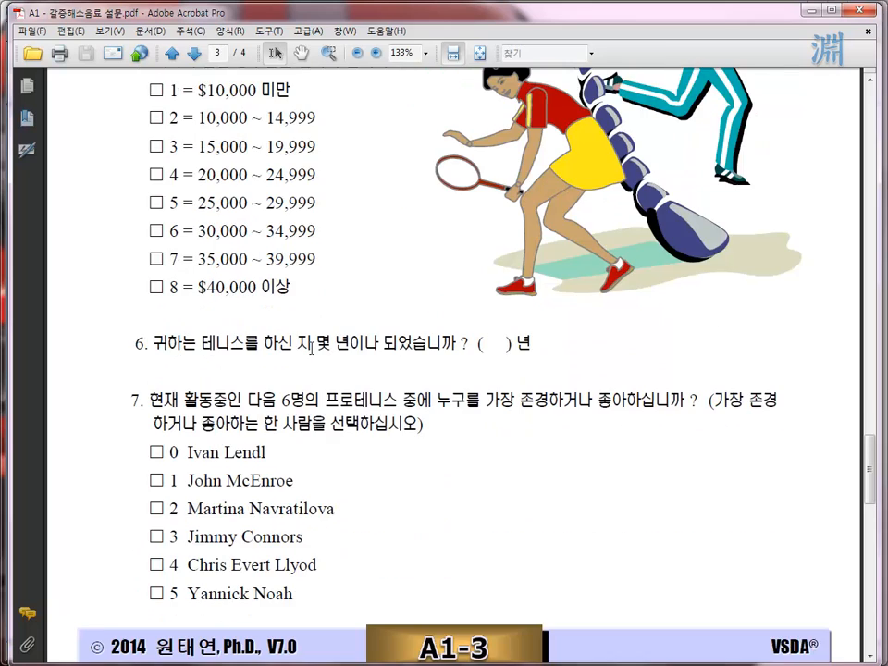
drag(200, 307, 456, 307)
click(494, 308)
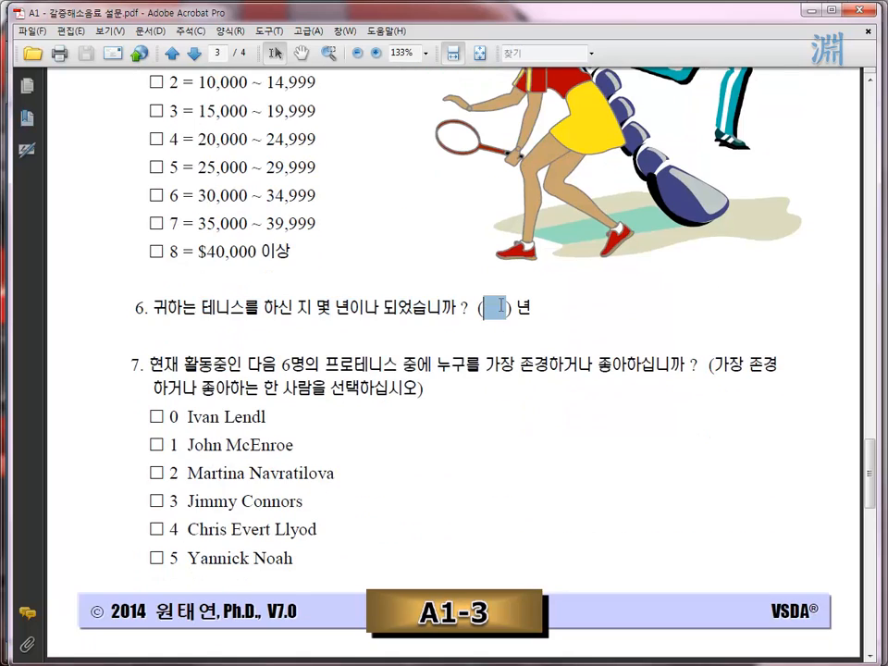
scroll(261, 284, down, 2)
click(205, 367)
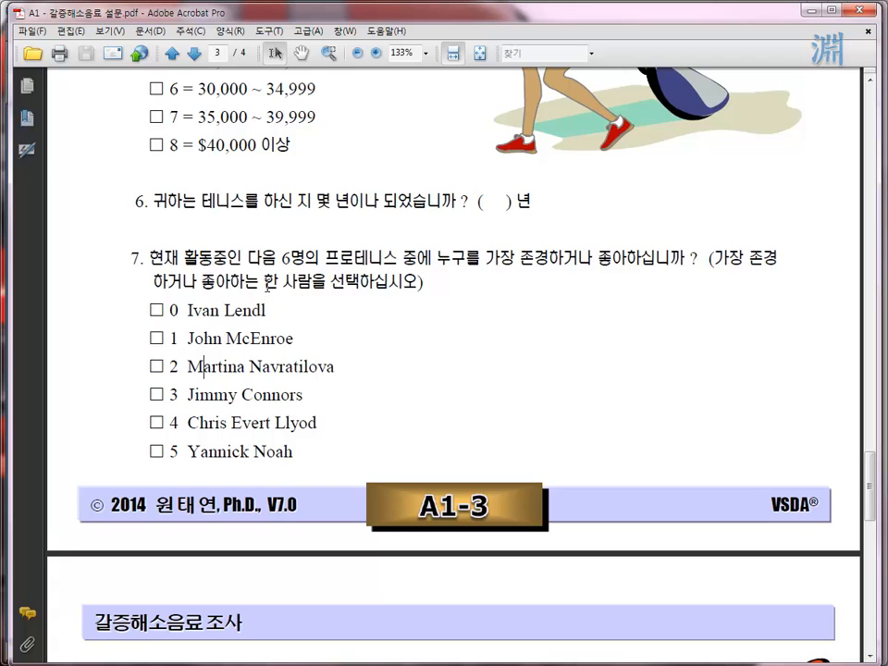
drag(264, 281, 328, 280)
click(384, 293)
- Go to page 4 and highlight the question on how often each drink is consumed to quench thirst after sports
scroll(384, 292, down, 3)
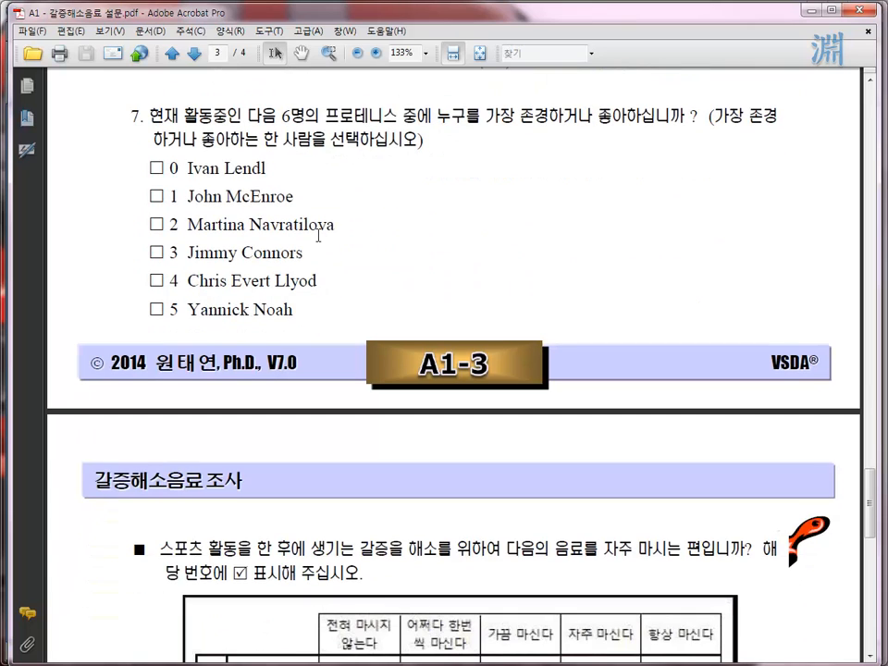
scroll(324, 276, down, 5)
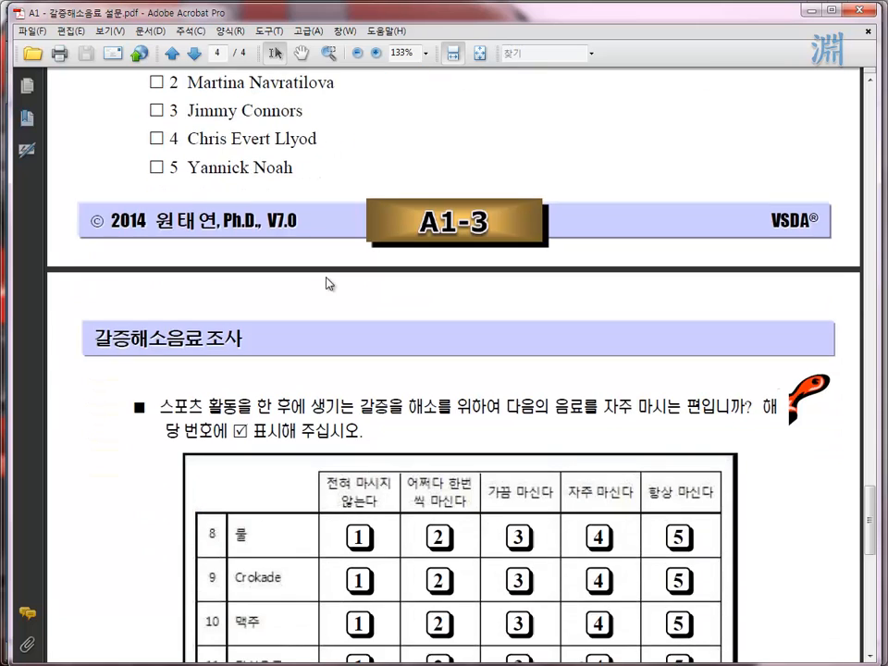
scroll(326, 275, down, 4)
scroll(326, 275, up, 1)
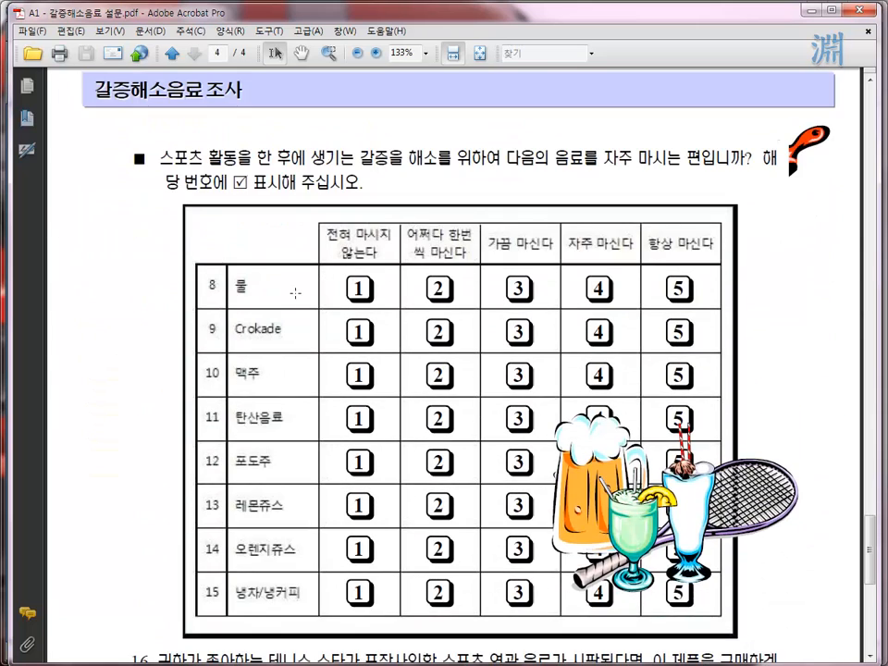
drag(311, 159, 633, 158)
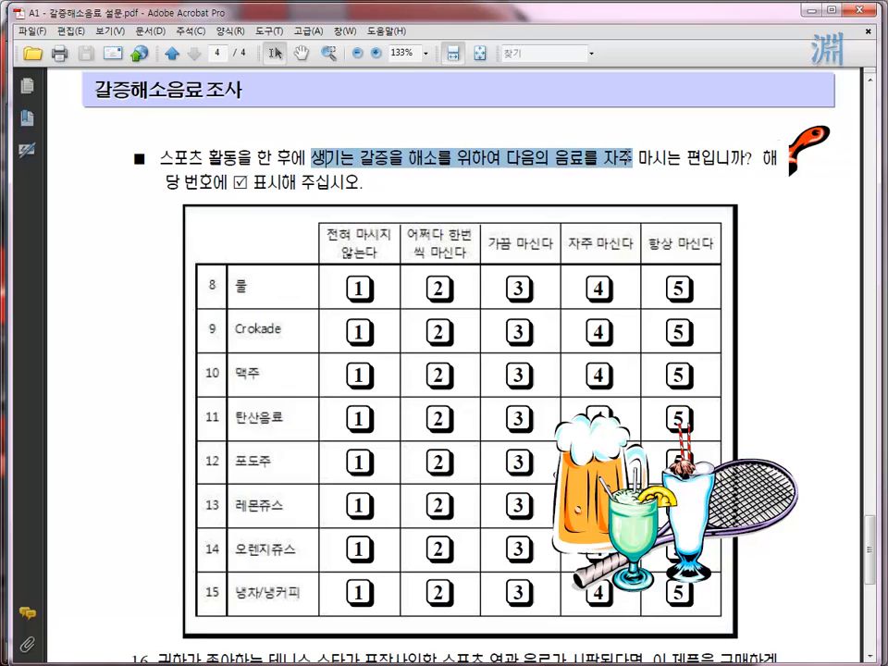
click(599, 174)
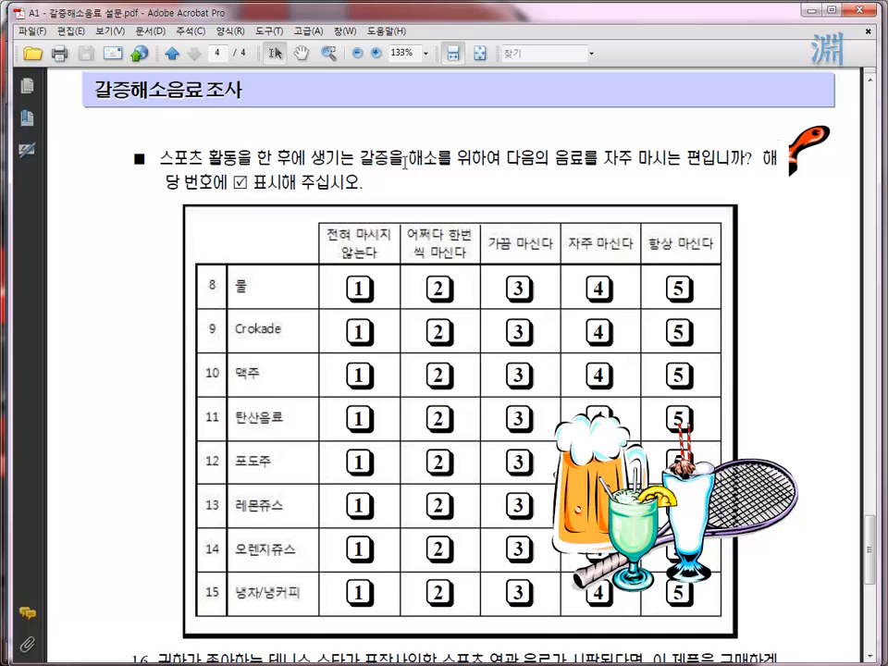
- Examine the five-point drinking frequency scale for items 8 to 15, highlighting the response codes in the water row
scroll(404, 162, down, 2)
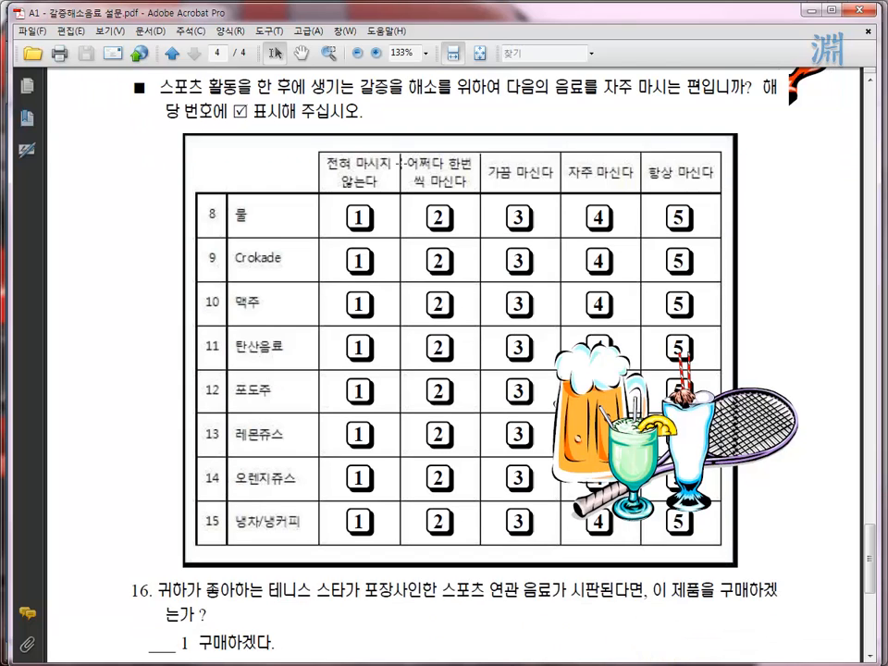
scroll(490, 164, up, 1)
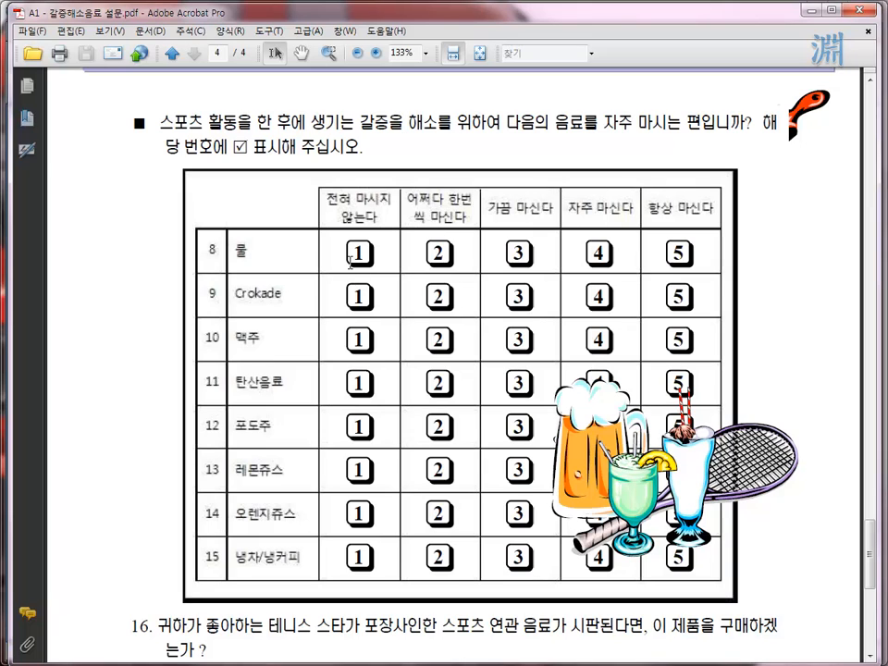
drag(349, 255, 626, 259)
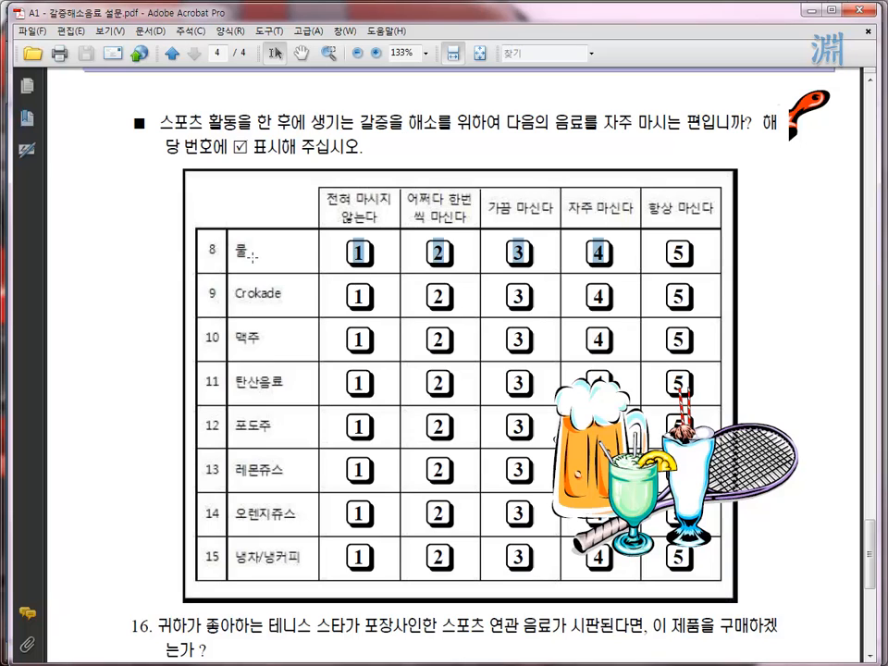
click(249, 255)
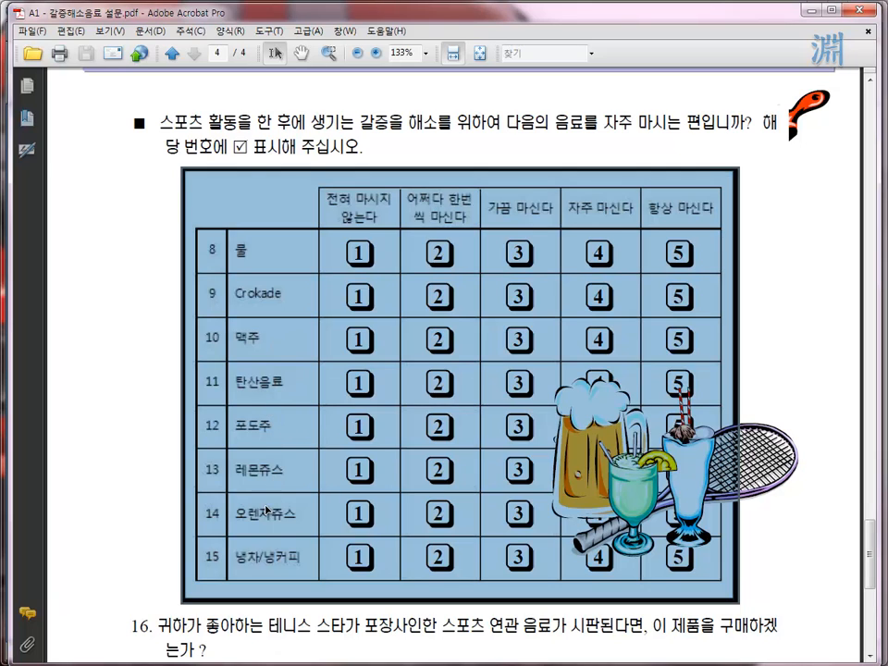
click(252, 308)
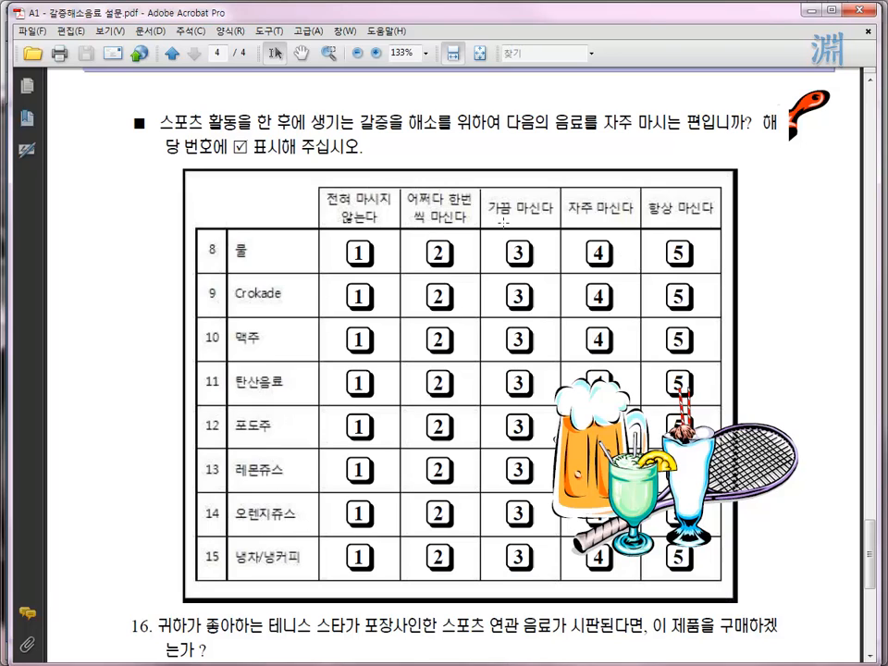
scroll(412, 291, down, 1)
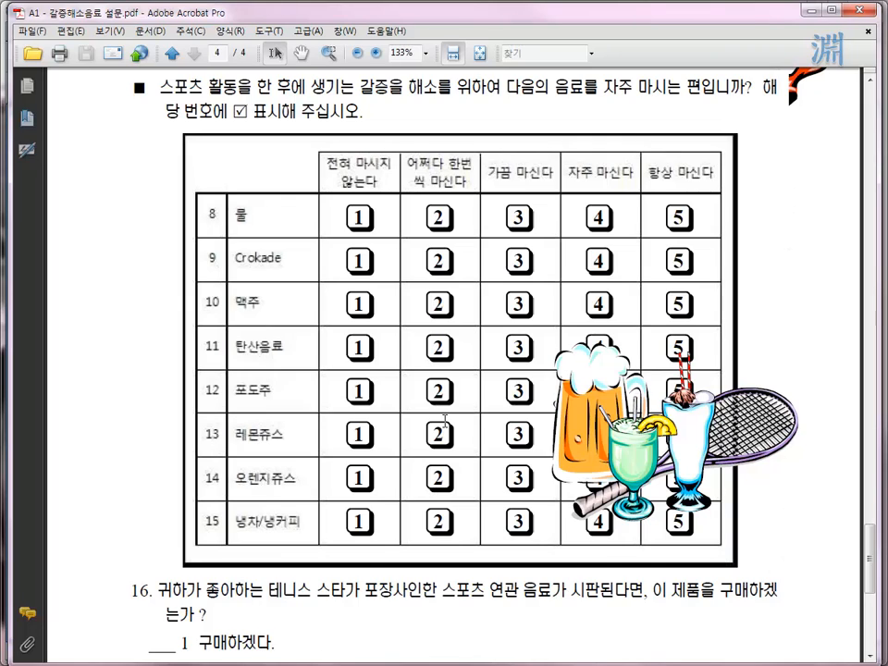
scroll(445, 421, down, 1)
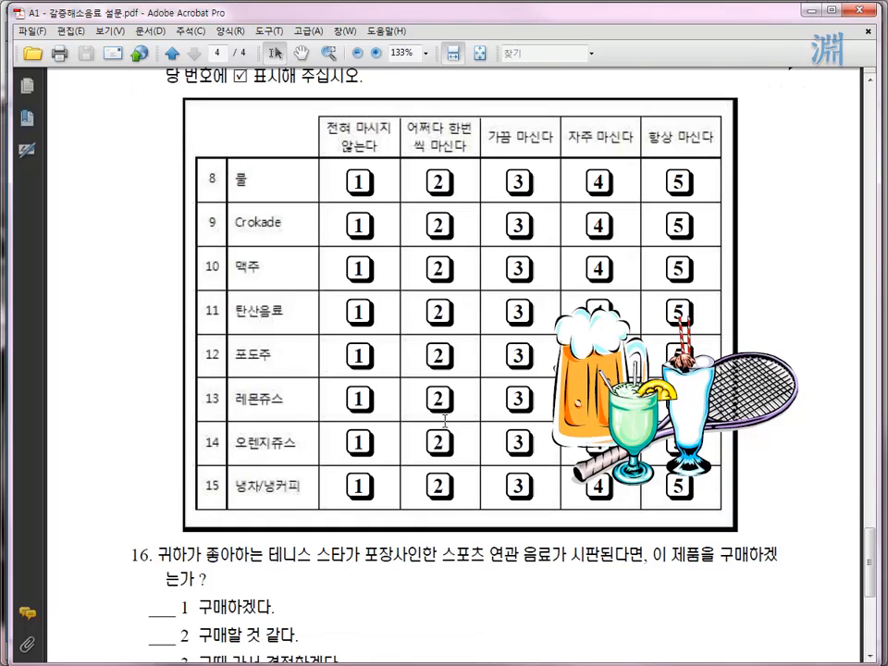
scroll(445, 420, up, 1)
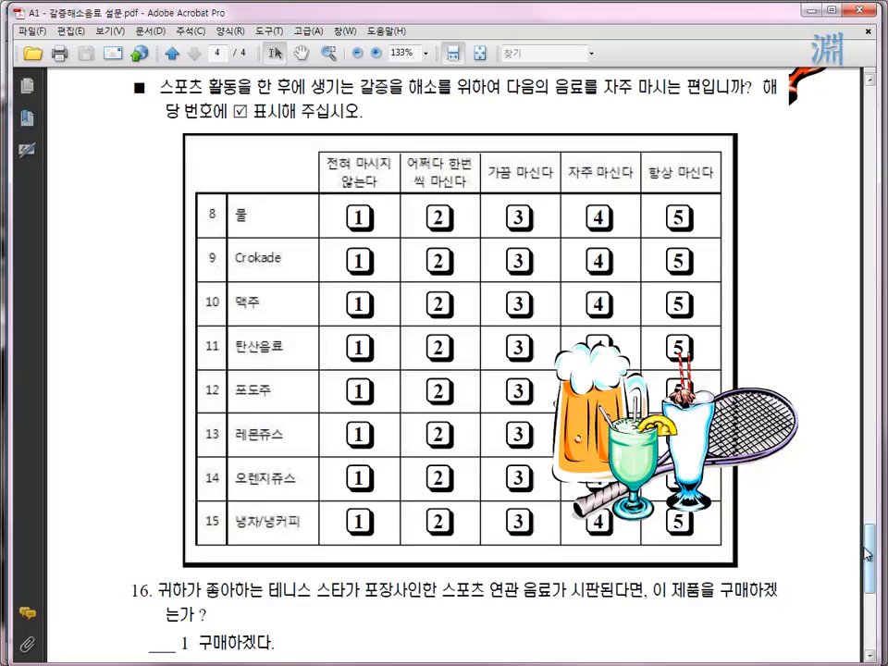
- Return to the first page of the survey PDF and close it to get back to the SPSS Data Editor
drag(869, 555, 858, 56)
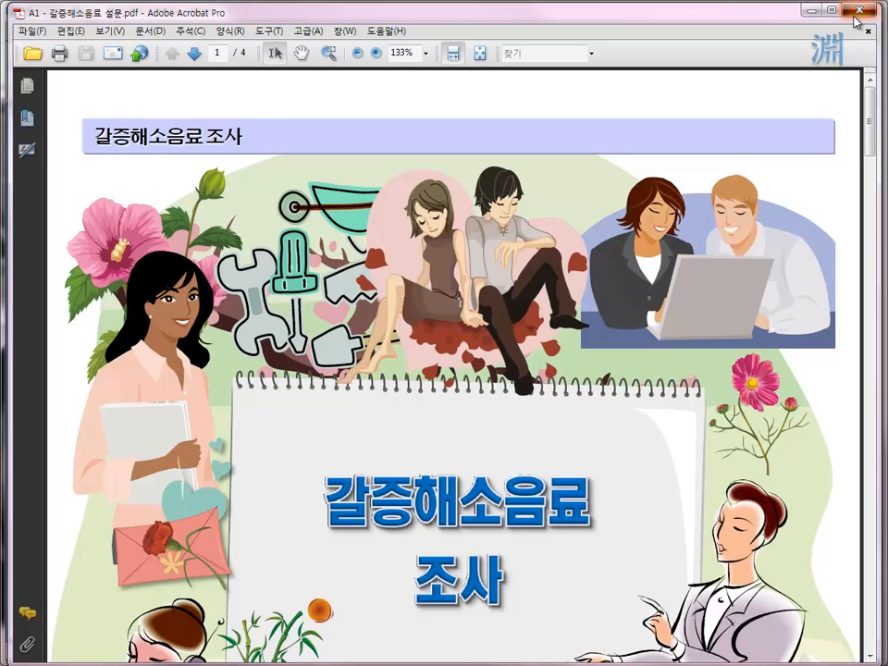
click(854, 13)
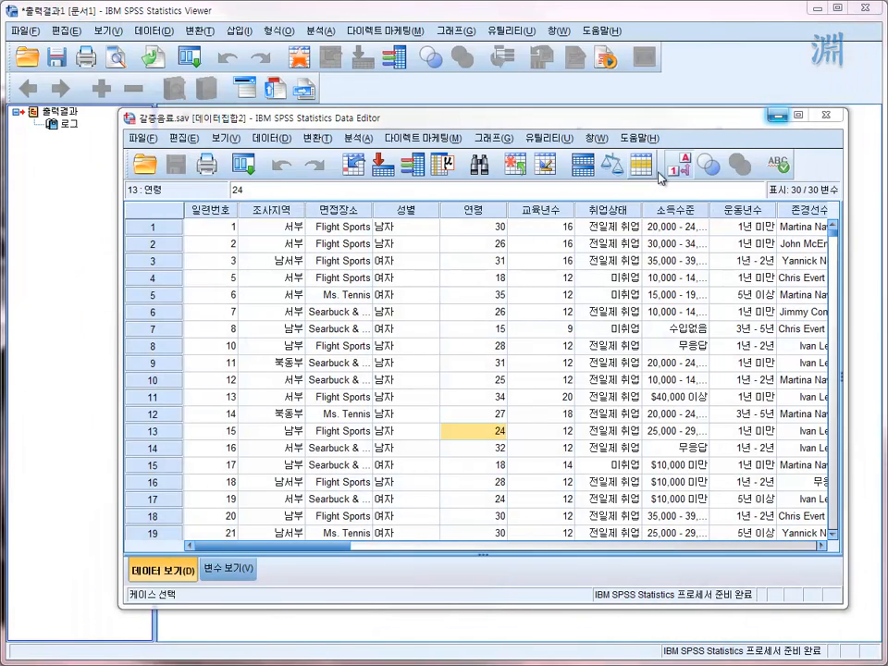
- Select the 면접장소 cell of case 2 and switch the data display repeatedly between codes and value labels to compare them
click(714, 126)
drag(708, 126, 706, 126)
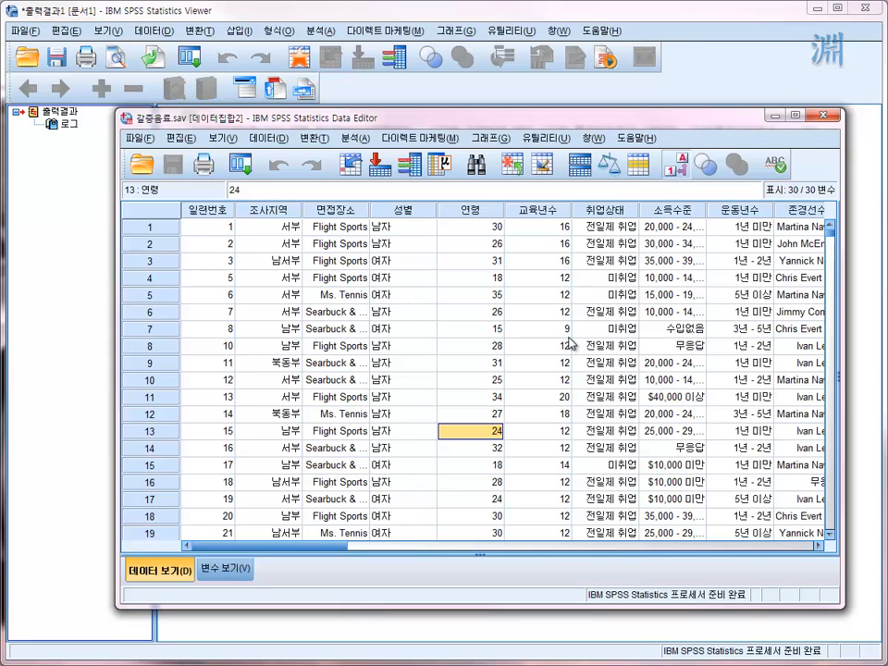
click(326, 248)
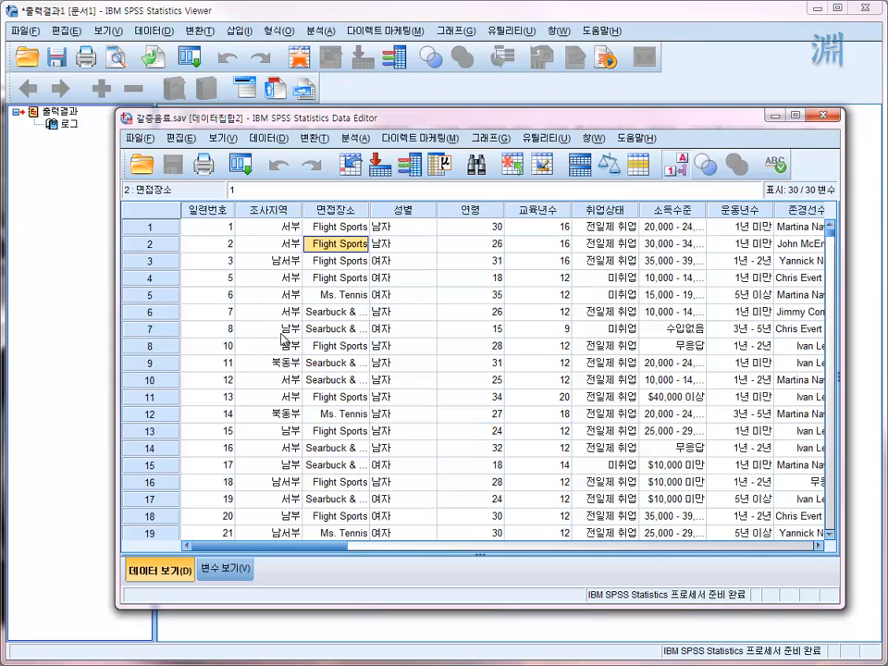
click(685, 167)
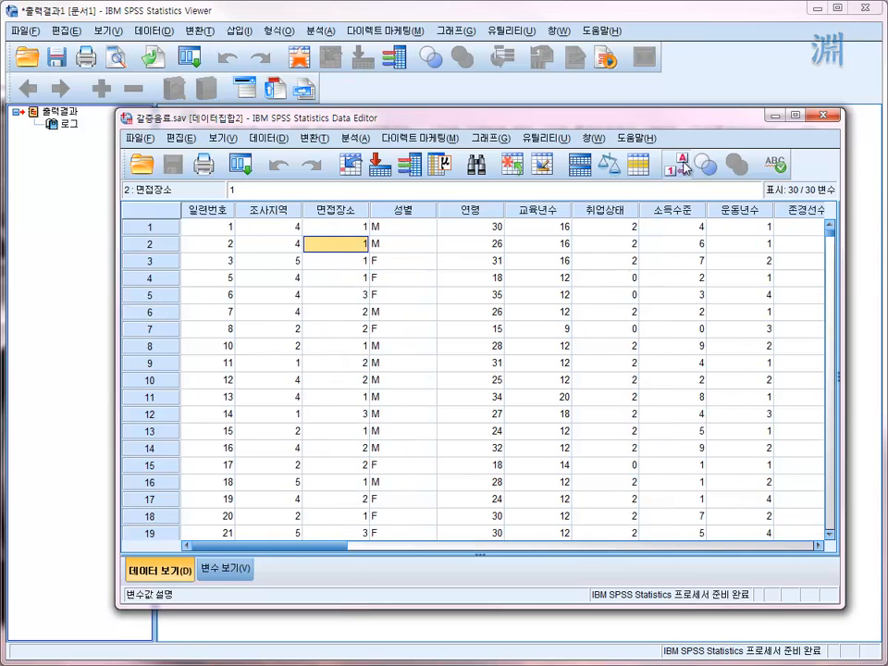
click(680, 169)
click(679, 170)
click(682, 170)
click(681, 171)
click(681, 170)
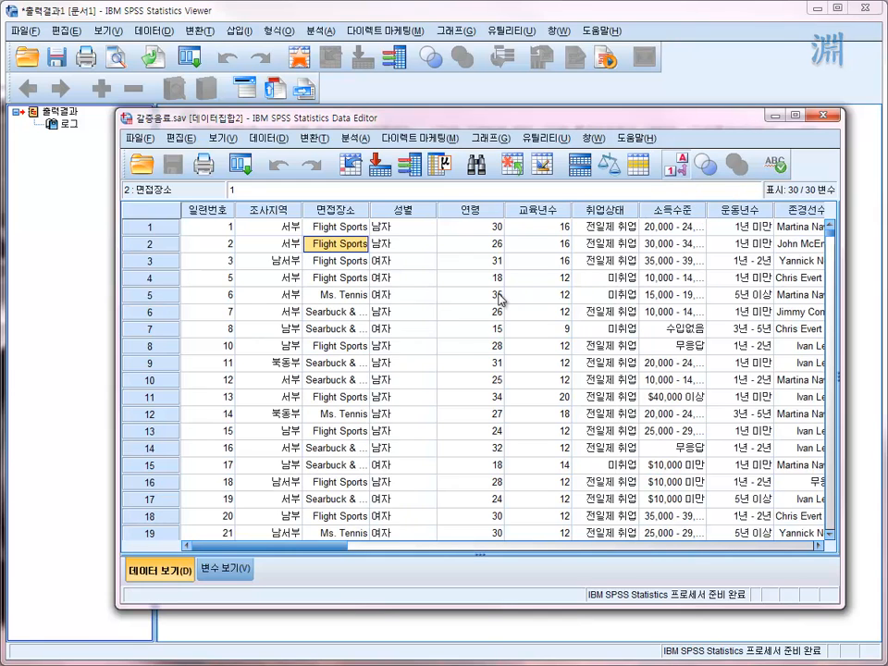
- Select the 성별 cell of case 11 and compare its stored code with its value label, ending with value labels displayed
drag(567, 121, 544, 123)
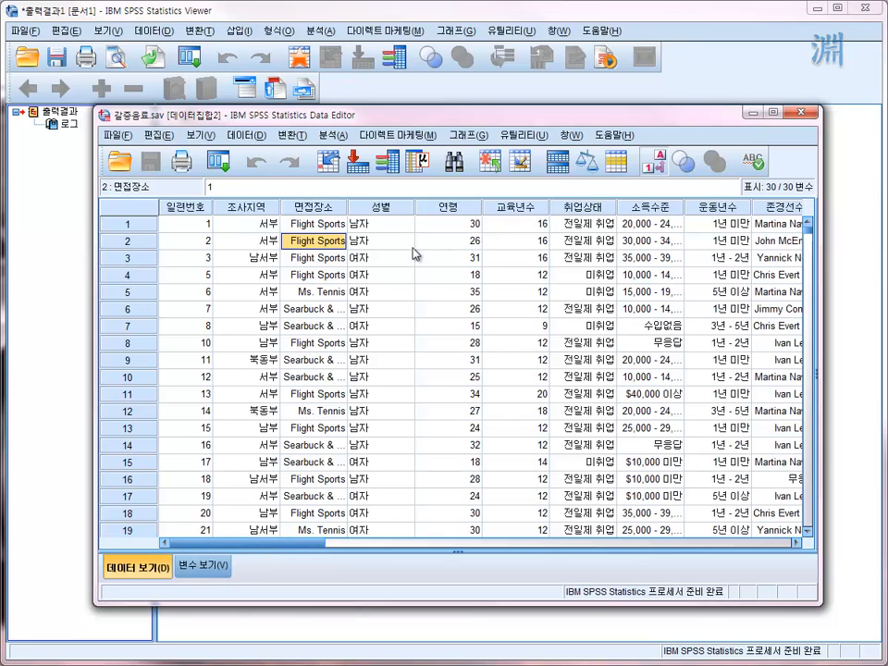
click(381, 362)
click(378, 398)
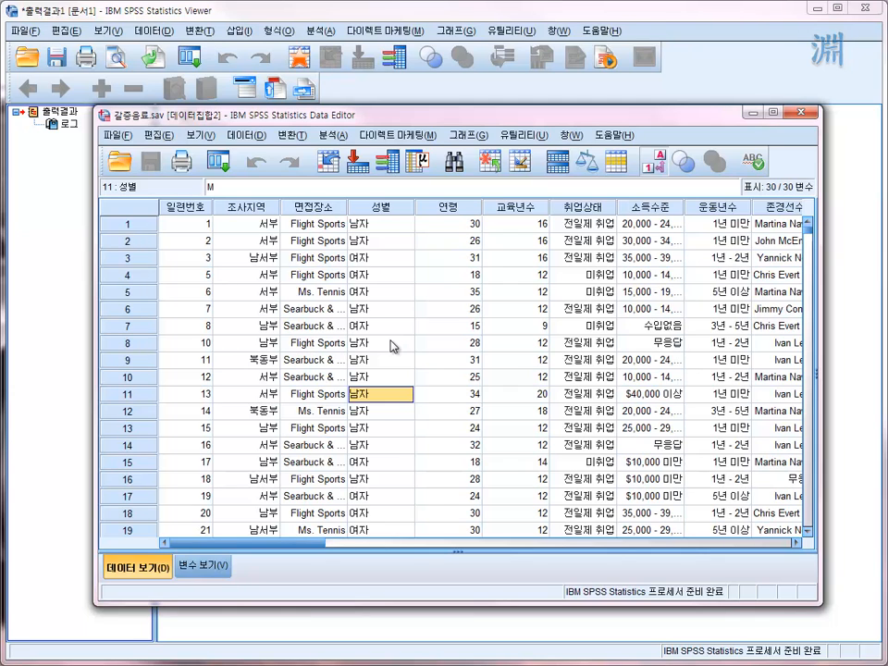
drag(524, 121, 517, 95)
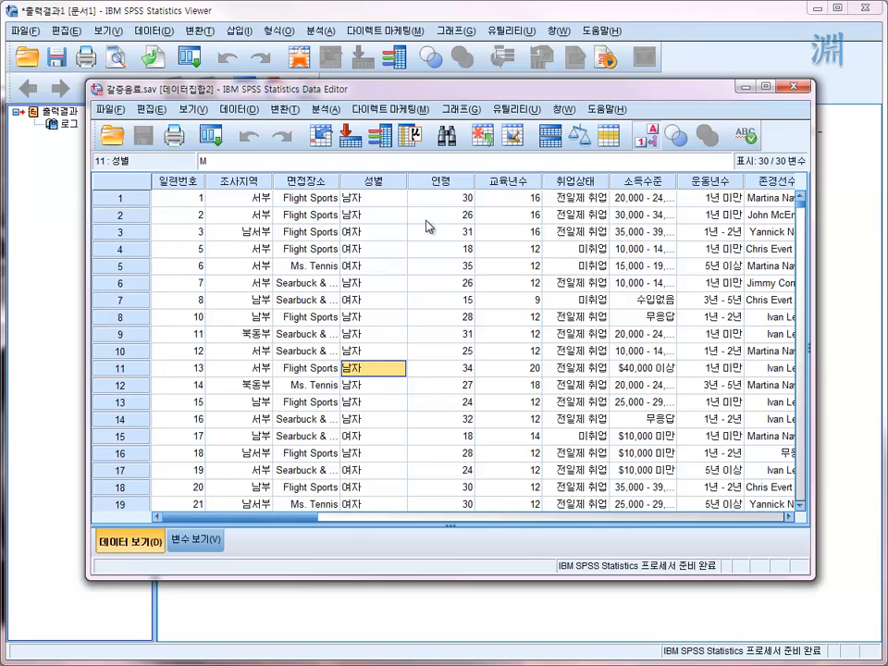
click(651, 138)
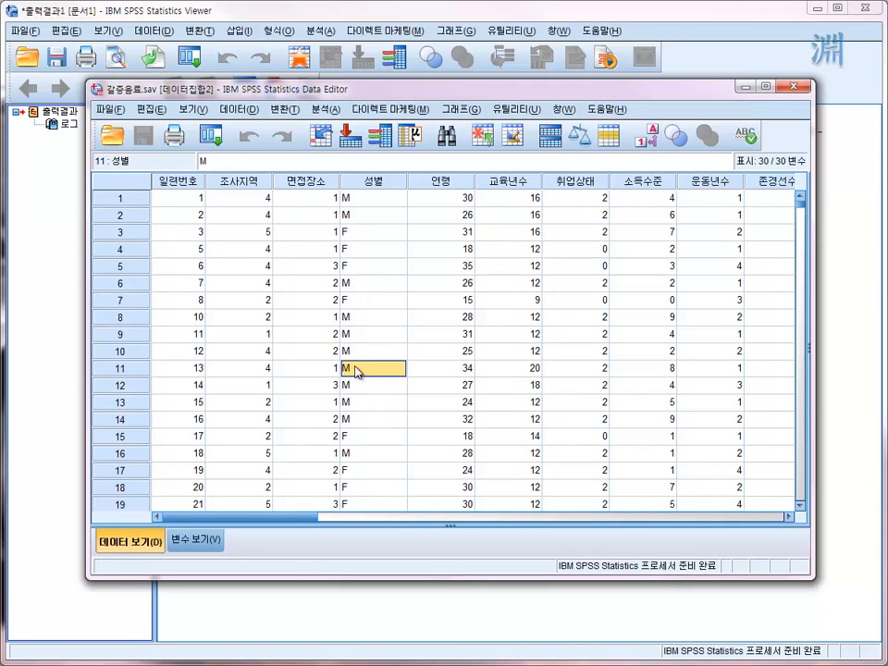
click(657, 144)
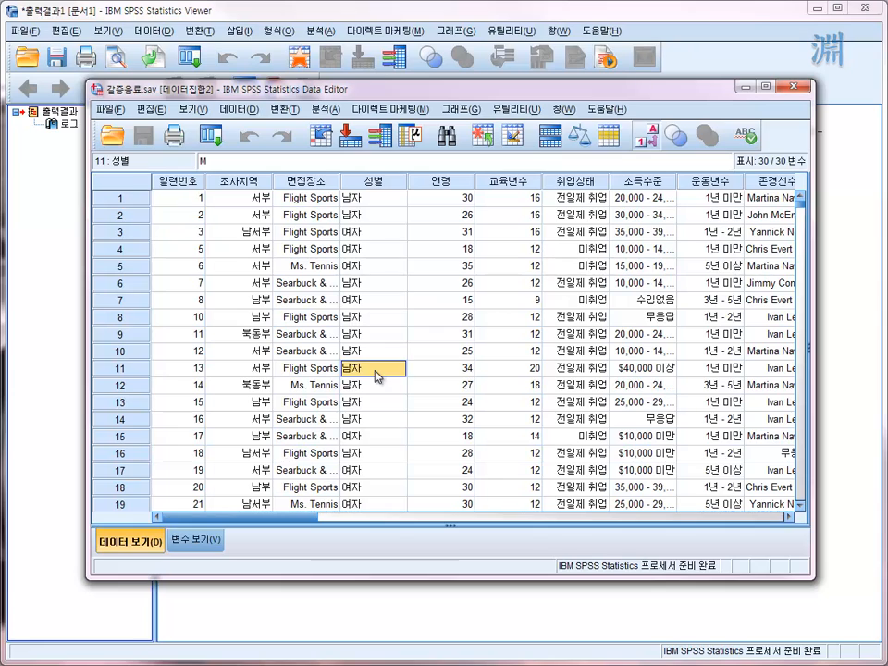
- Replace the 성별 value of case 11 with the invalid code g and reselect that cell
text(g)
key(Return)
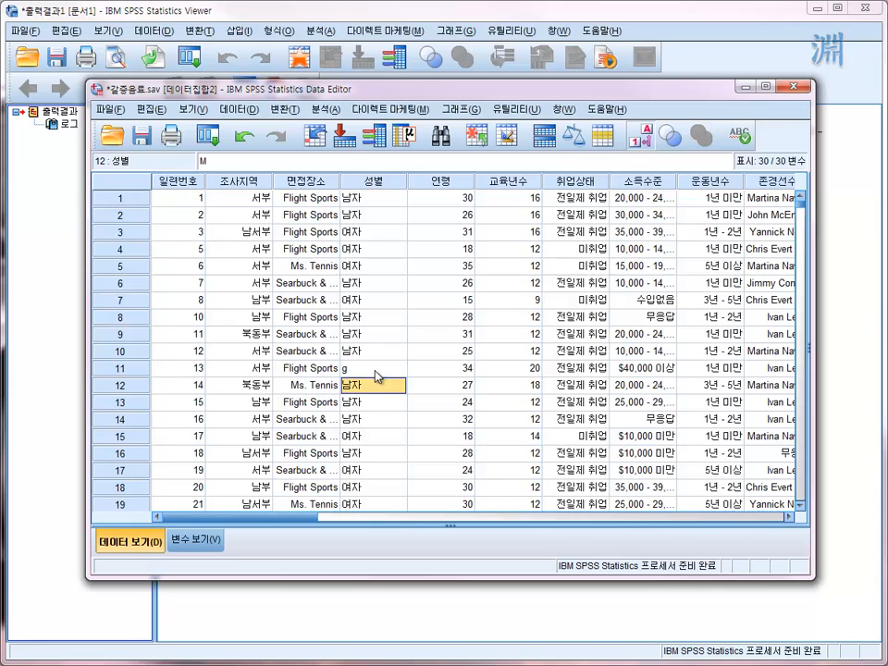
click(375, 370)
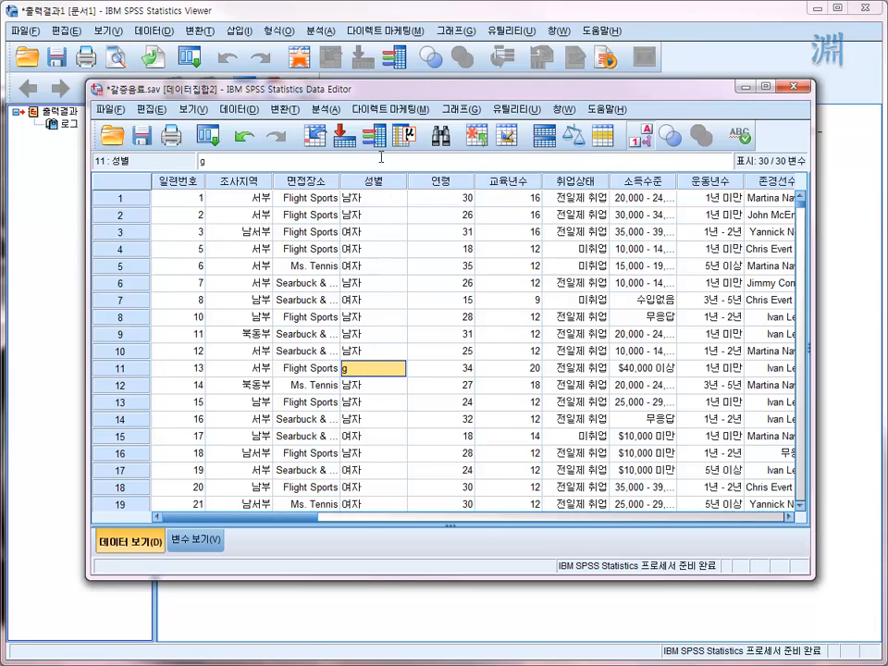
- Run a frequency analysis with frequency tables for every variable except 일련번호
click(338, 111)
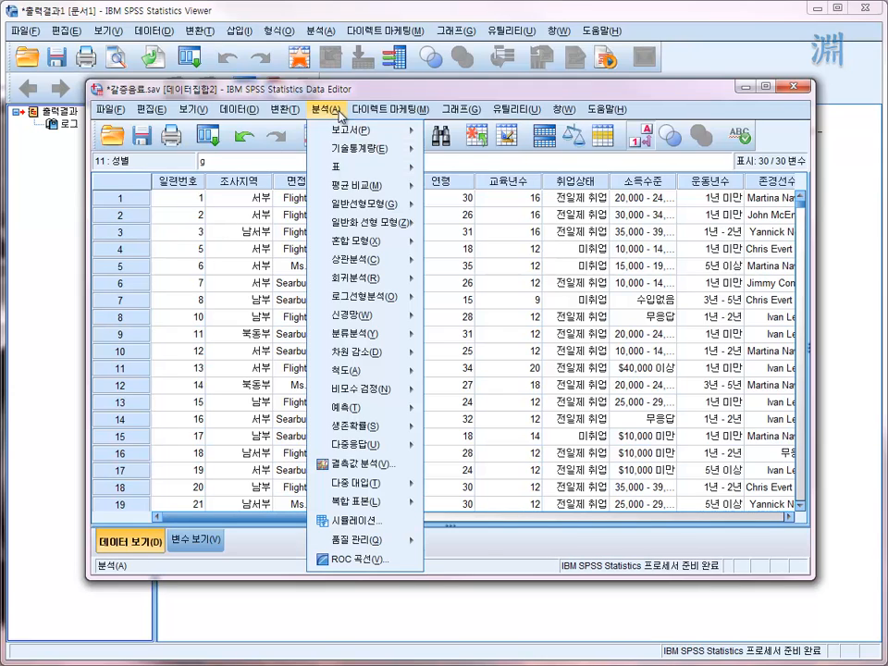
mouse_move(399, 148)
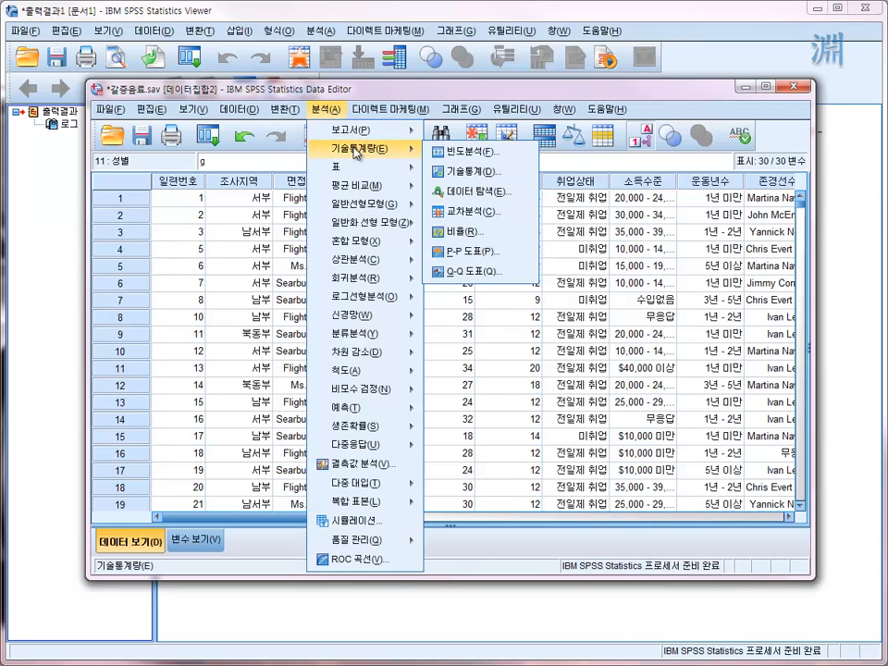
click(496, 153)
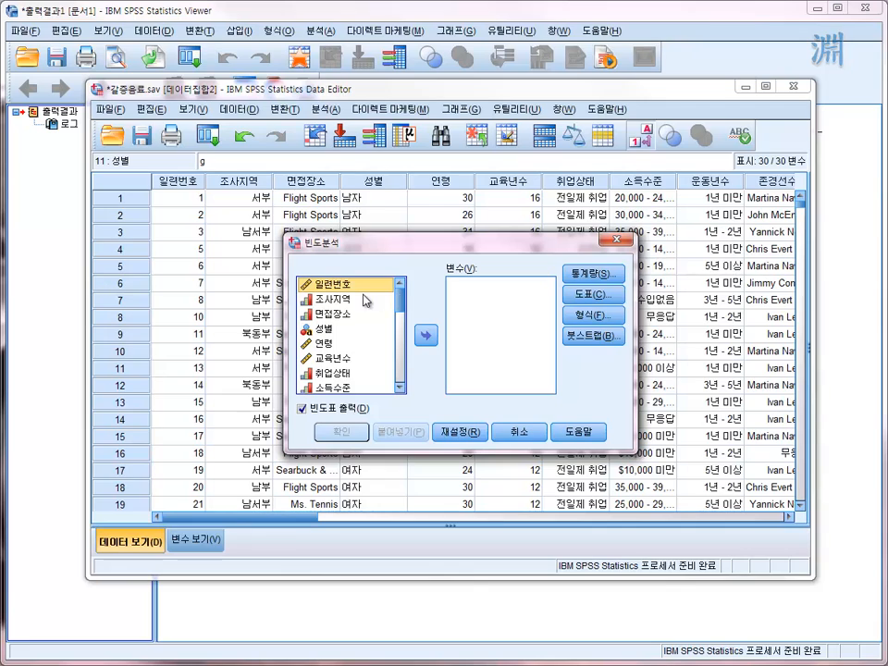
click(344, 301)
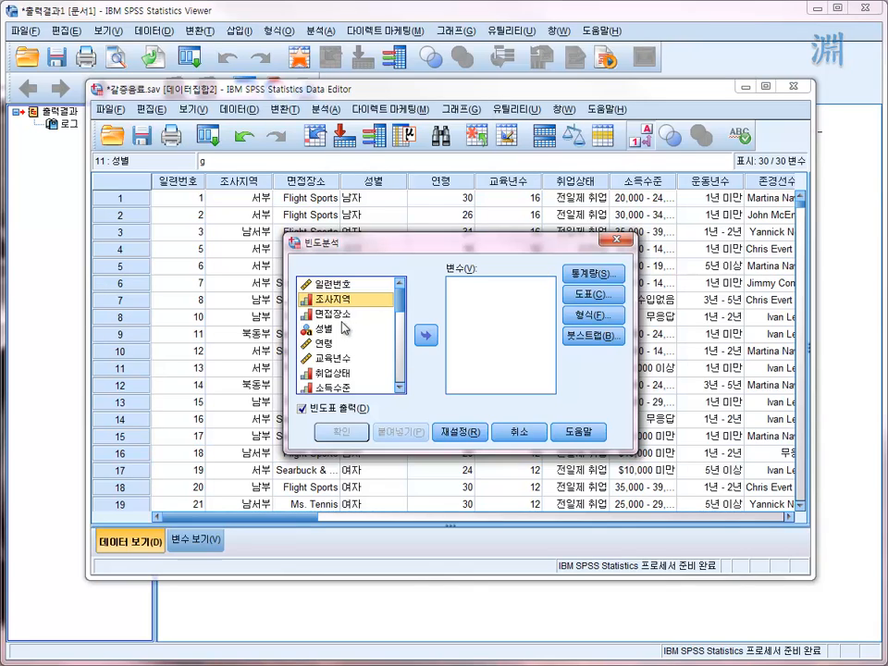
click(343, 313)
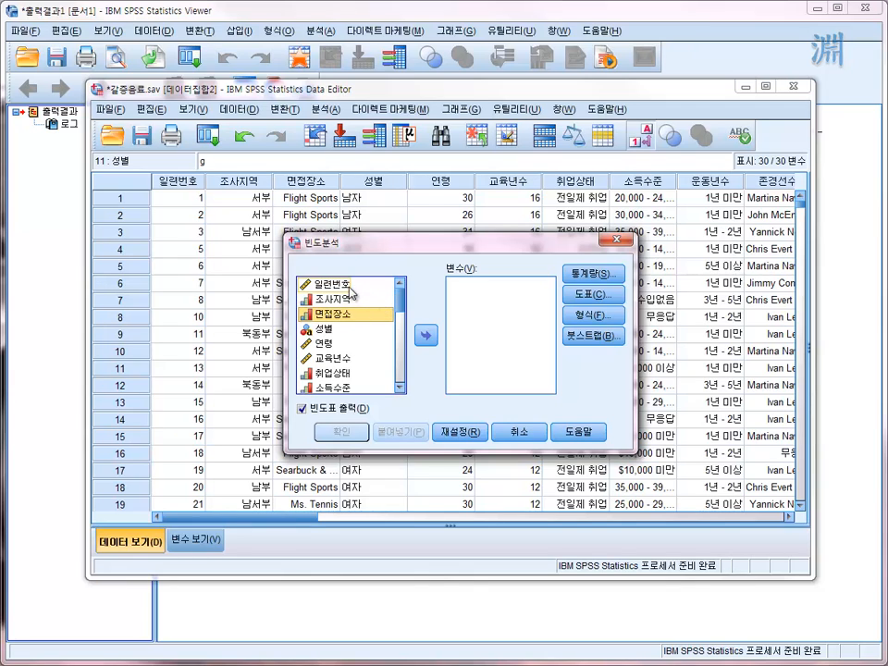
click(349, 285)
click(344, 301)
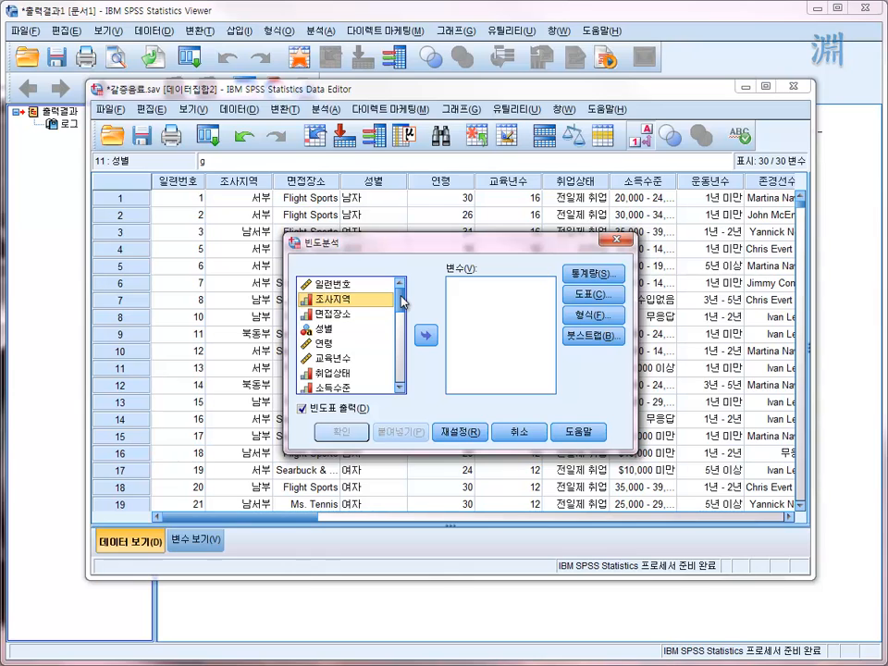
scroll(352, 351, down, 6)
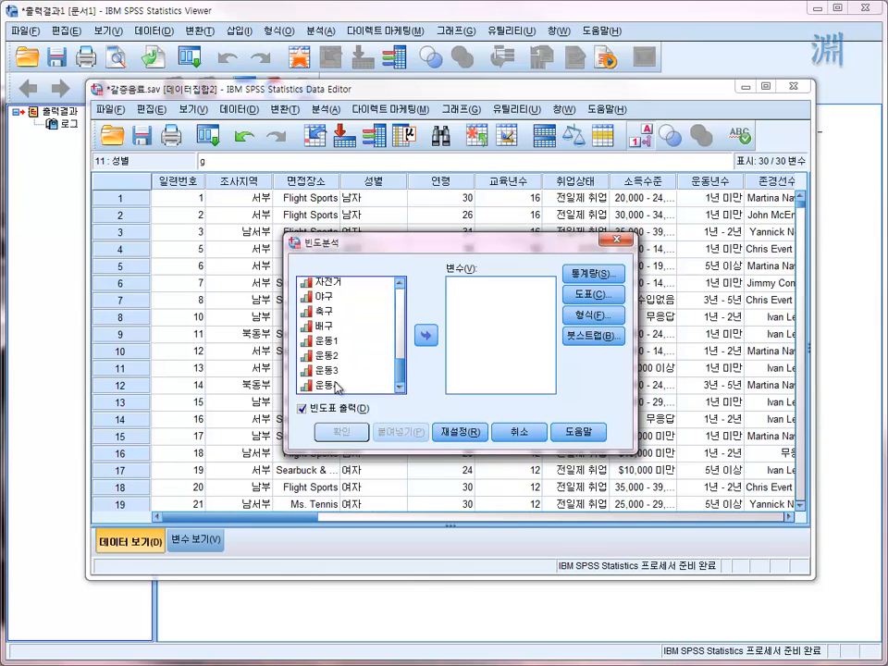
shift+click(335, 386)
click(425, 334)
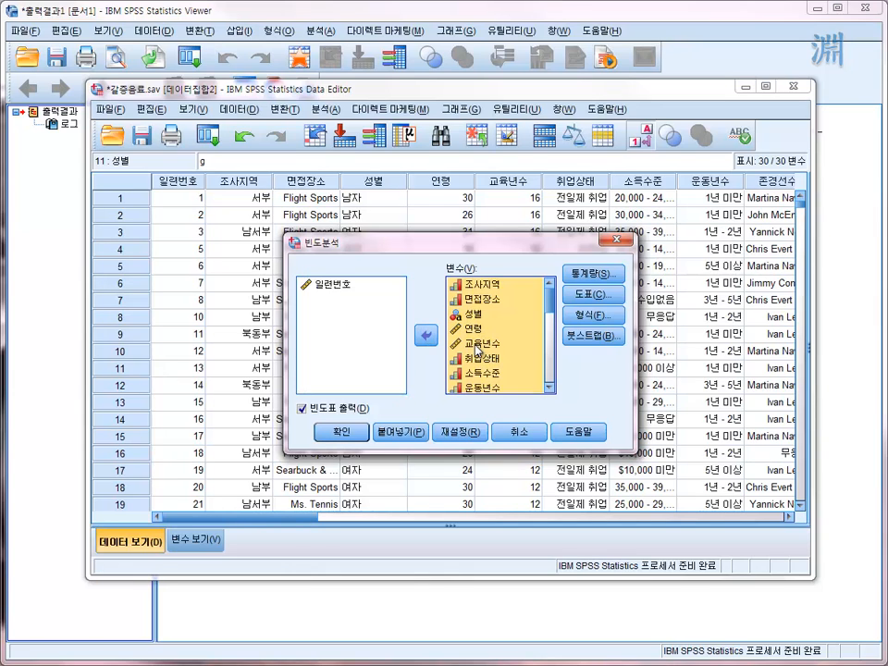
click(350, 438)
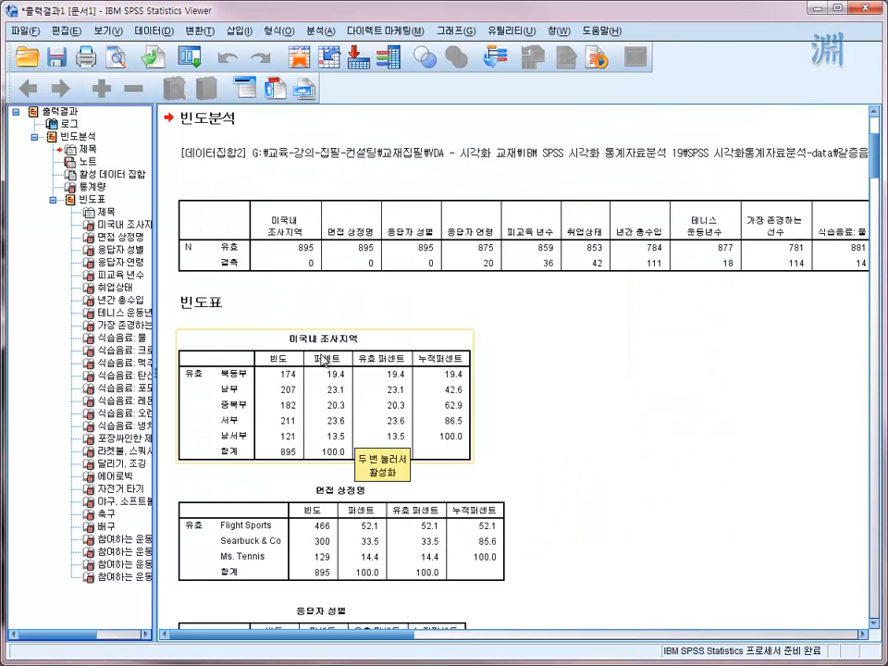
- Examine the frequency tables for survey region, interview store and respondent gender, selecting the gender table to check for the invalid code g
scroll(326, 272, down, 3)
scroll(406, 278, up, 2)
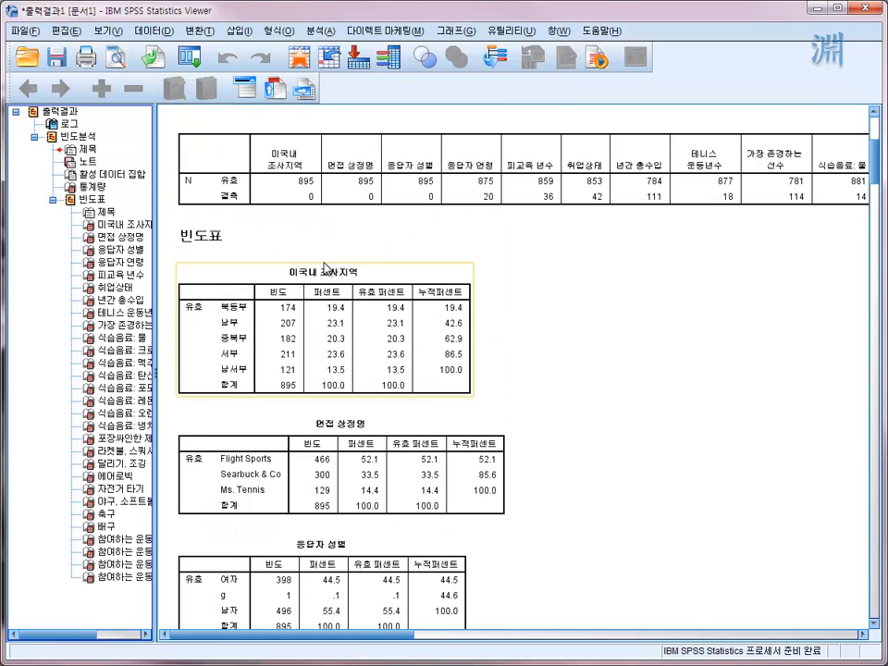
click(357, 333)
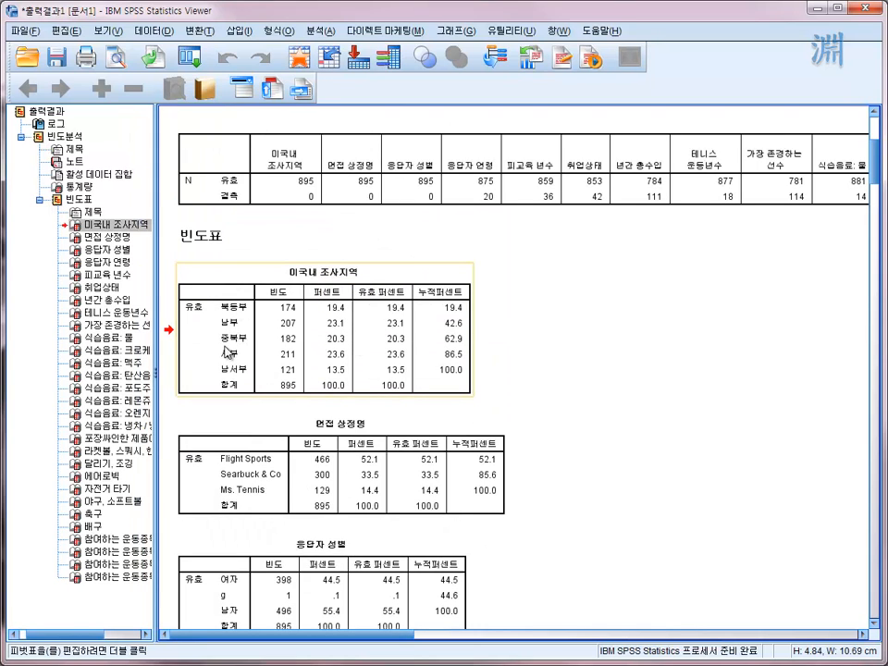
scroll(236, 381, down, 2)
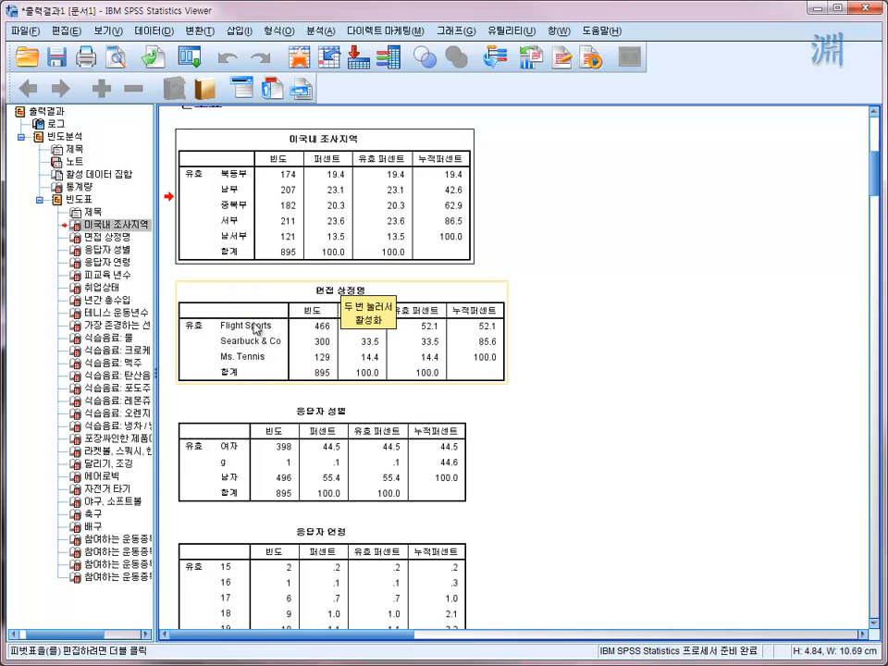
scroll(333, 358, down, 3)
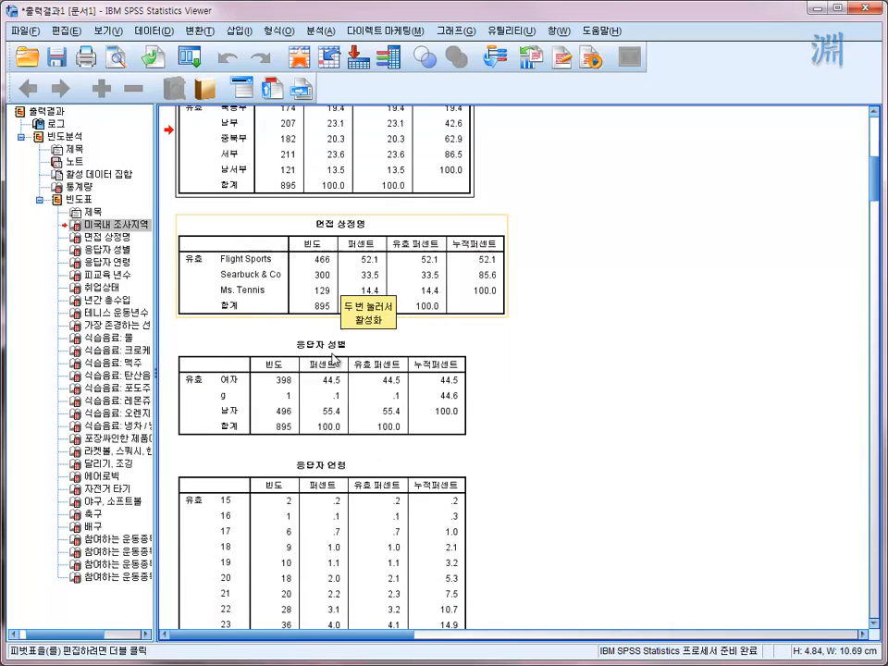
click(230, 393)
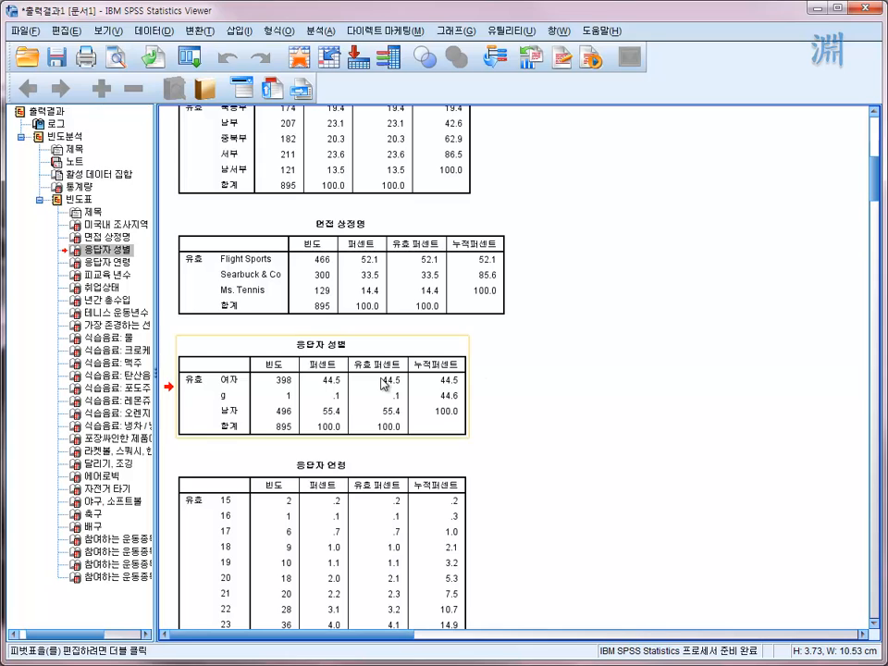
- Examine the respondent age and years of education frequency tables, including their valid and missing value rows
scroll(499, 416, down, 6)
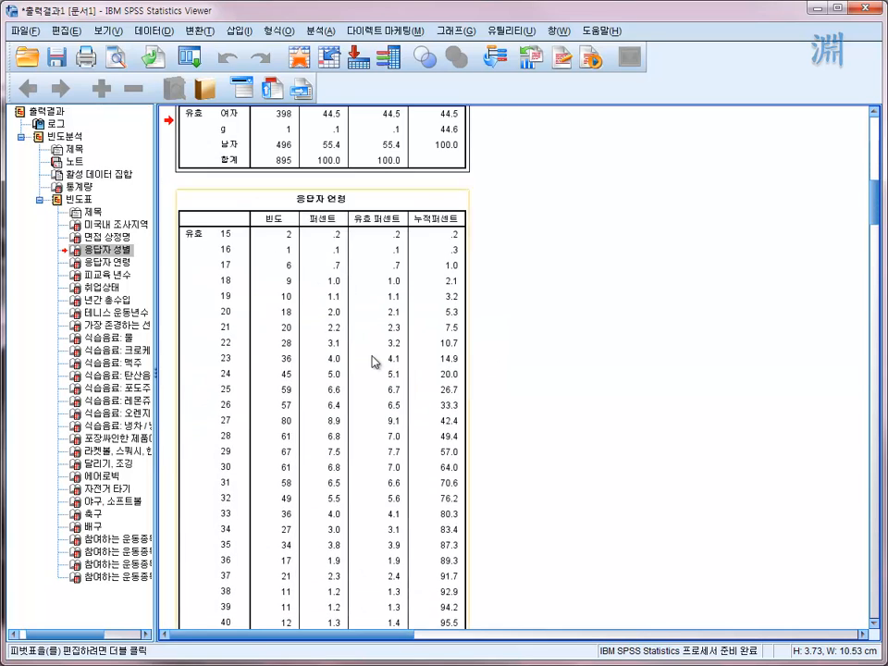
scroll(315, 147, down, 2)
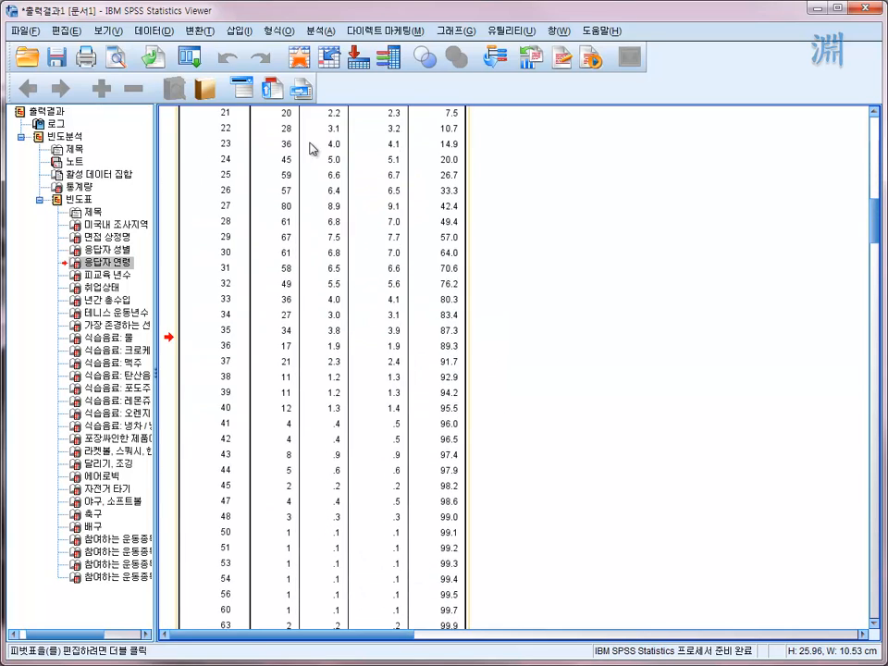
scroll(311, 234, up, 6)
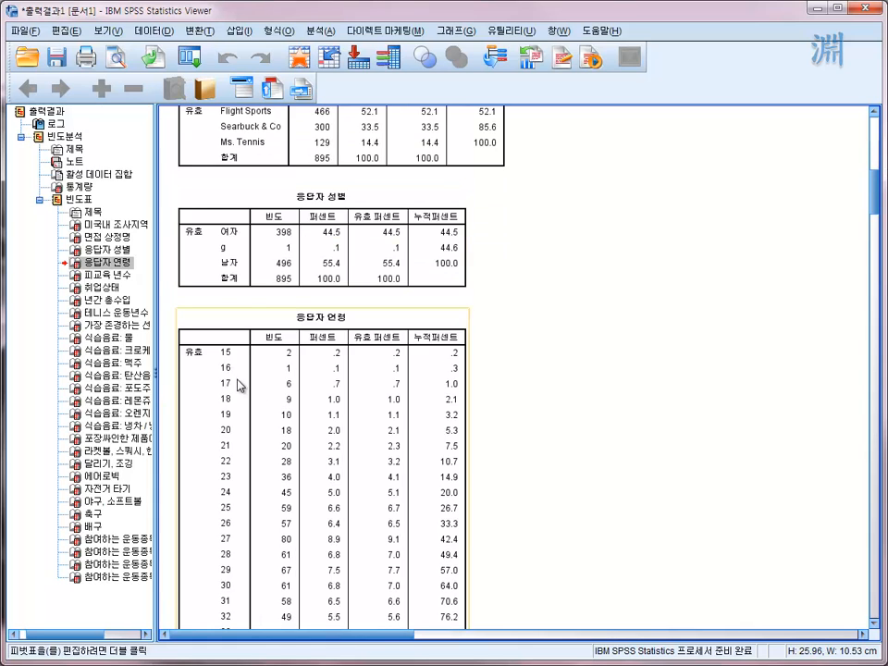
scroll(240, 385, down, 10)
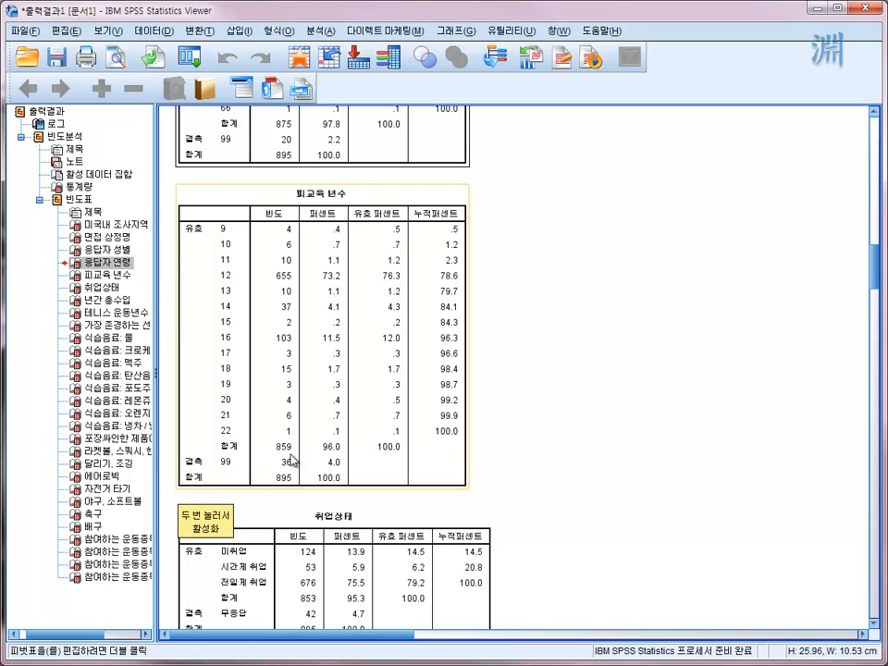
- Switch to the Data Editor and check the missing value definition of 연령 in its variable properties, keeping the discrete value 99
click(296, 57)
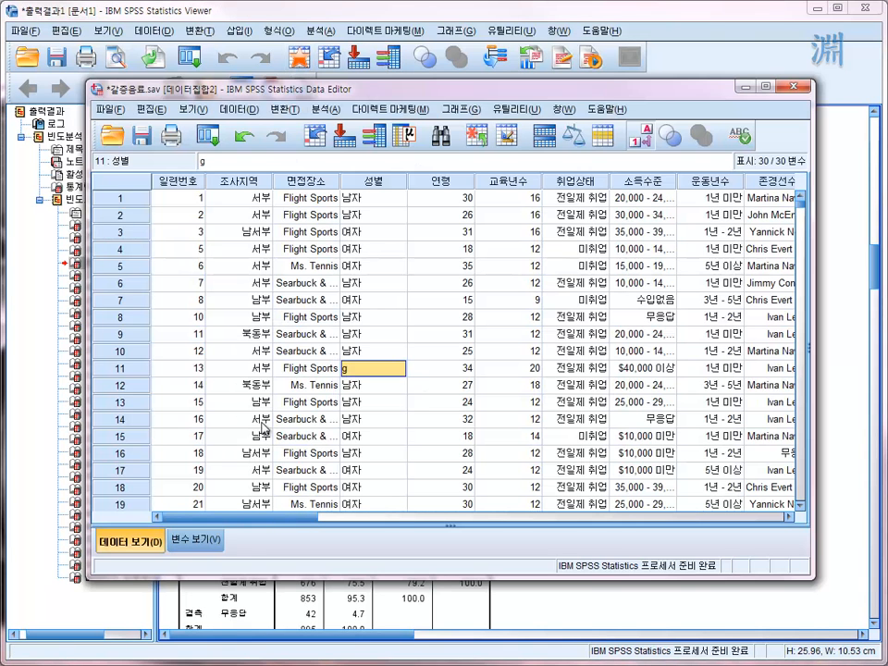
double_click(452, 182)
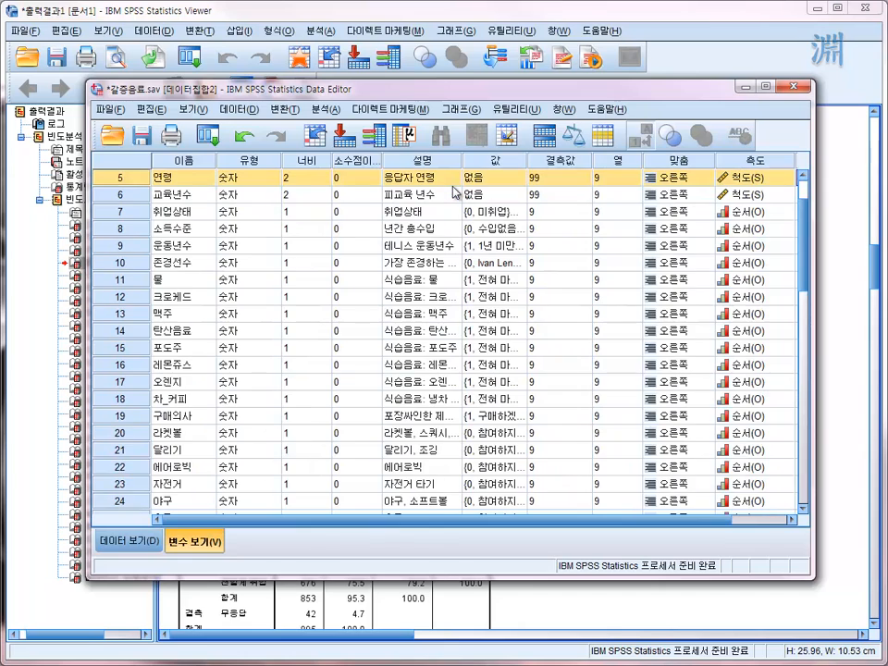
click(570, 175)
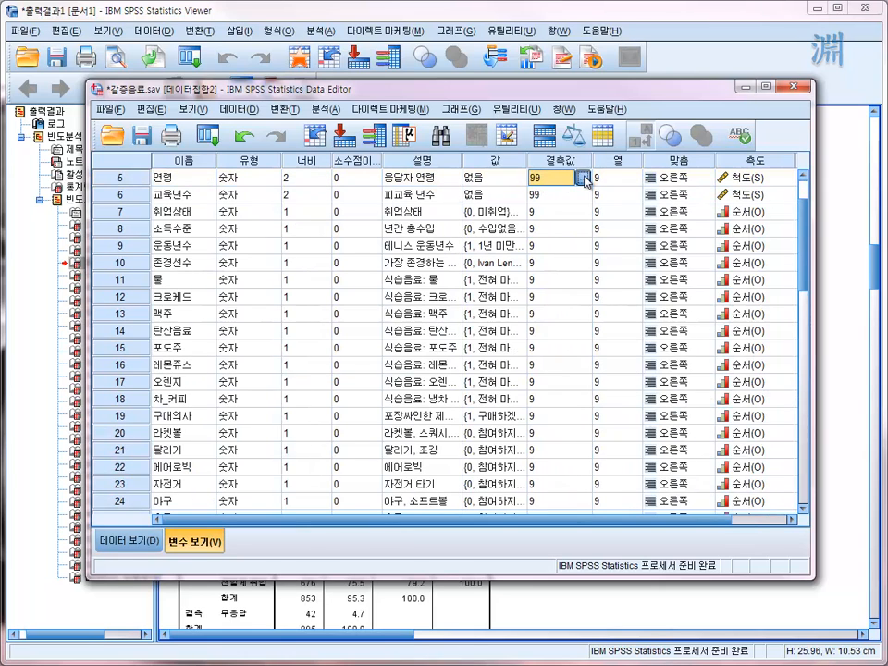
click(582, 179)
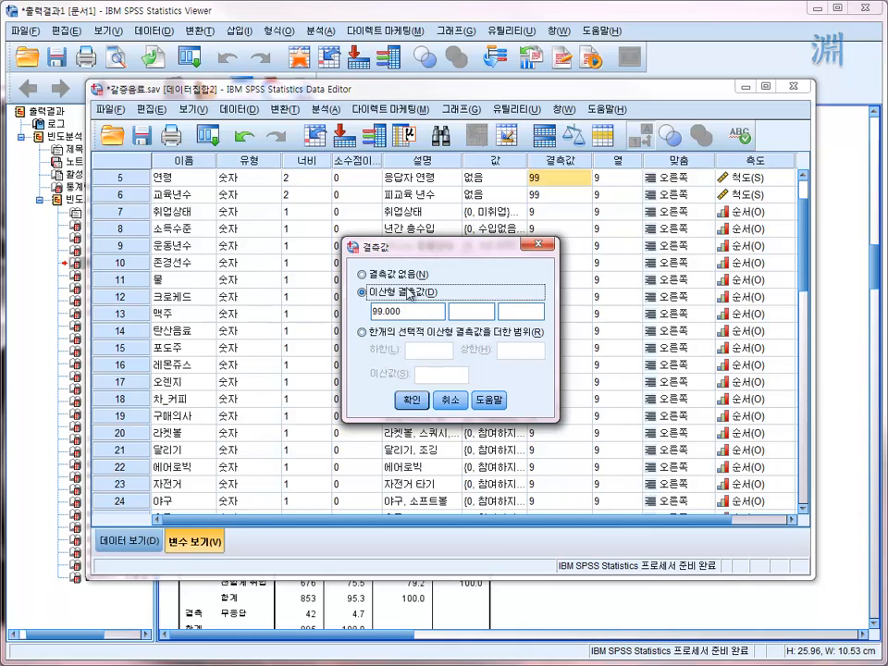
click(410, 399)
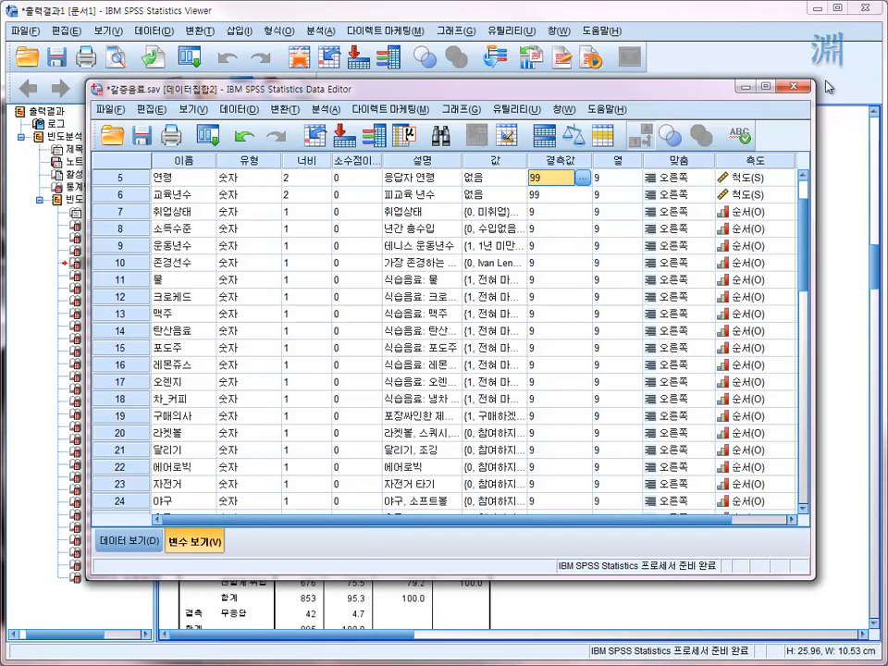
- Return to the output Viewer and examine the annual income and tennis years frequency tables, including their no-response rows
click(848, 260)
click(389, 398)
scroll(323, 401, down, 15)
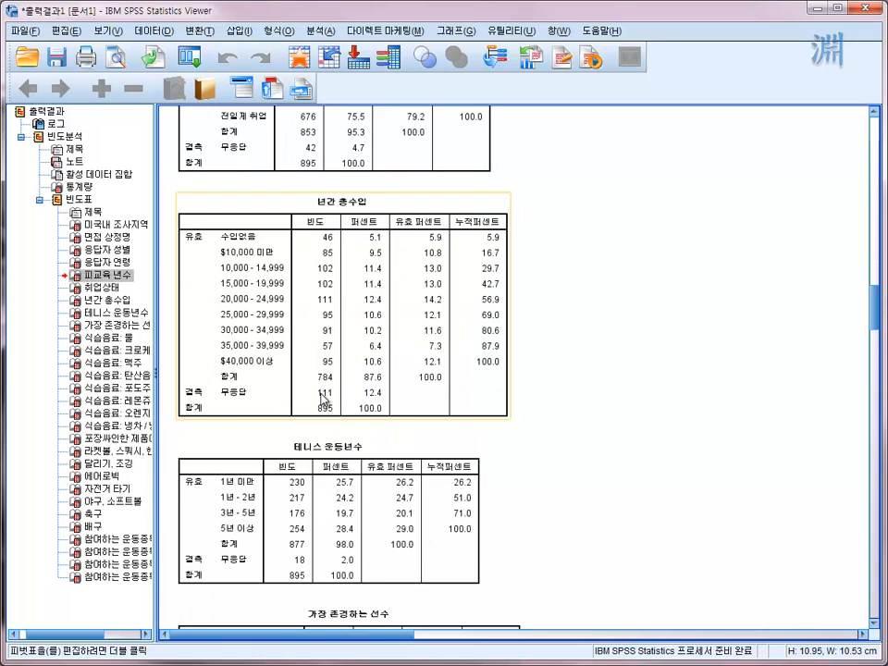
- Examine the remaining frequency tables, from the drink consumption variables through the sports participation items to 참여하는 운동종목 4
scroll(321, 387, down, 10)
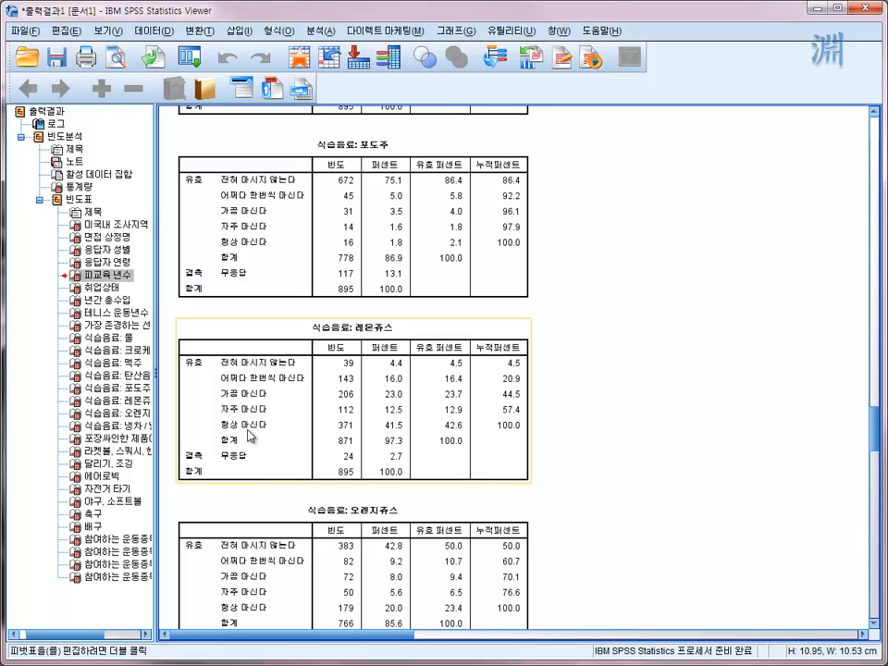
scroll(264, 523, down, 5)
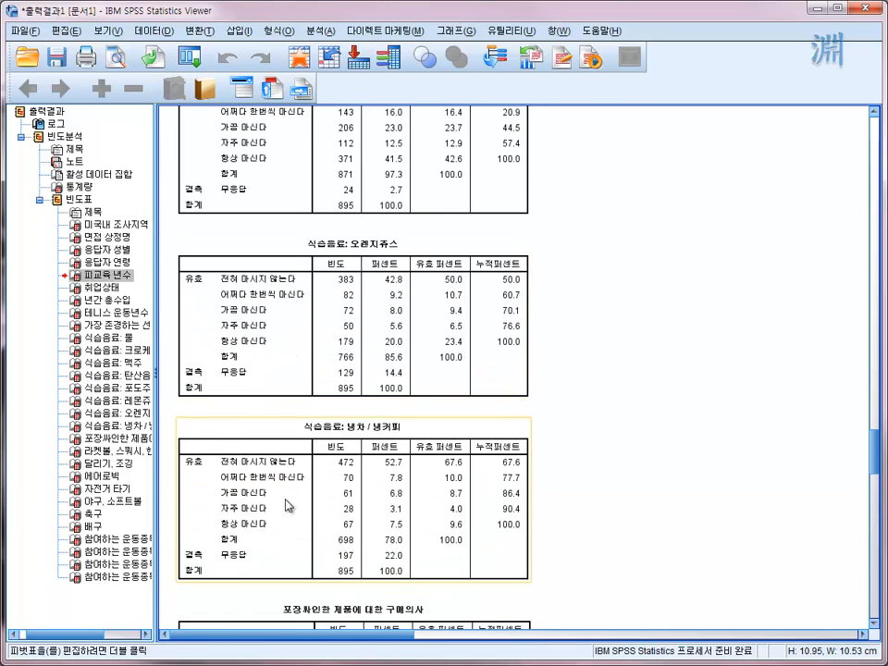
scroll(291, 494, down, 7)
scroll(293, 315, down, 14)
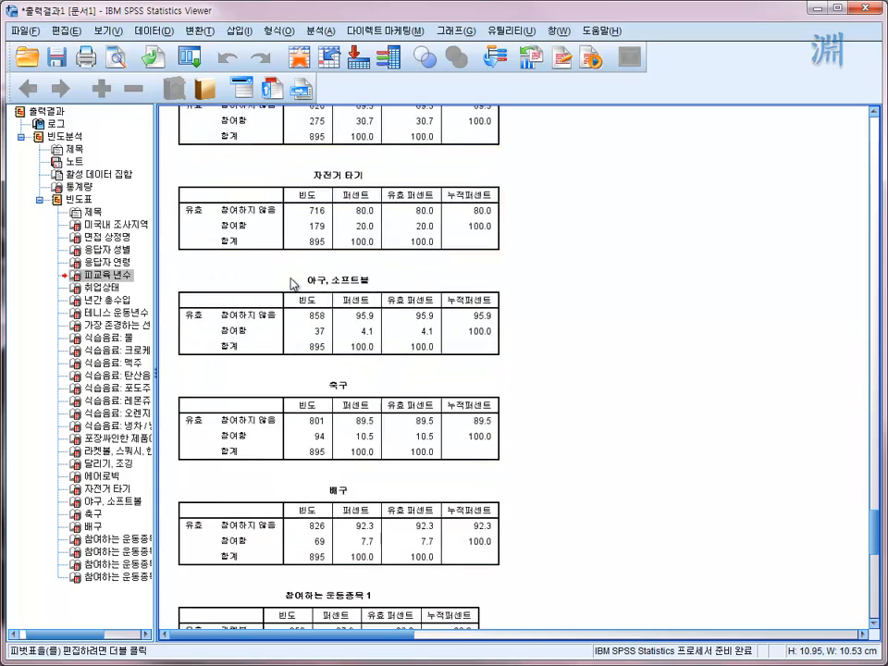
scroll(292, 283, down, 4)
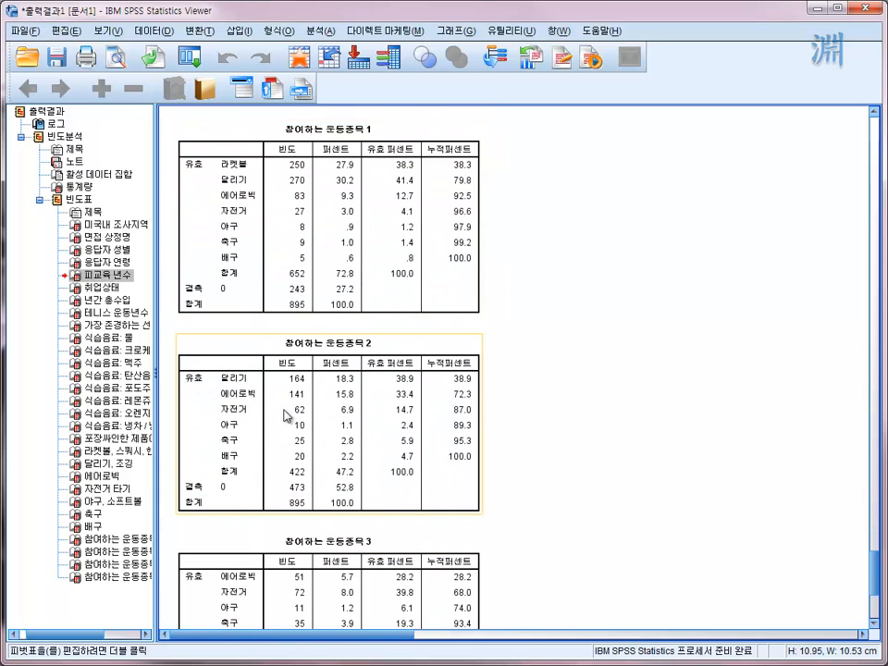
scroll(283, 493, down, 5)
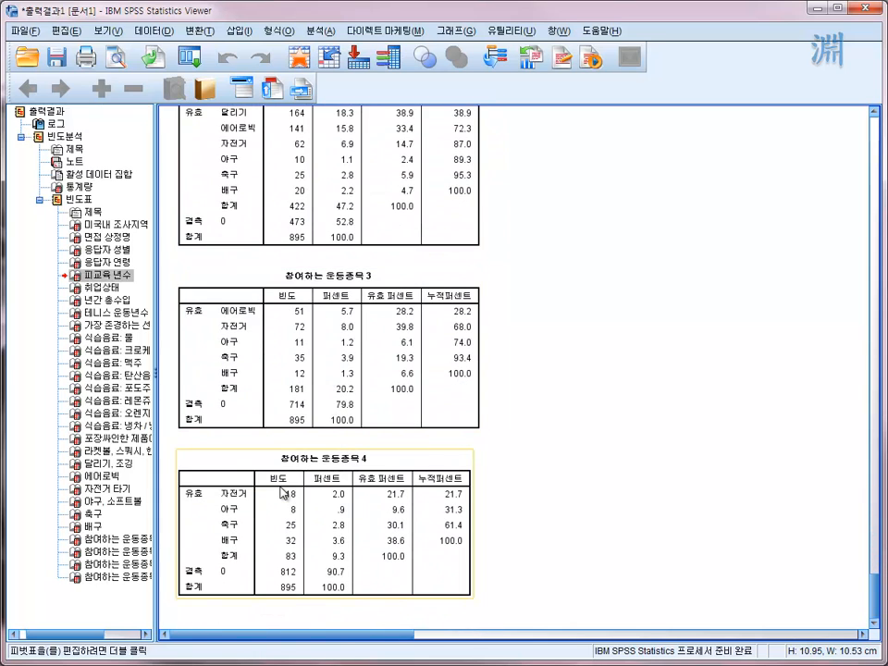
- Return to the 응답자 성별 frequency table and select it to review the invalid code g alongside the neighbouring tables
scroll(280, 492, up, 20)
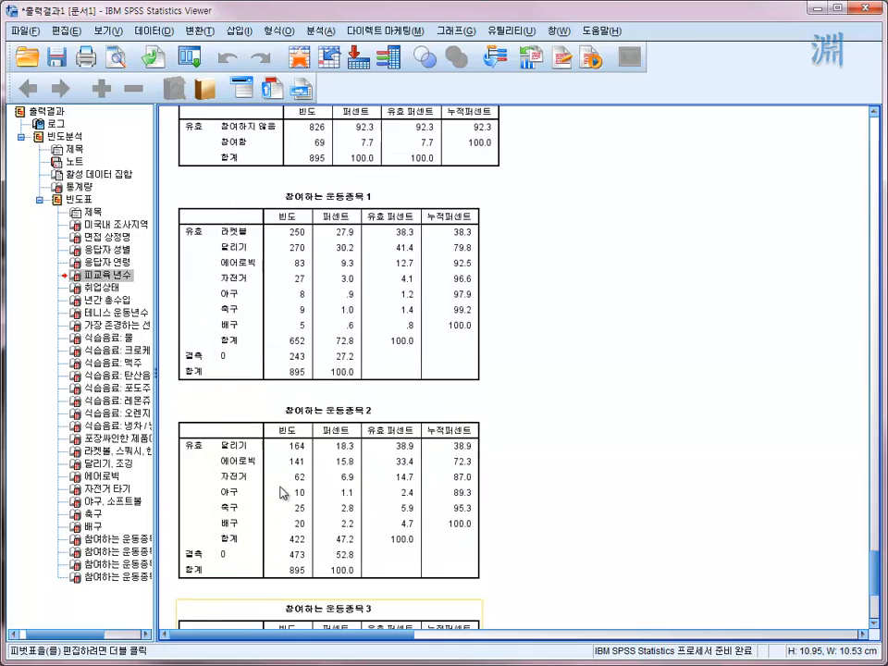
scroll(283, 491, up, 20)
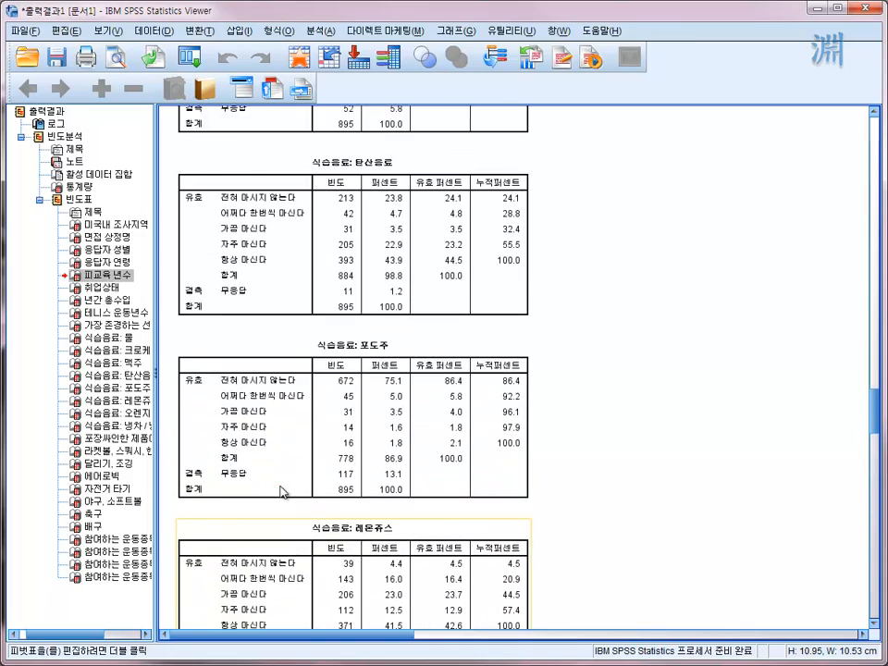
scroll(283, 491, up, 10)
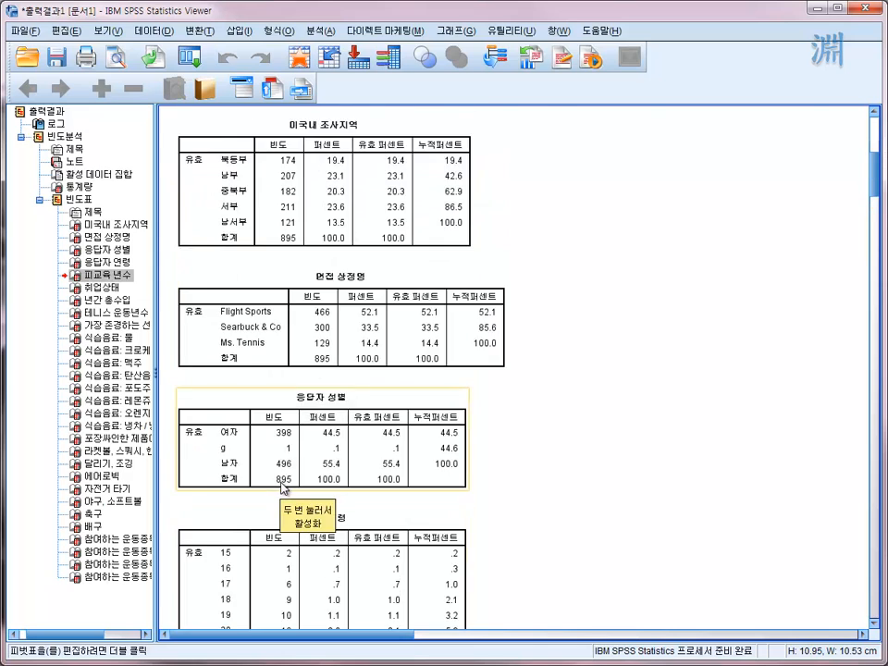
scroll(315, 379, down, 5)
click(314, 379)
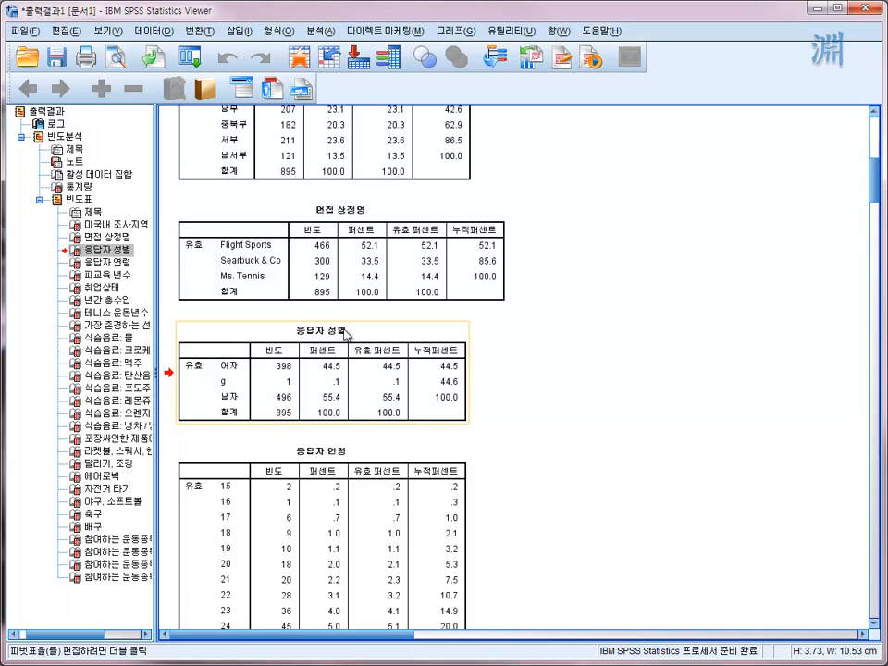
scroll(347, 332, up, 5)
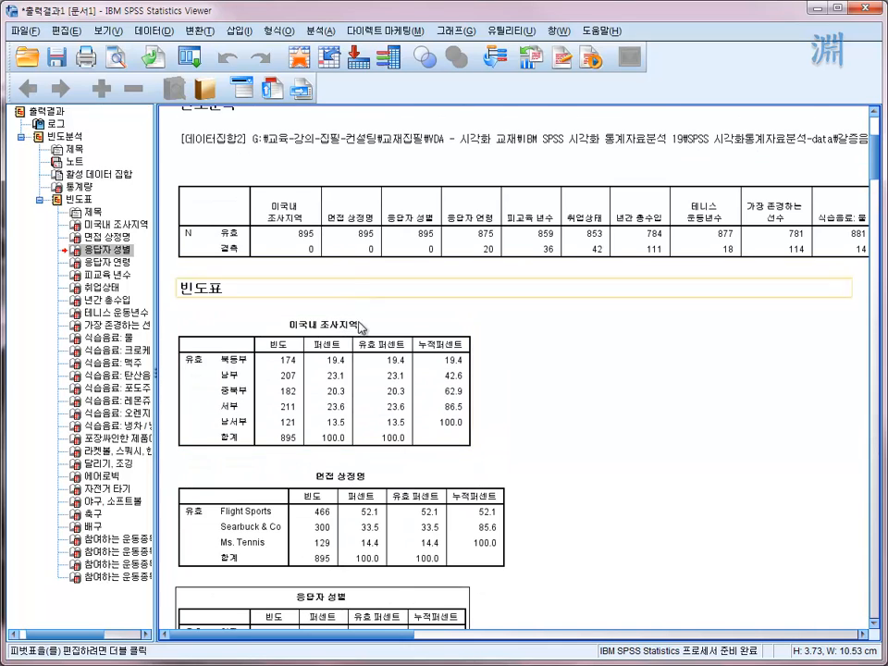
scroll(314, 370, down, 5)
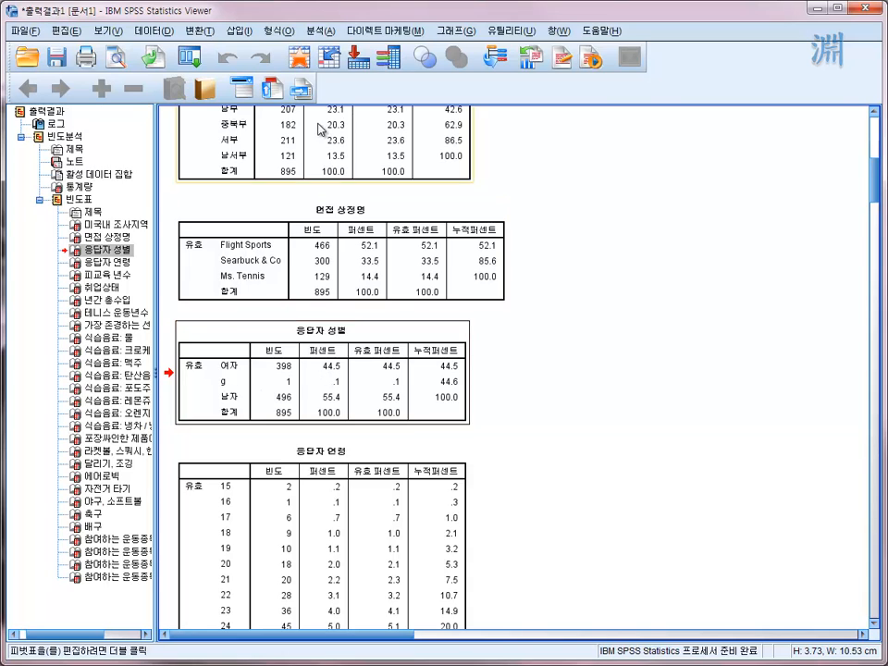
- Switch to the Data Editor's data view and locate the case with 성별 coded g and its 일련번호
click(300, 59)
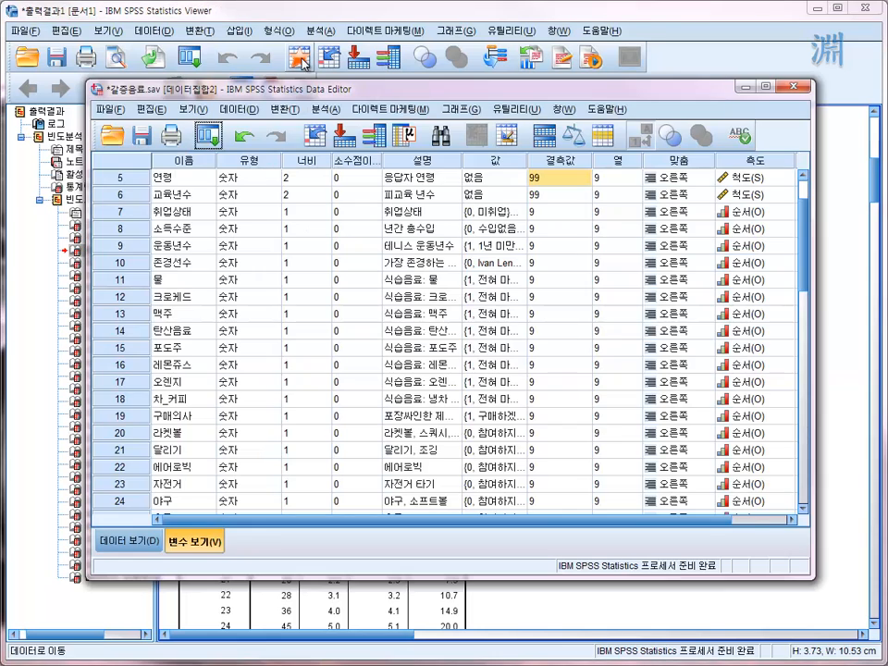
click(129, 540)
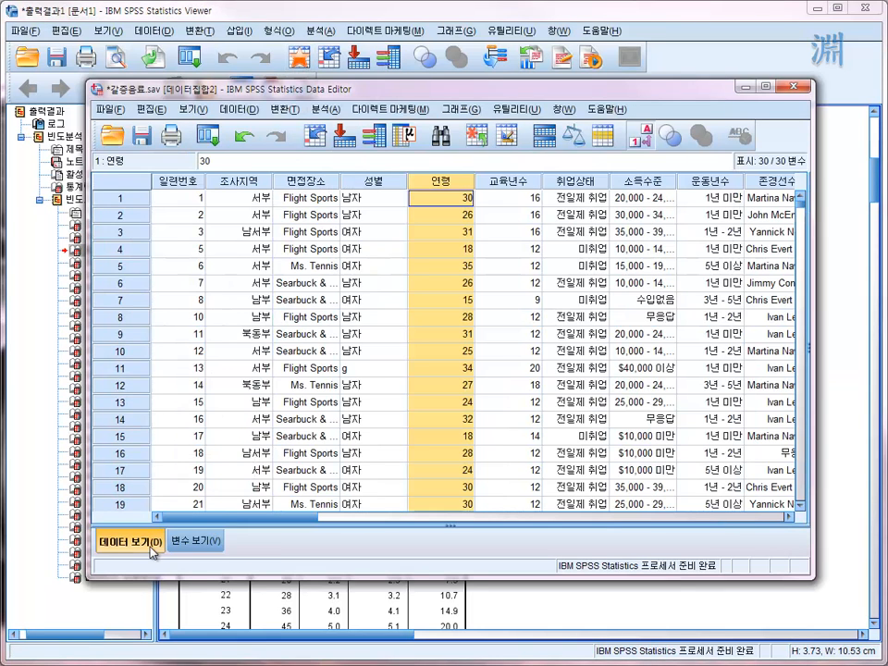
click(373, 215)
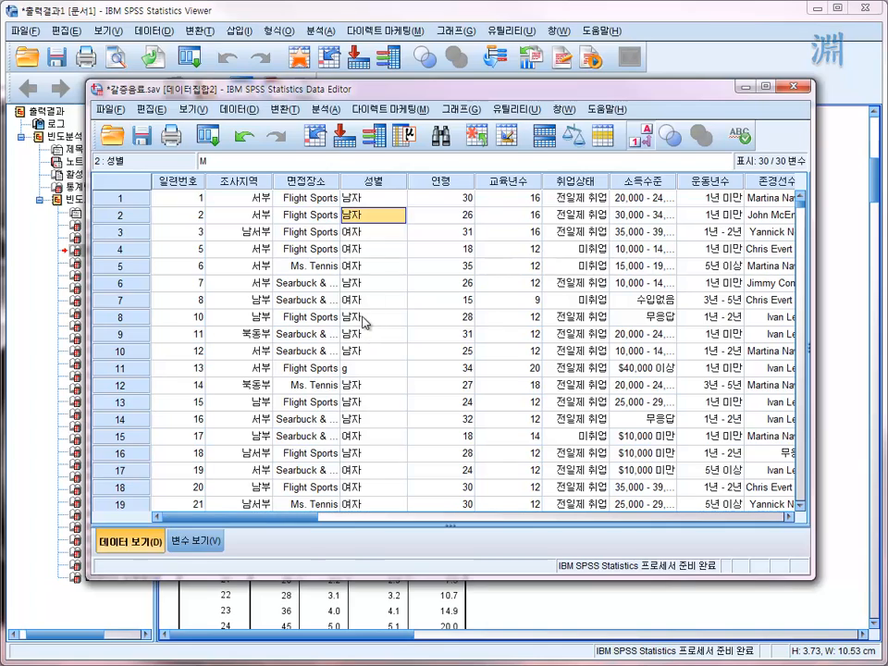
click(370, 368)
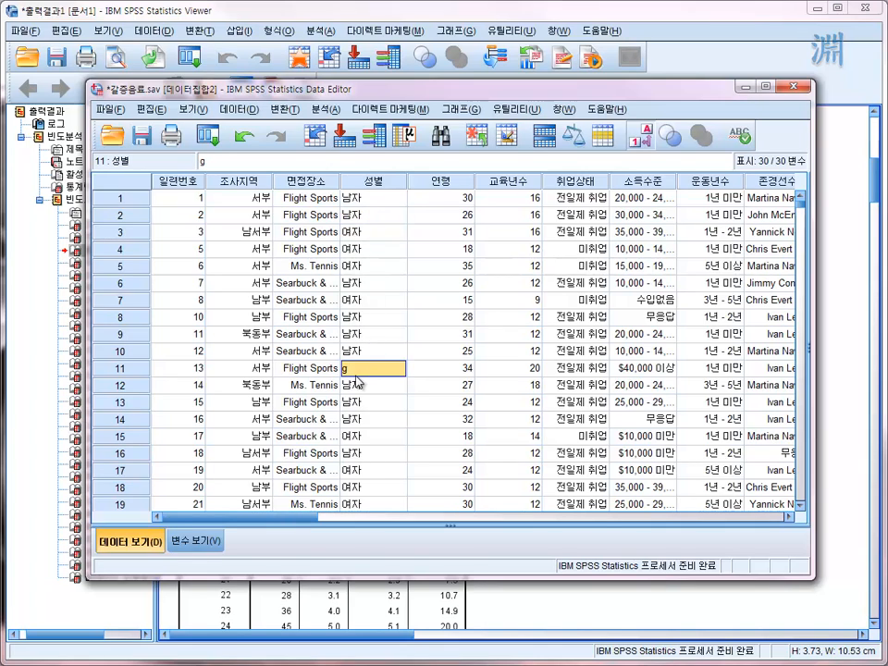
click(187, 370)
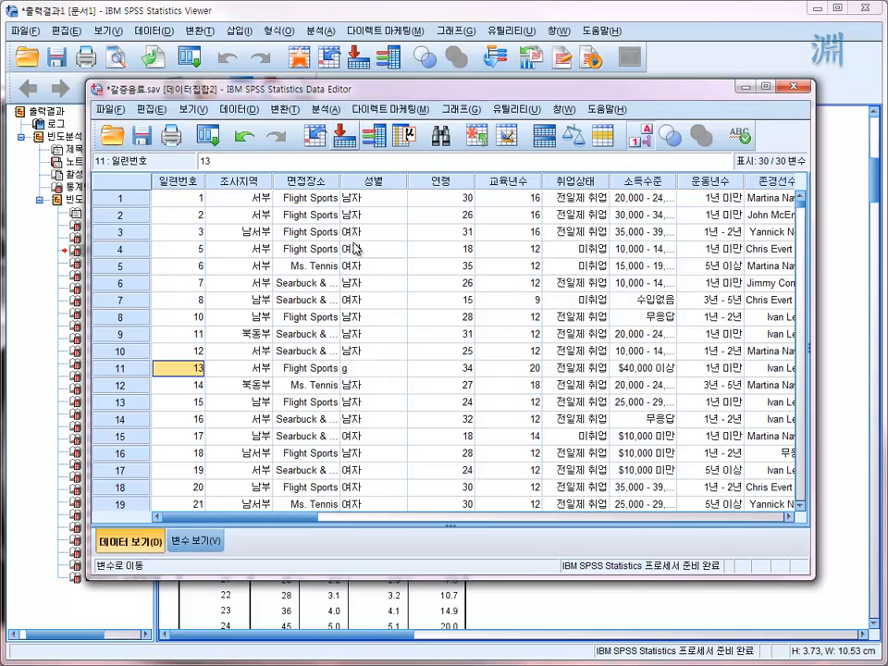
click(325, 109)
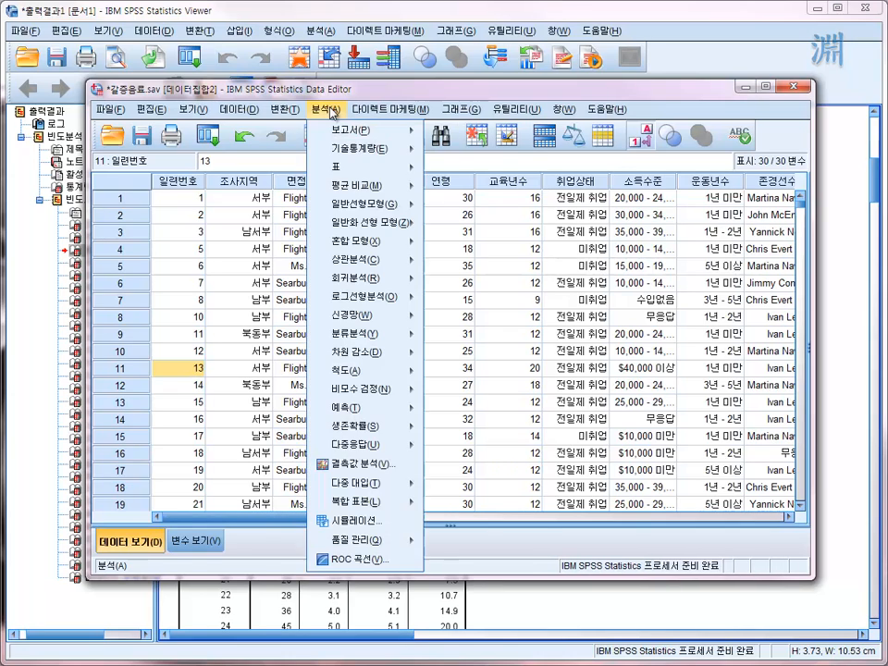
mouse_move(329, 137)
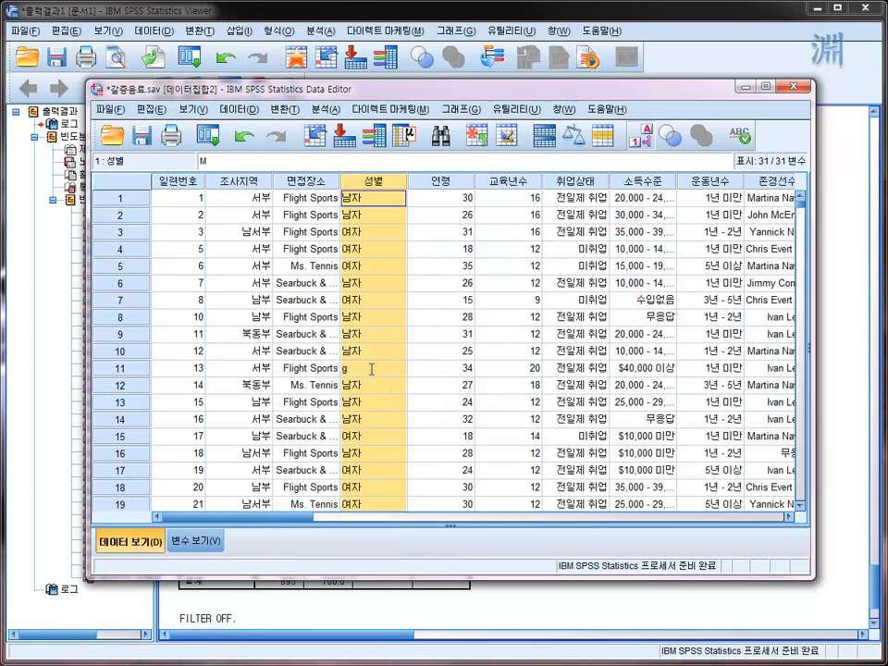
- Recheck the 성별 cell coded g in row 11 and trace it across the row to its 일련번호 cell
click(373, 370)
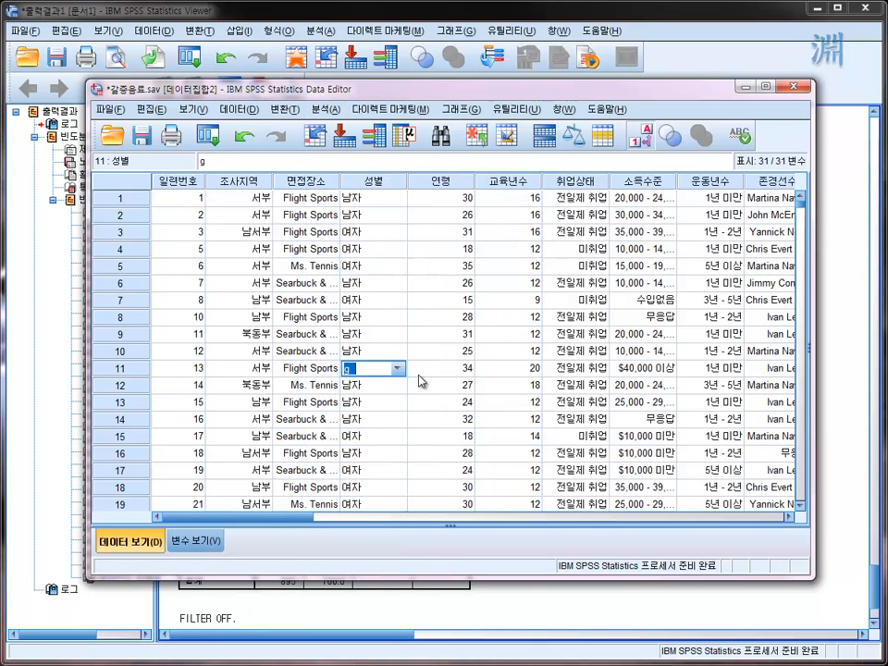
click(382, 356)
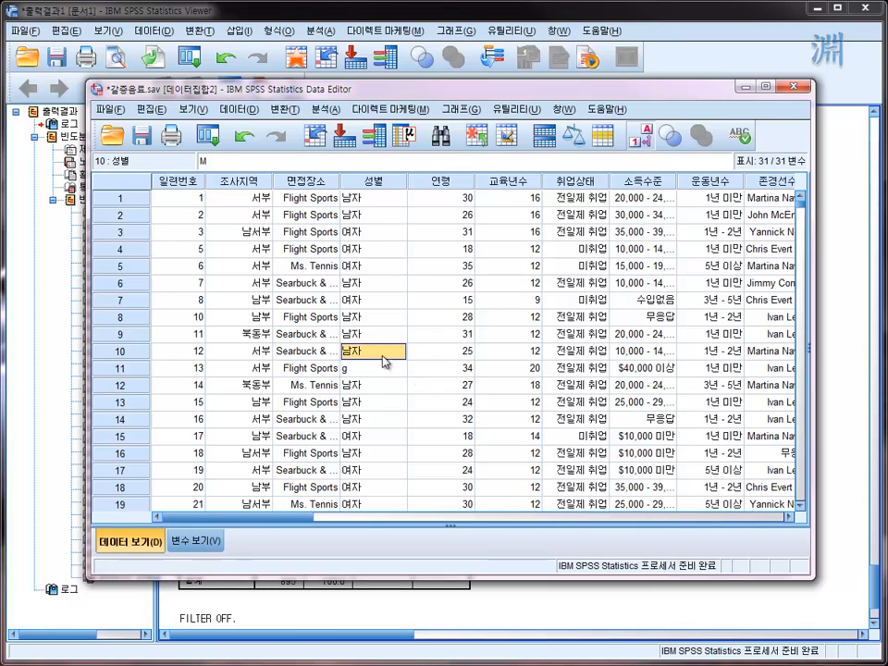
click(382, 368)
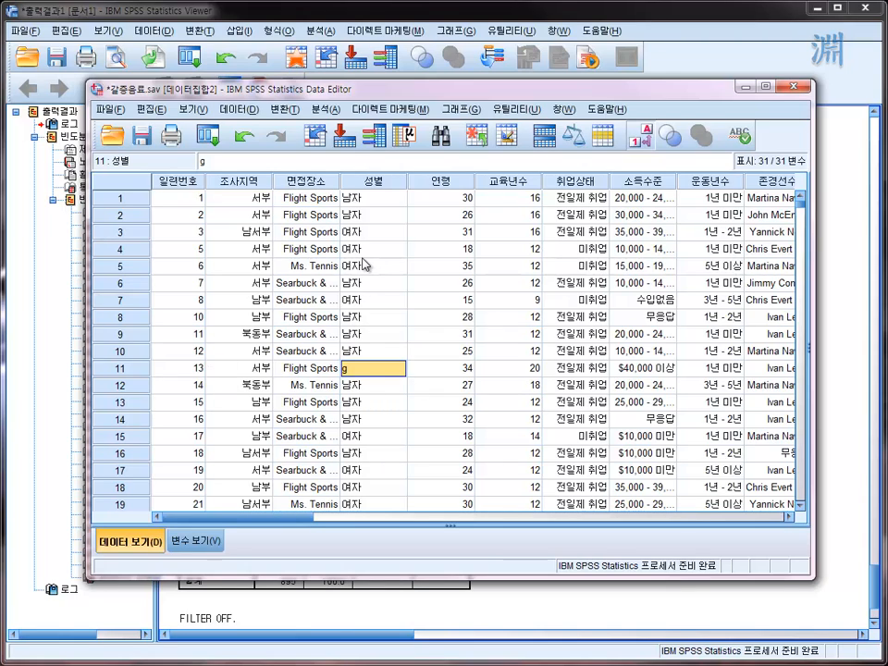
key(Left)
key(Left)
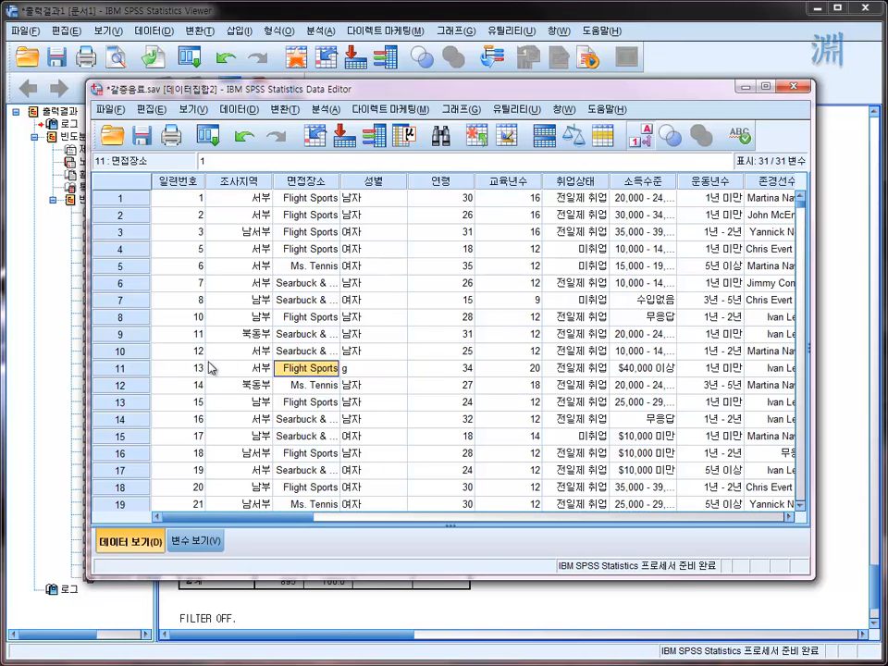
click(349, 374)
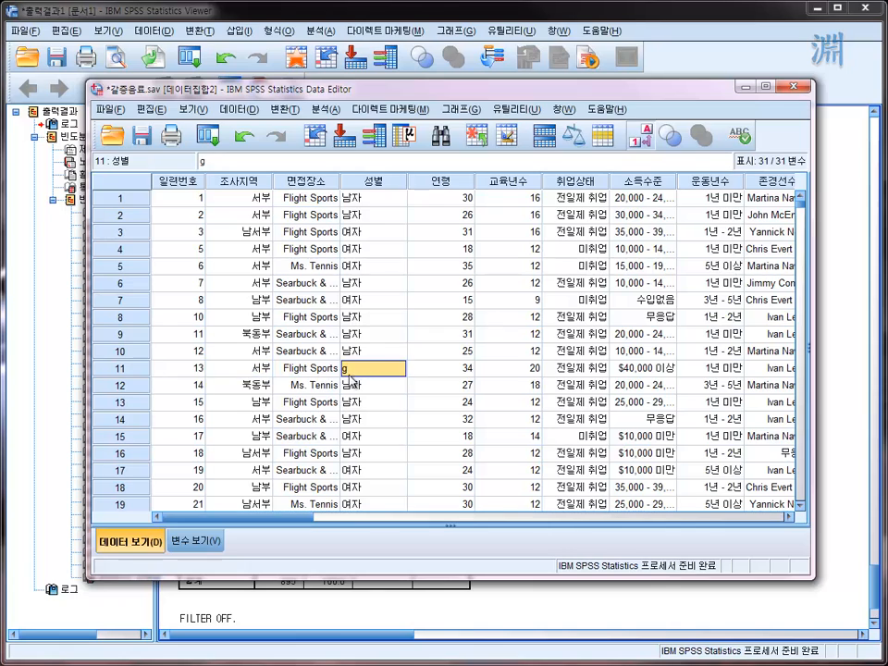
click(191, 371)
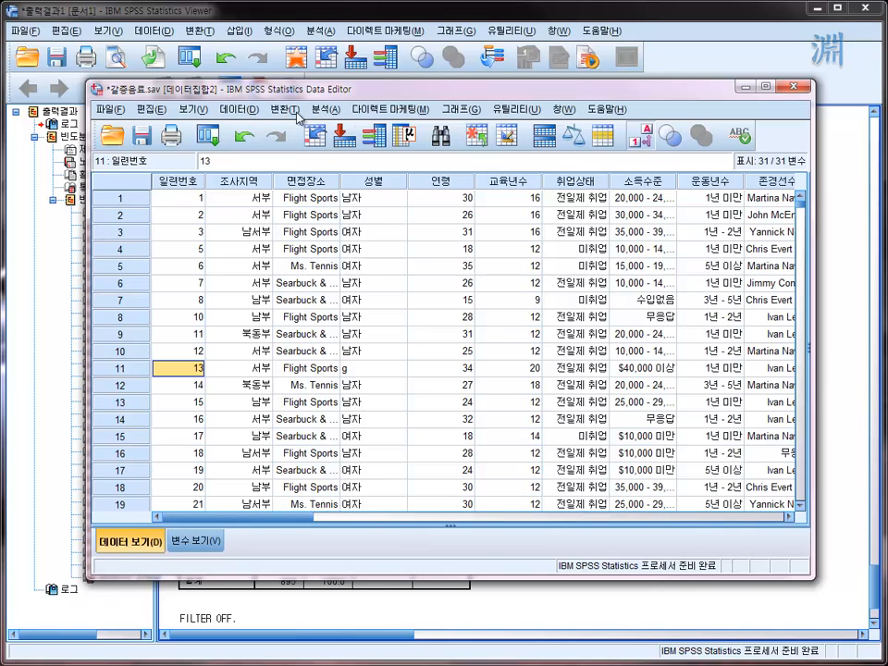
- Set case selection (케이스 선택) to cases that satisfy a condition and open the condition definition
click(236, 109)
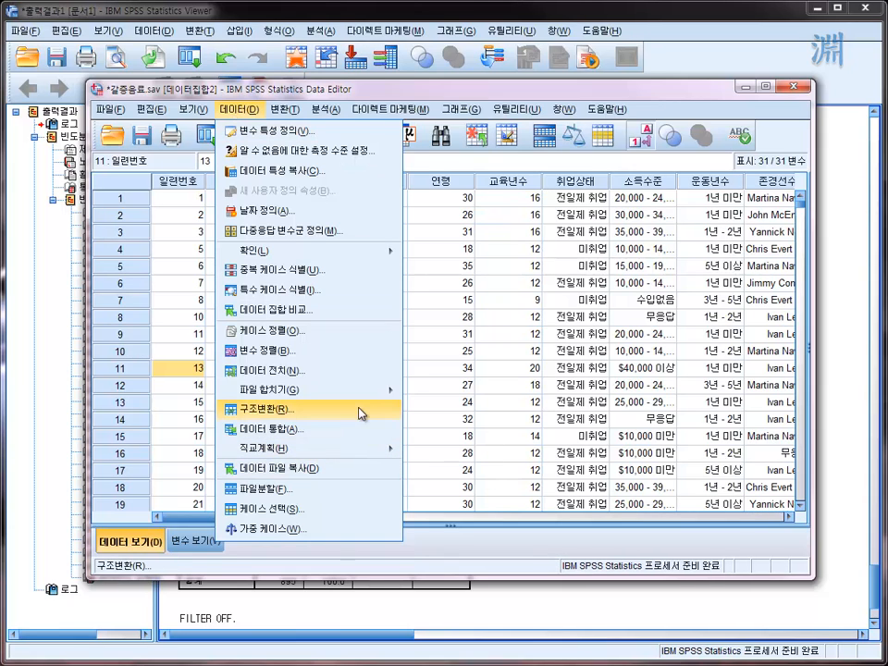
mouse_move(364, 403)
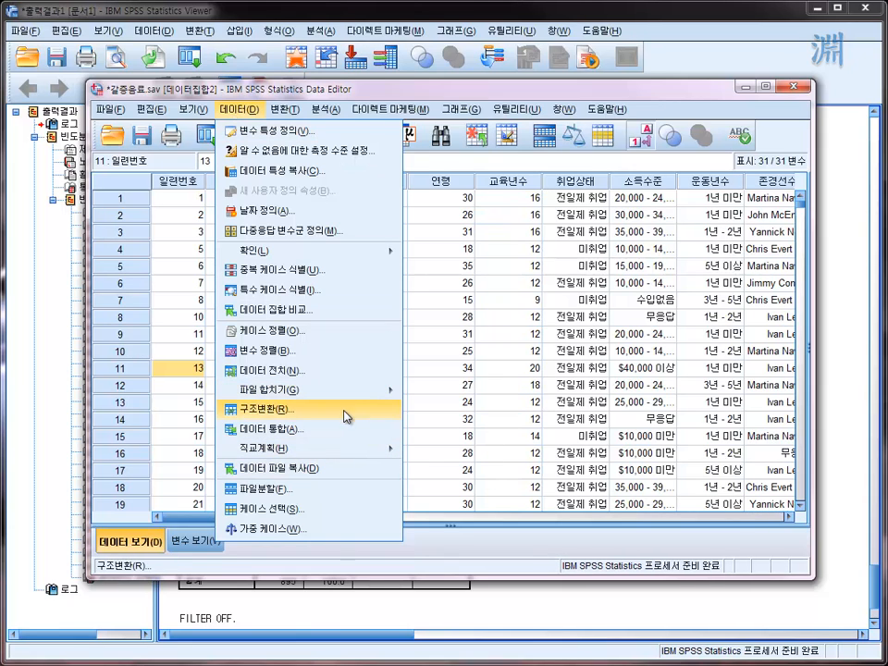
click(310, 520)
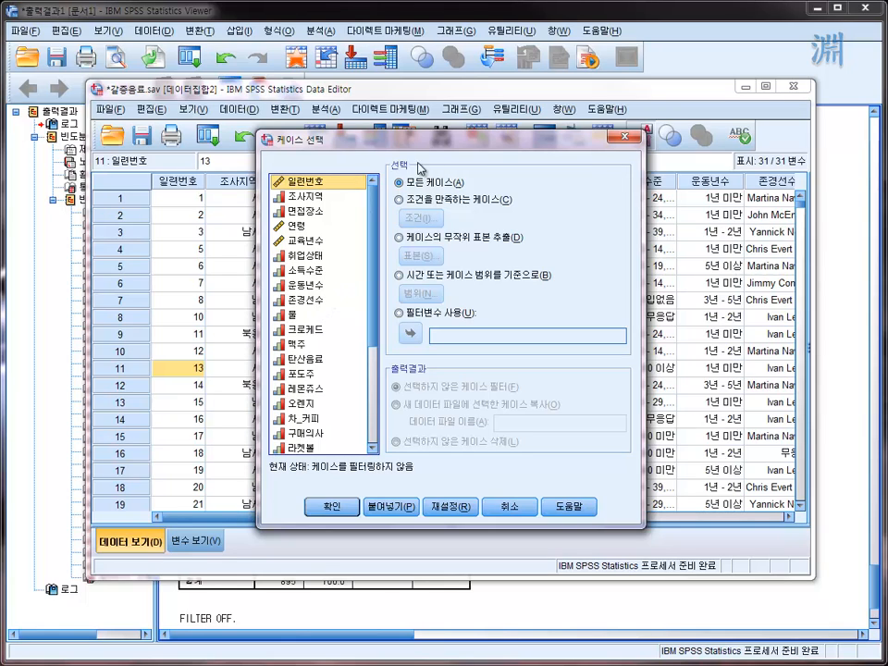
click(464, 206)
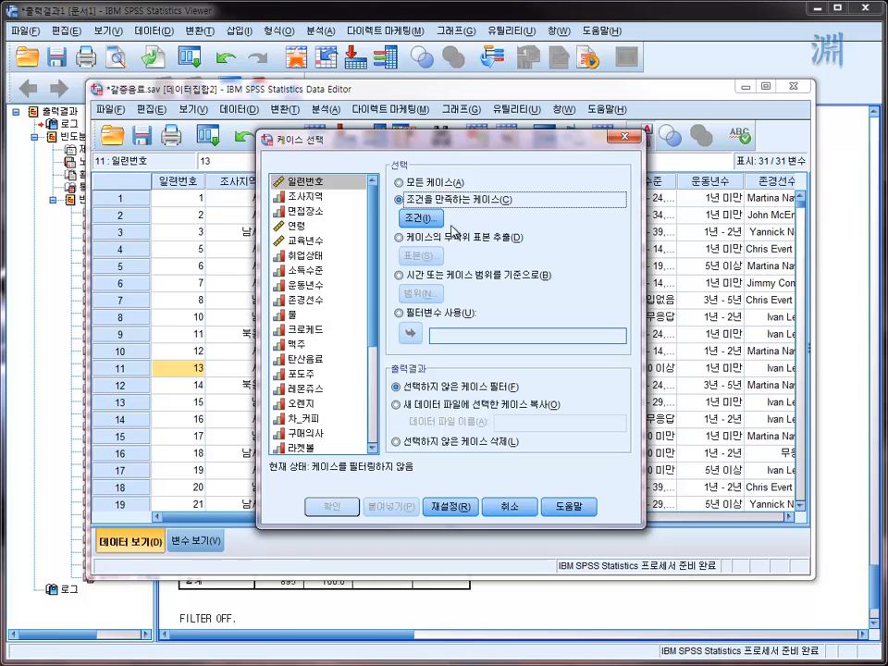
click(429, 226)
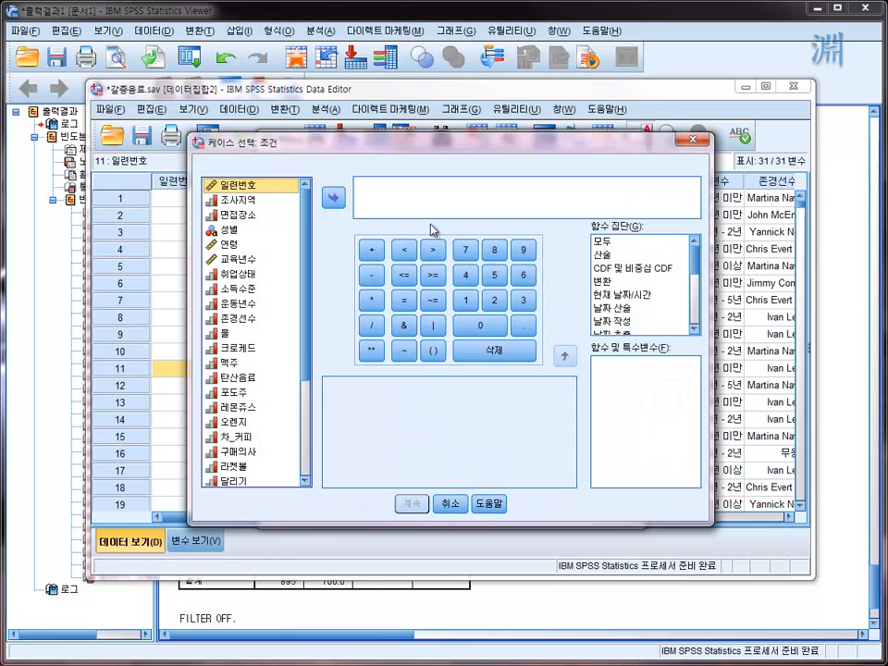
- Build the selection condition 성별 = 'g', with the code g enclosed in single quotes
click(232, 229)
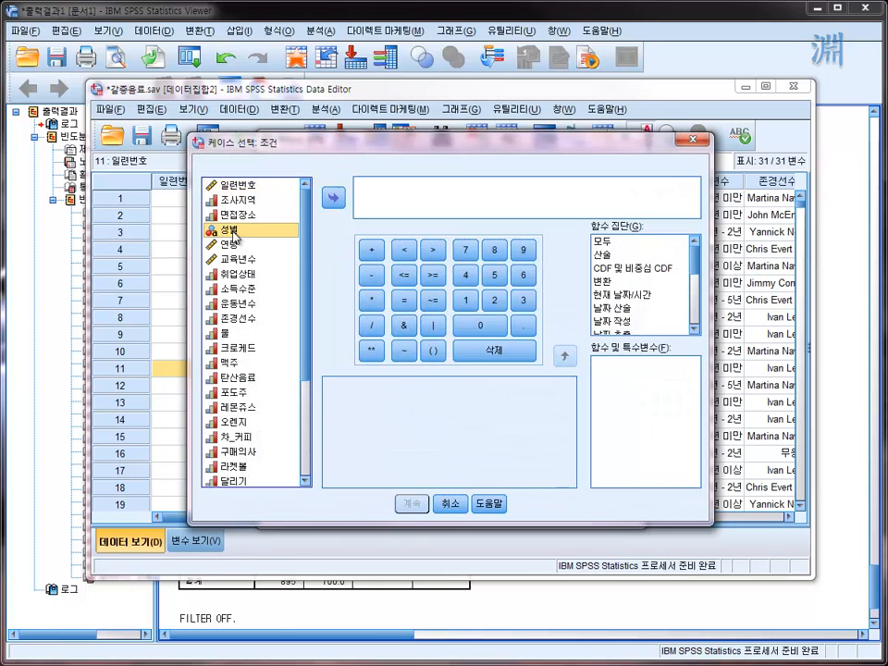
click(337, 198)
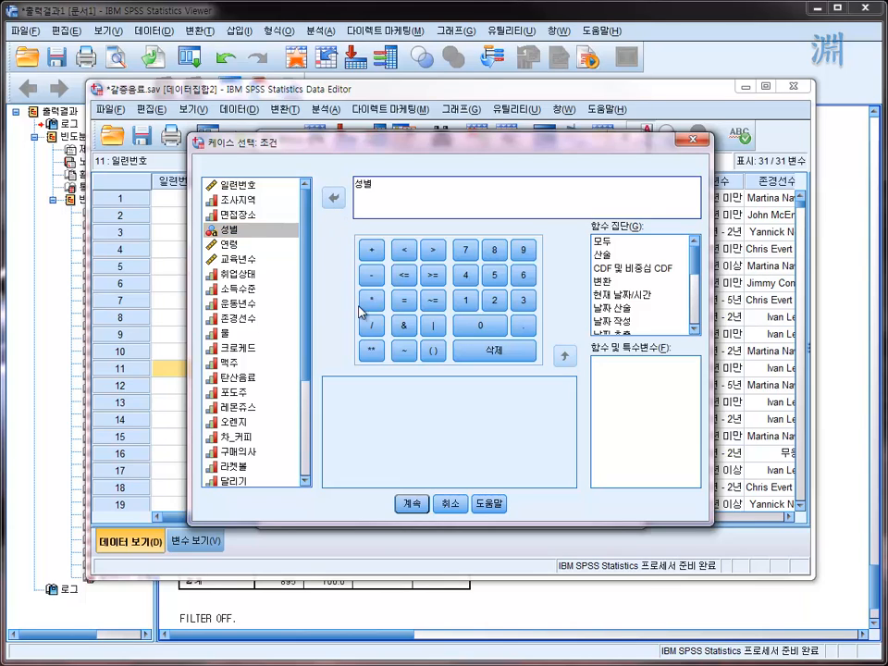
click(405, 302)
text('g')
double_click(390, 188)
text(')
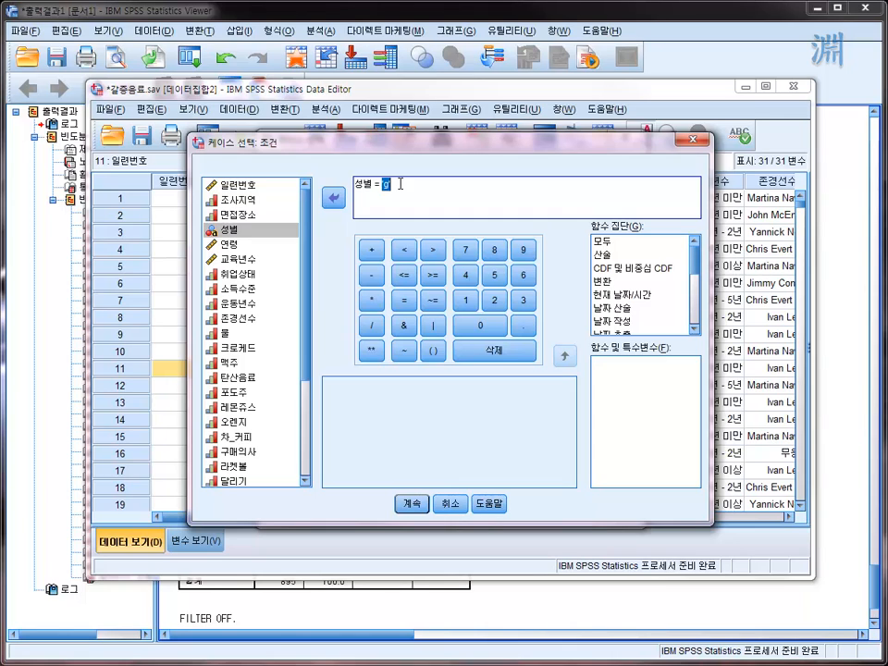
text(0)
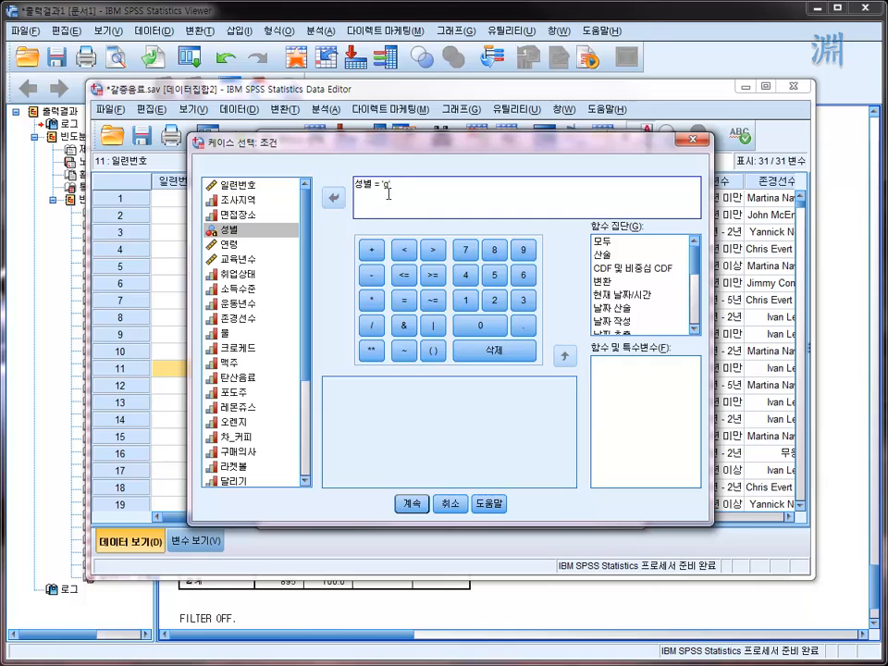
drag(381, 179, 400, 178)
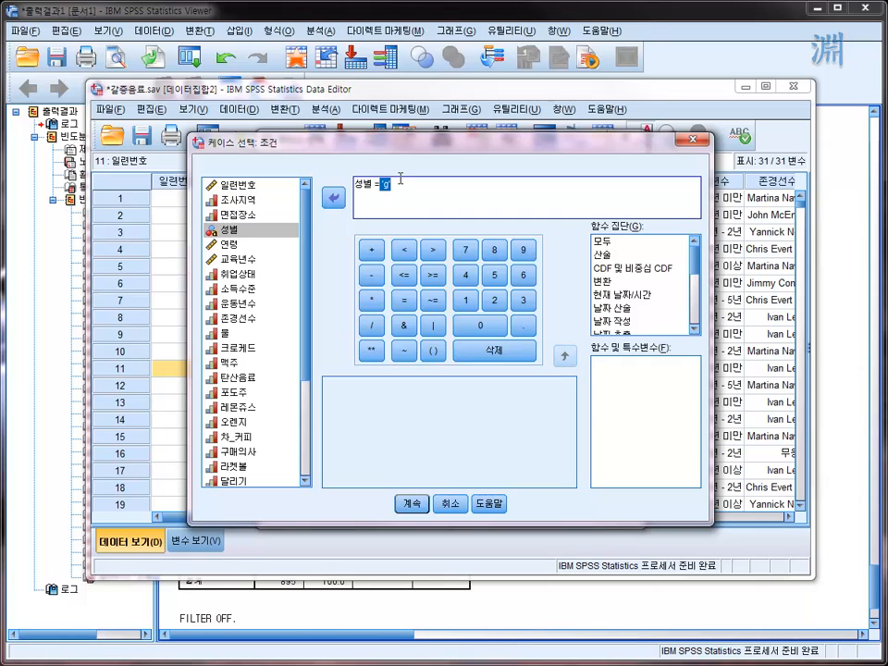
text(1)
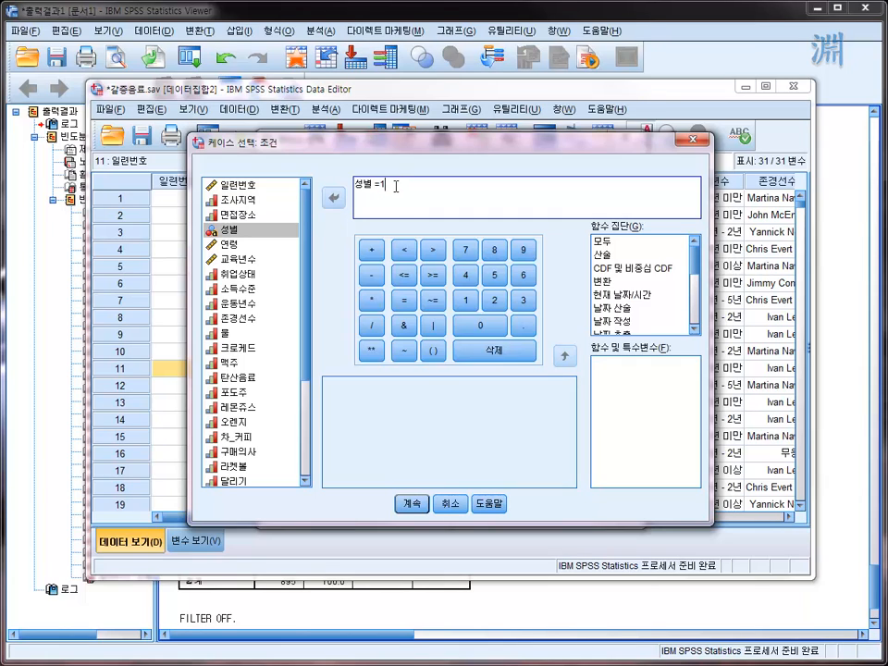
key(BackSpace)
- Apply the case selection with the condition 성별 = 'g', filtering out the unselected cases
click(413, 505)
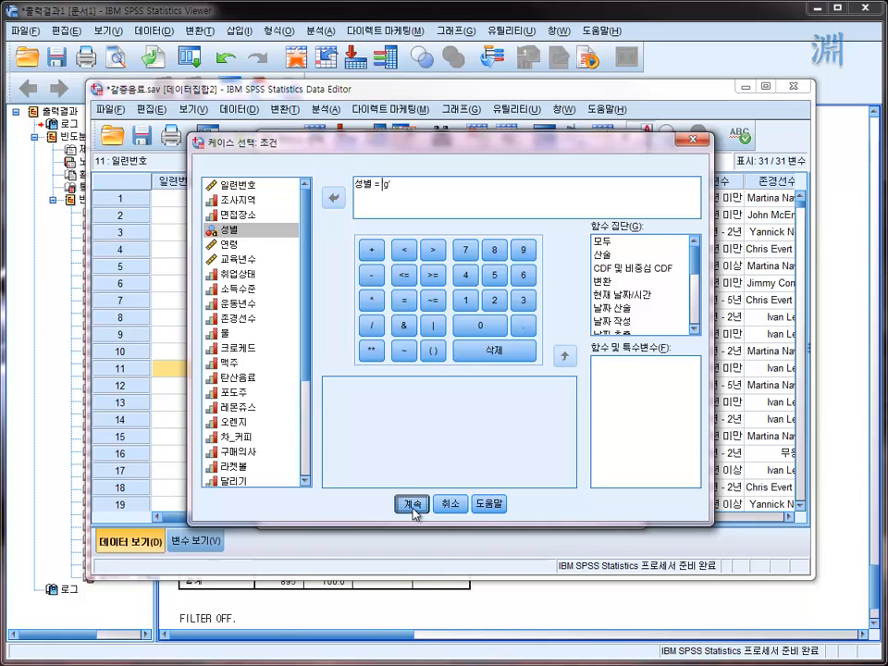
click(413, 505)
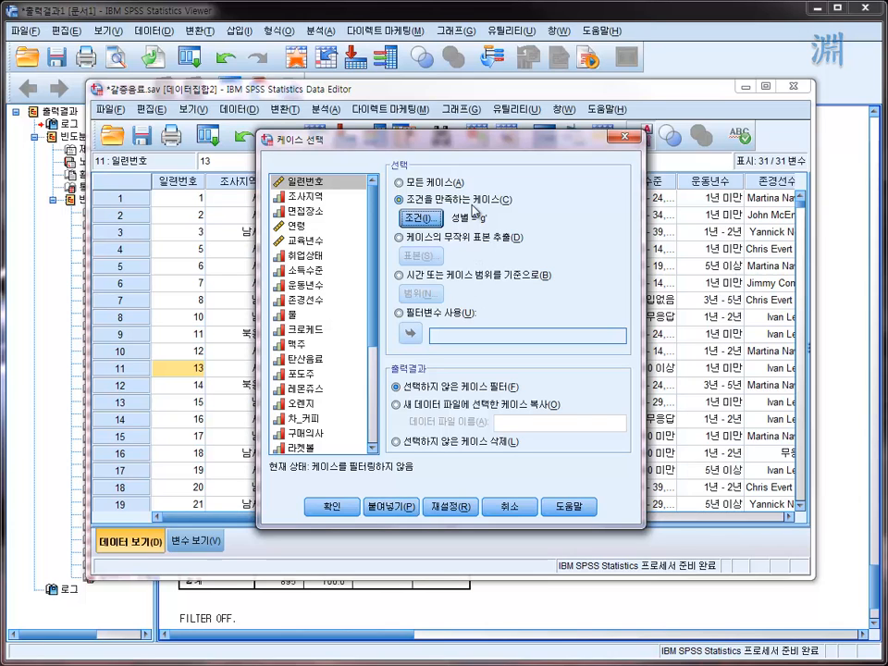
click(335, 507)
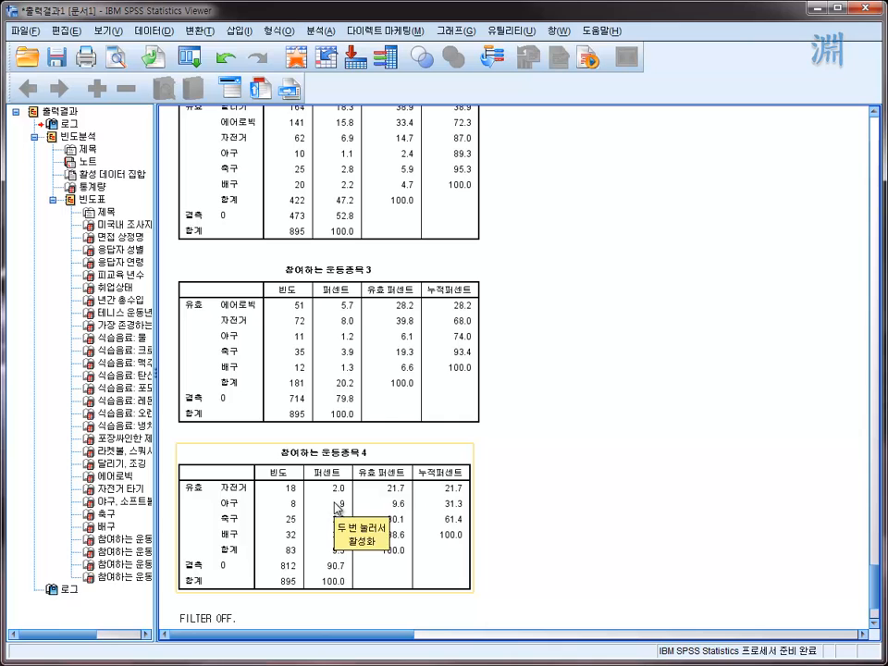
- Switch to the Data Editor and examine row 11's 성별 cell and the filter marks on the other cases
click(296, 57)
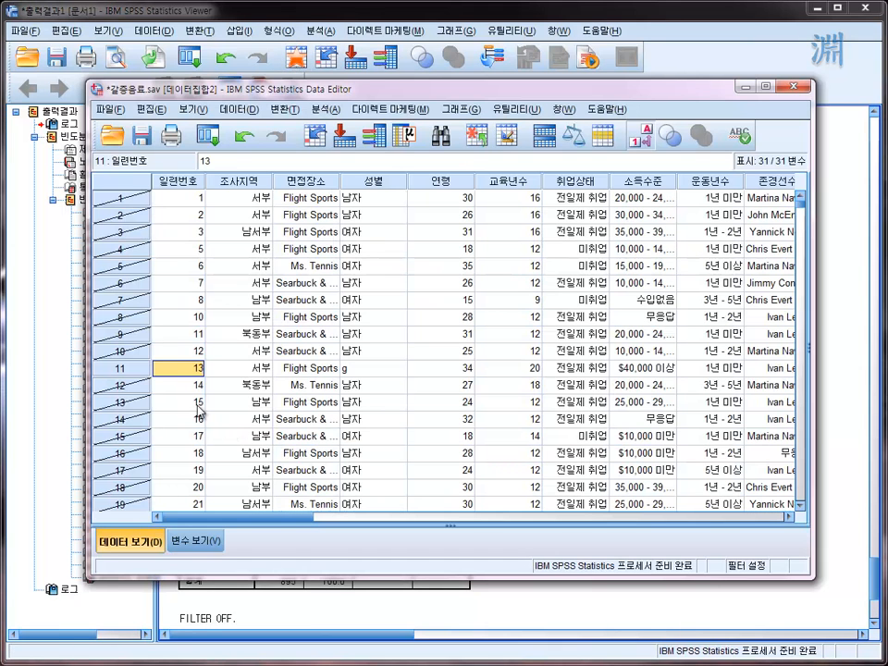
click(129, 370)
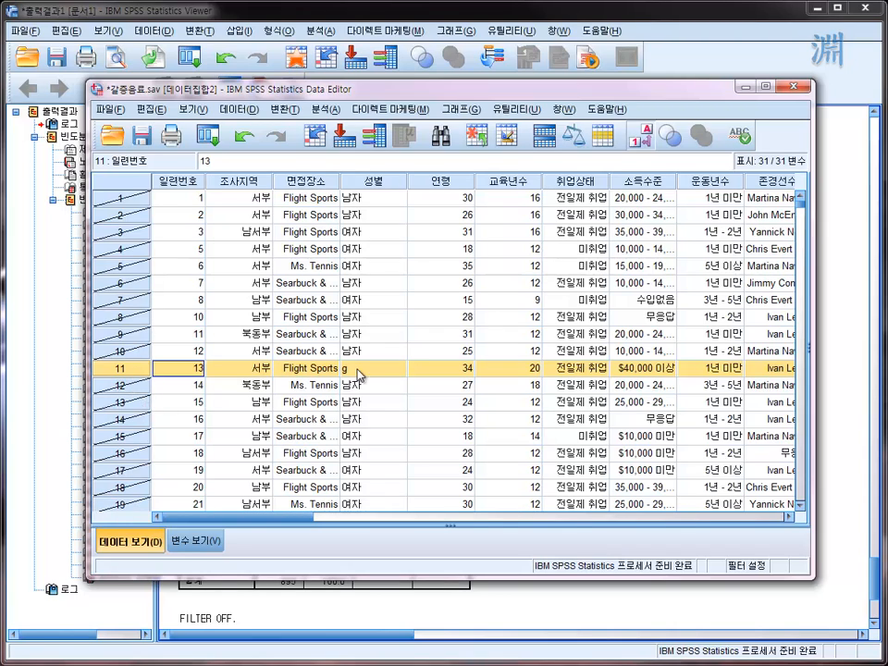
click(358, 373)
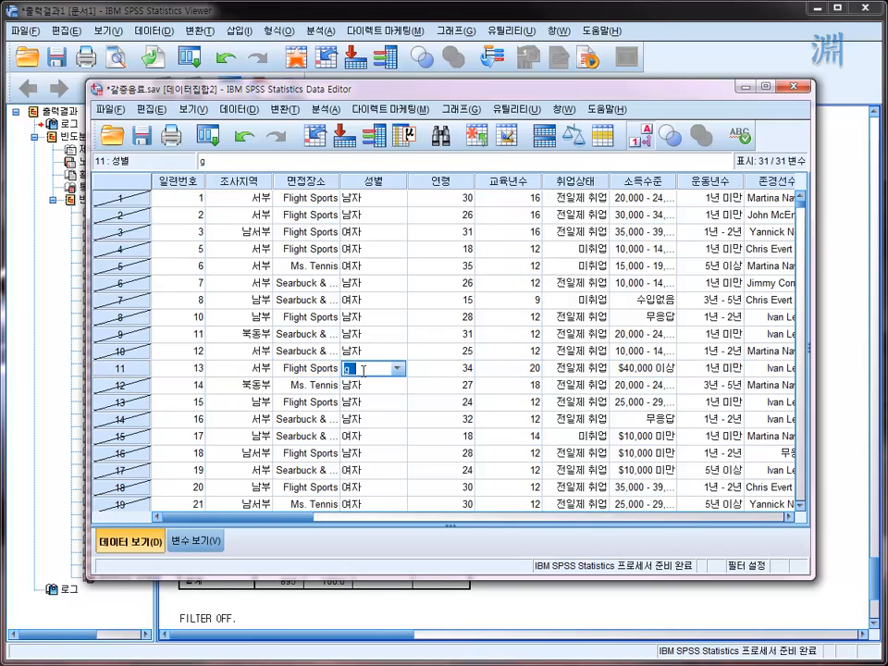
click(130, 371)
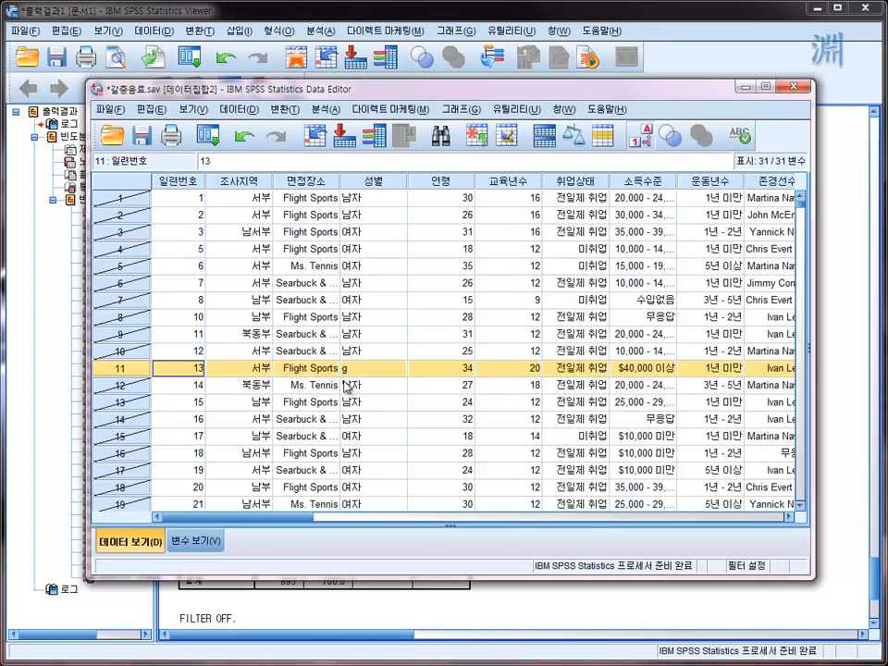
scroll(373, 321, down, 14)
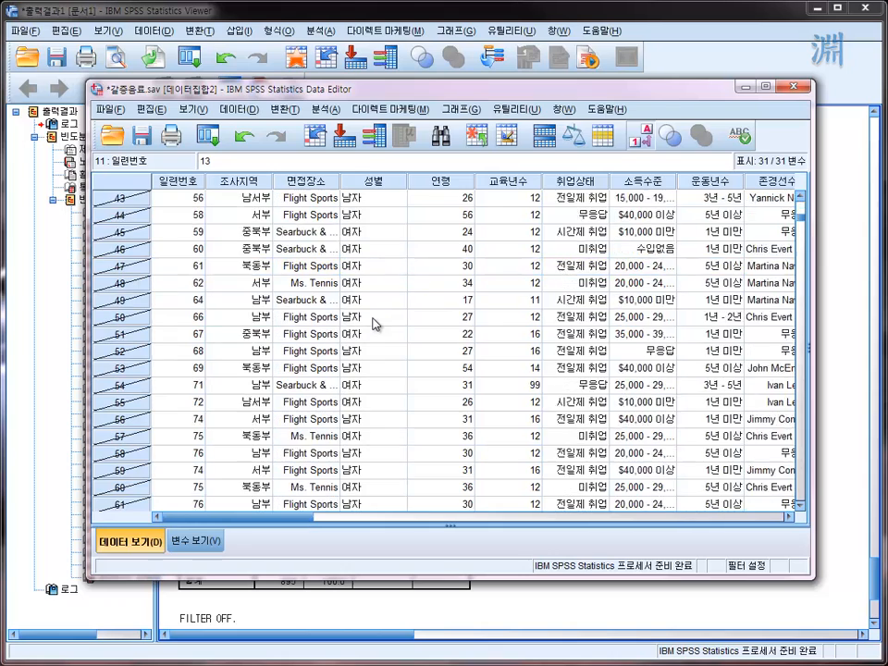
scroll(373, 322, up, 14)
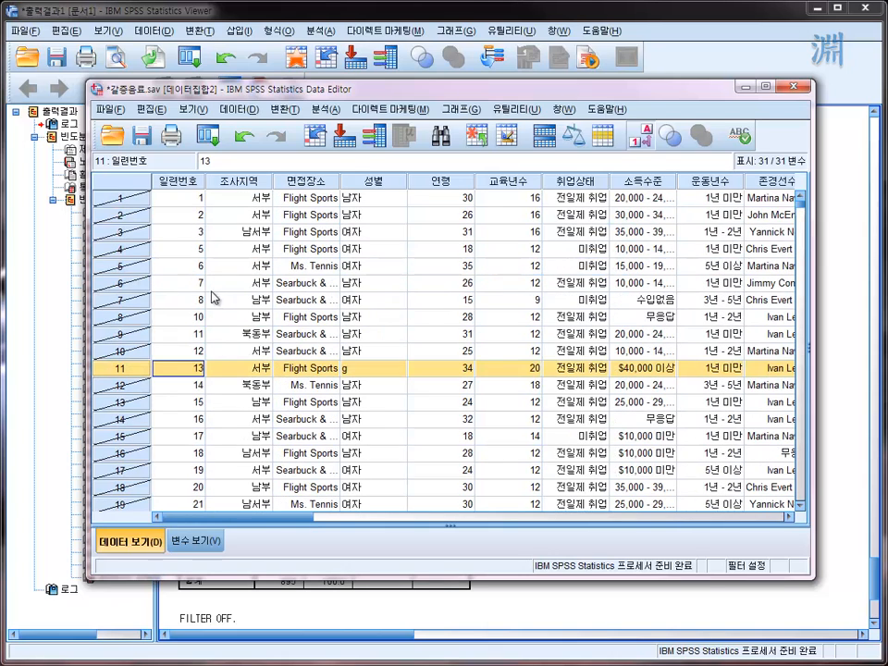
- Set up a case summary report (케이스 요약) with 일련번호 and 성별 as its variables
click(328, 111)
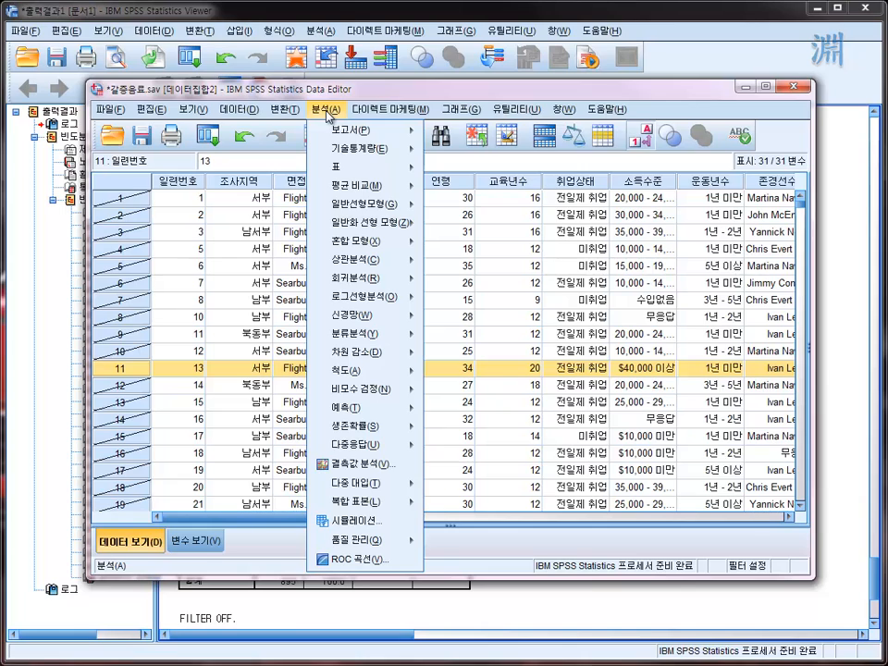
mouse_move(353, 139)
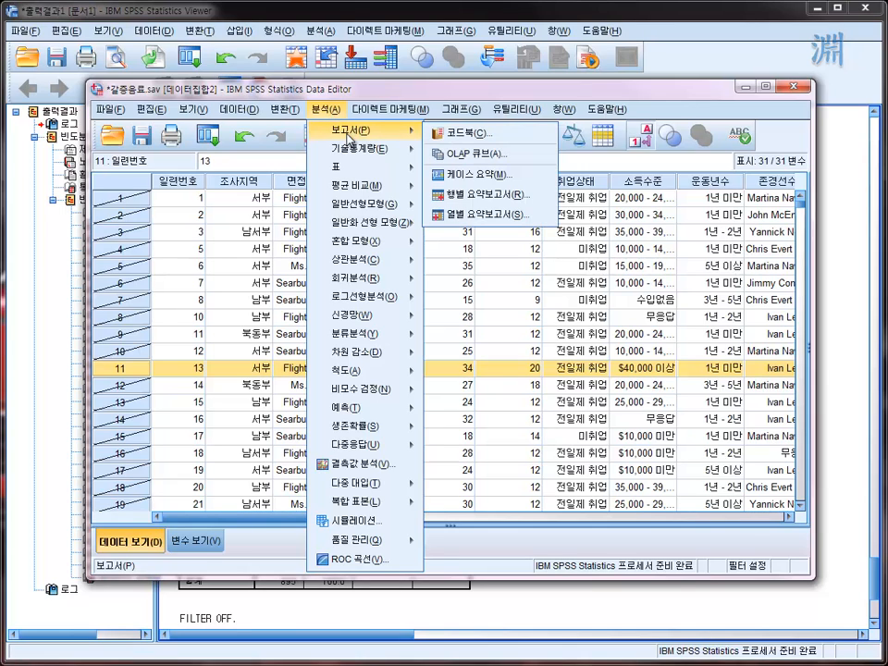
click(490, 176)
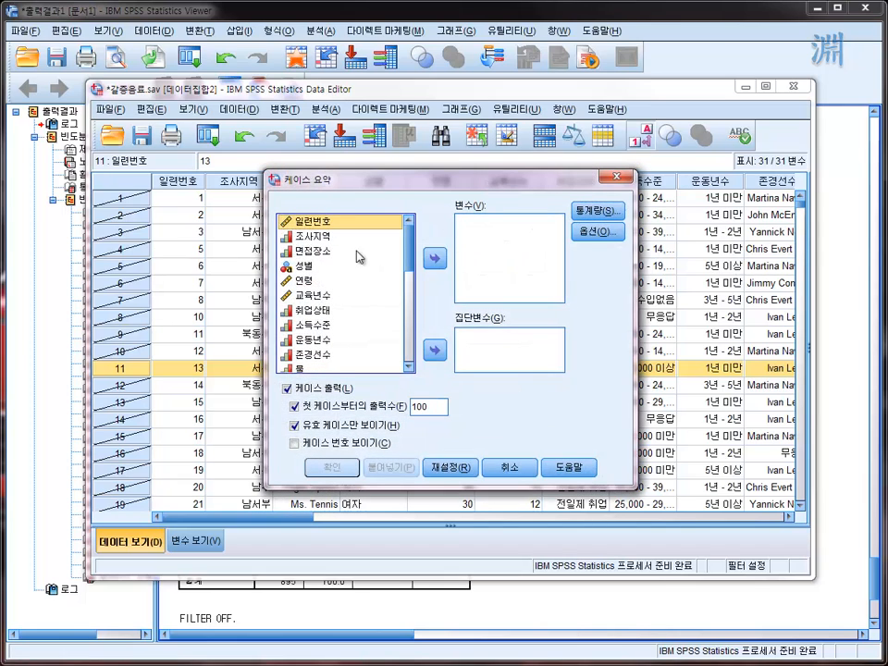
click(434, 259)
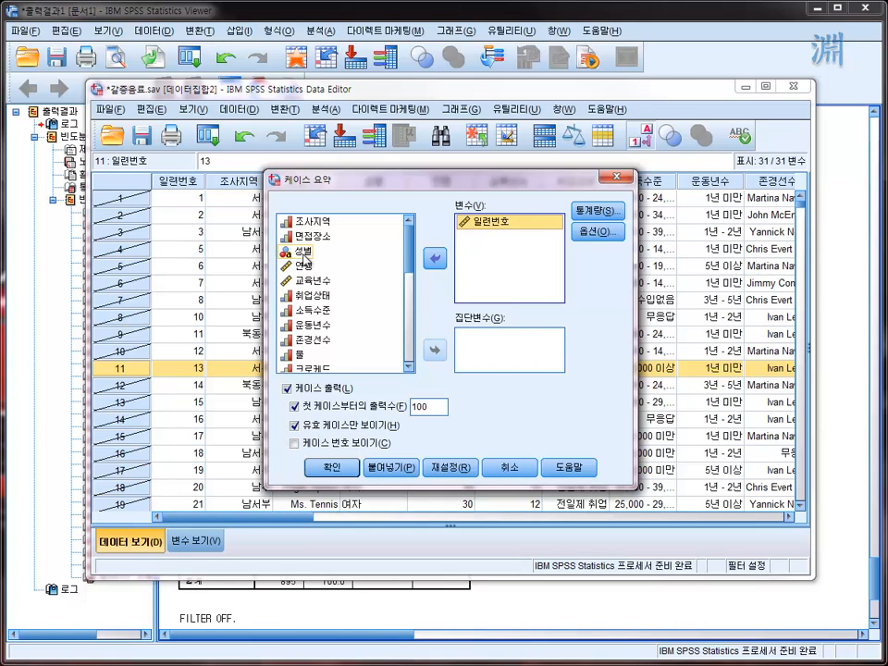
click(305, 250)
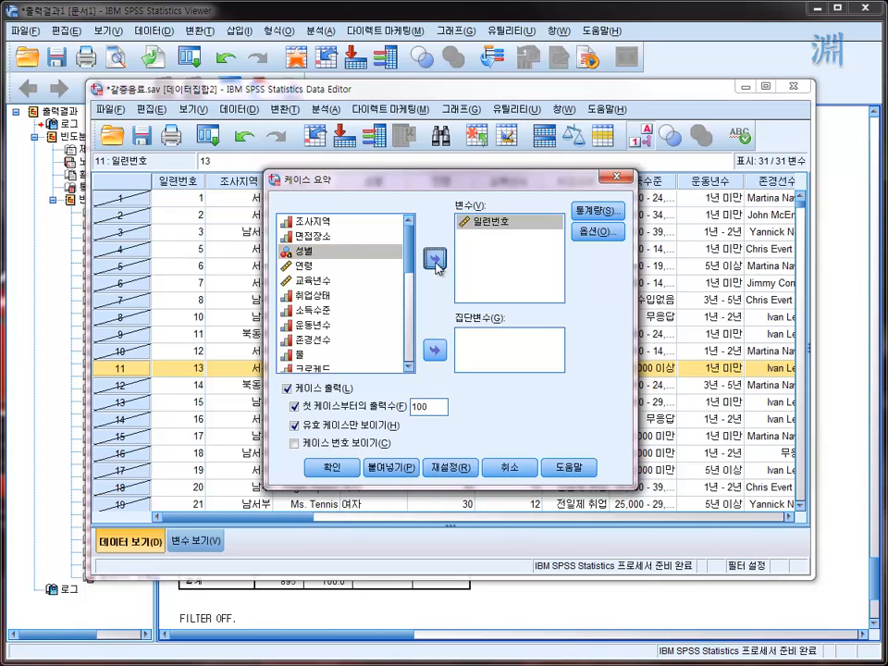
click(434, 261)
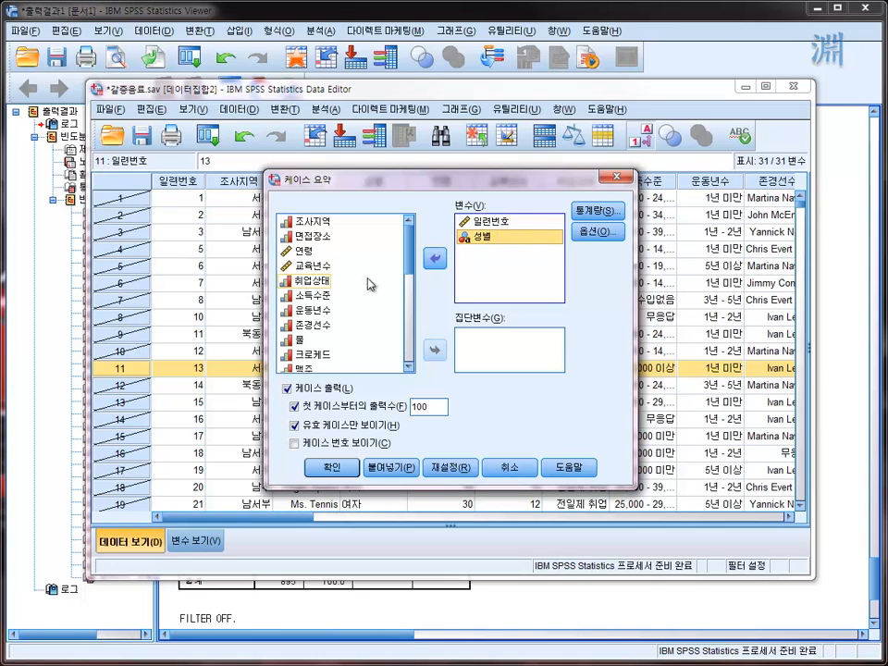
- Turn off the limit on the first cases listed (첫 케이스부터의 출력수), run the report and select its 케이스 요약 table
click(310, 324)
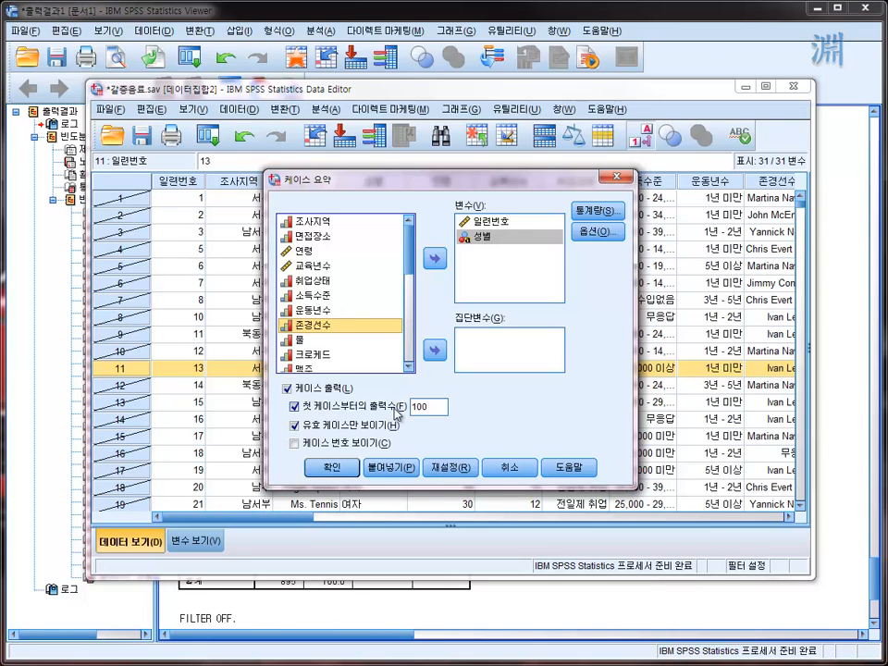
click(312, 416)
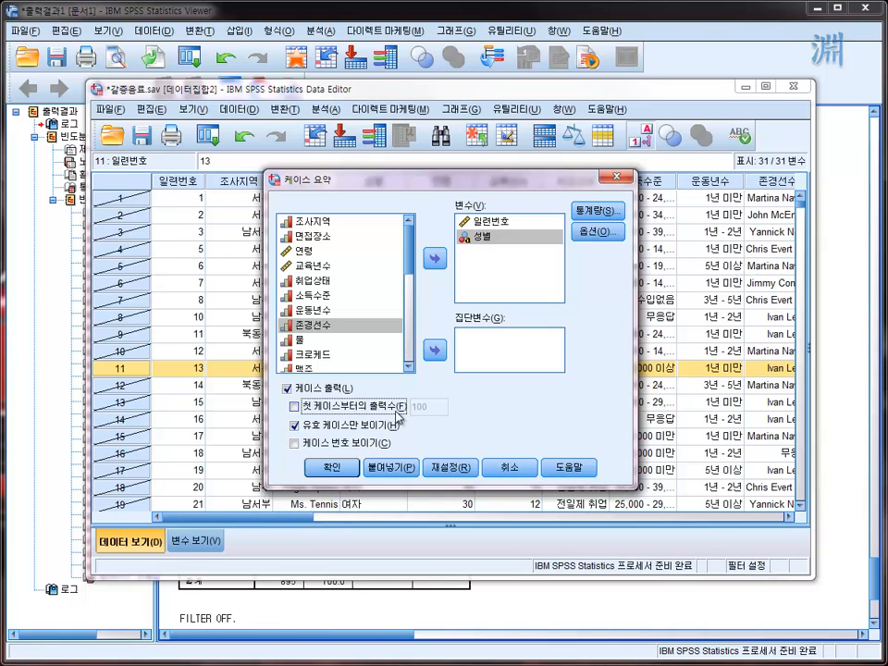
click(337, 467)
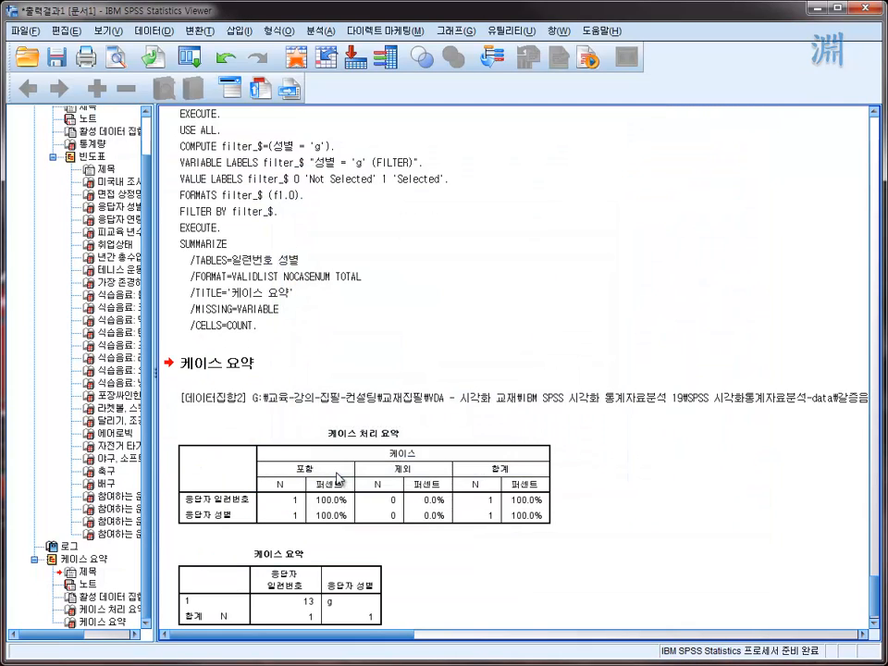
click(294, 536)
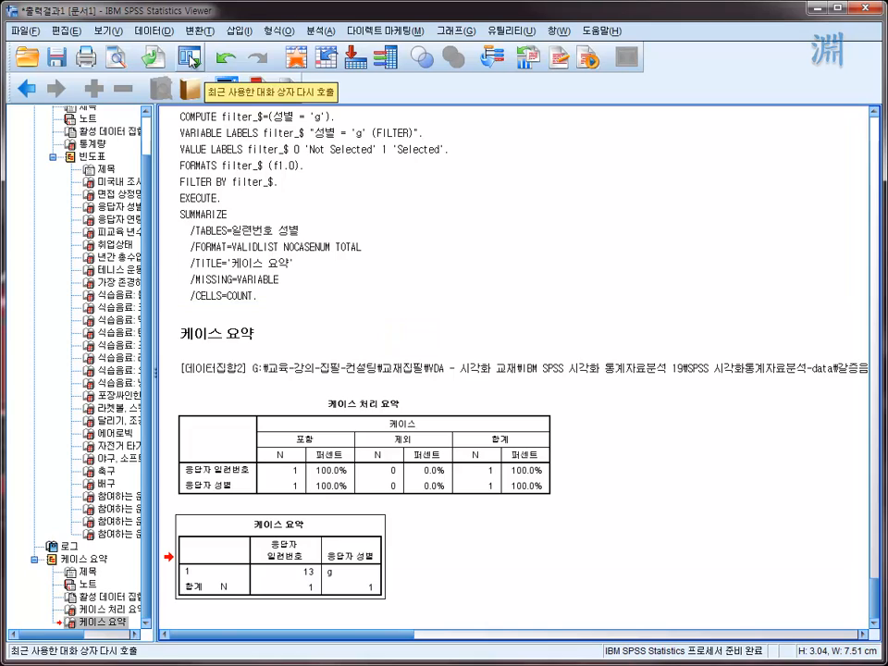
- Reopen the case selection condition and extend it with the OR clause 존경선수 = 5
click(190, 58)
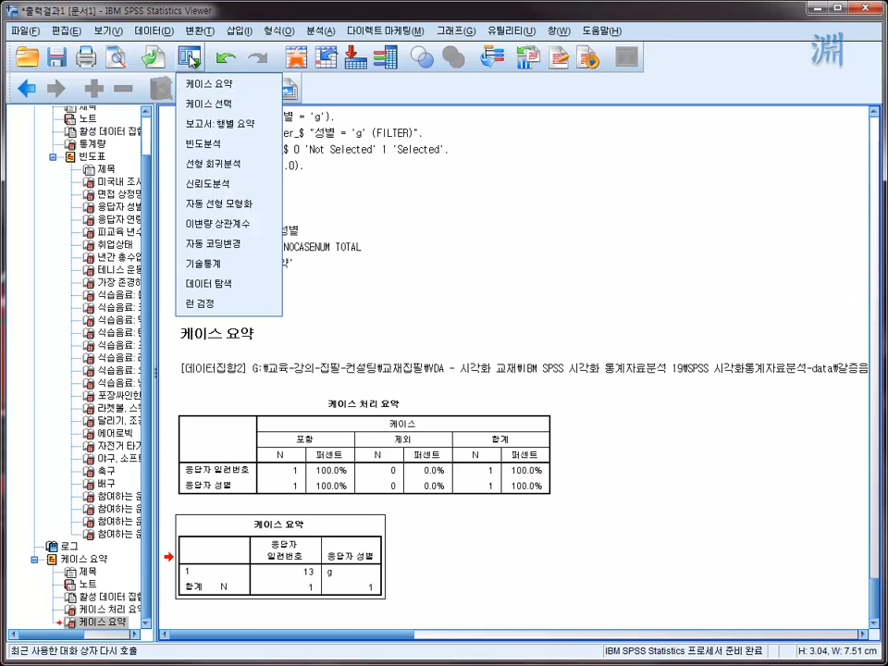
click(223, 108)
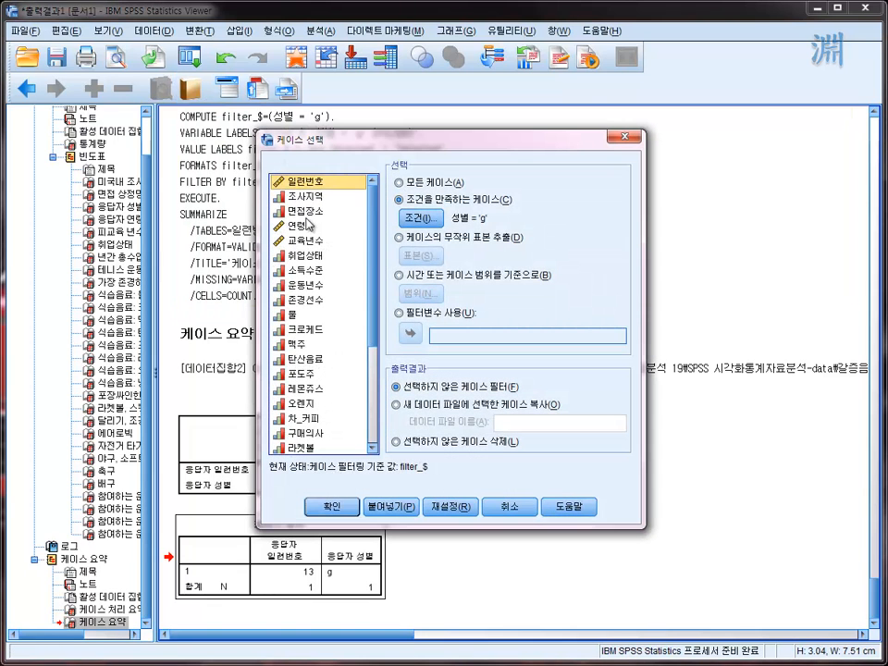
click(423, 222)
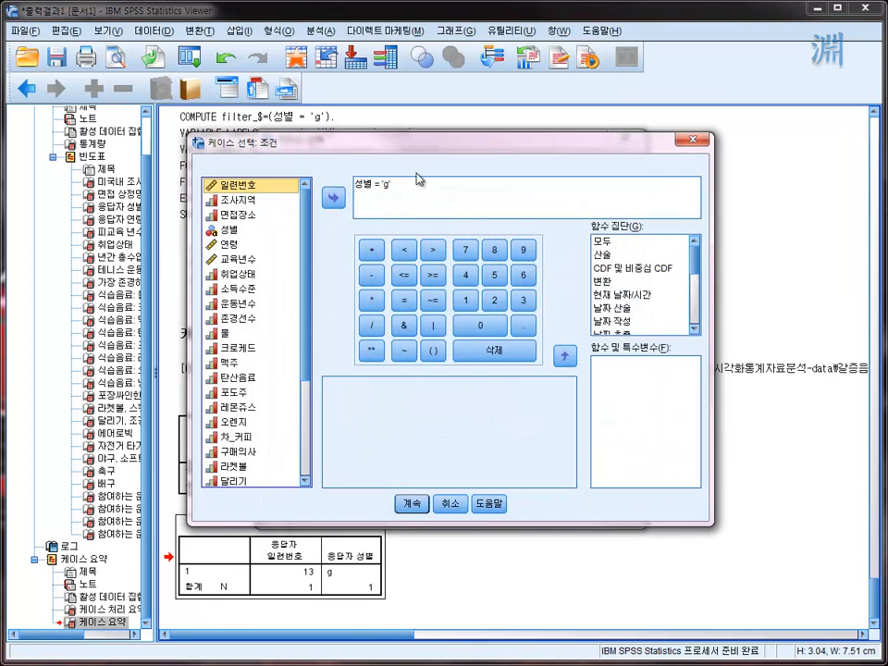
click(421, 187)
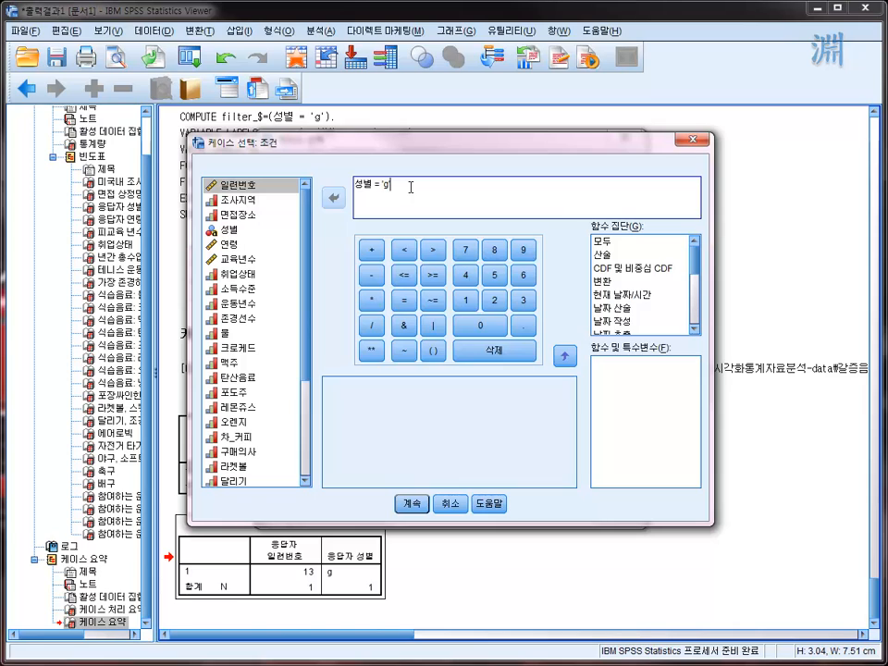
click(432, 325)
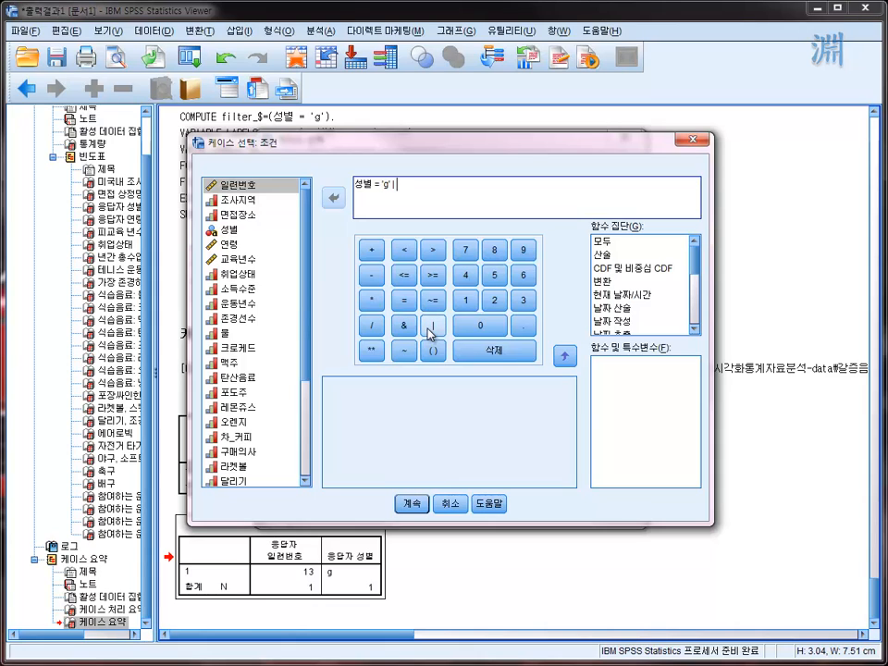
click(240, 319)
double_click(240, 319)
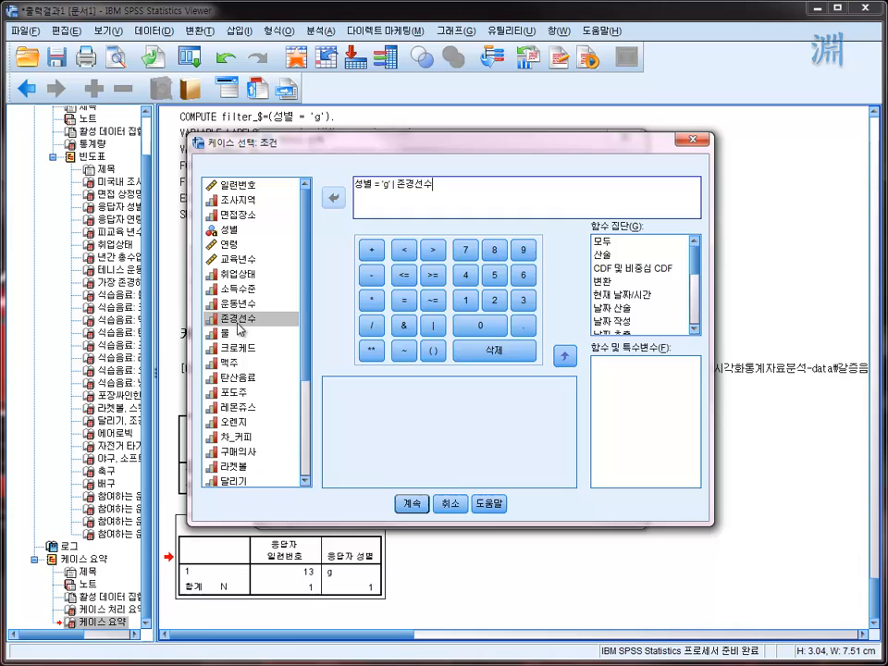
click(406, 300)
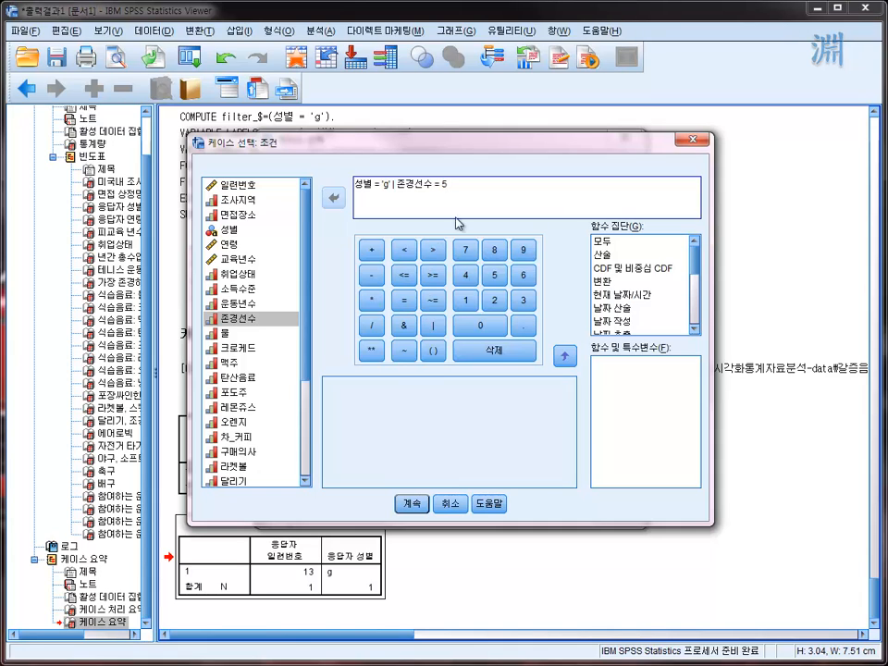
- Add another OR clause to the selection condition, 탄산음료 >= 4
click(434, 325)
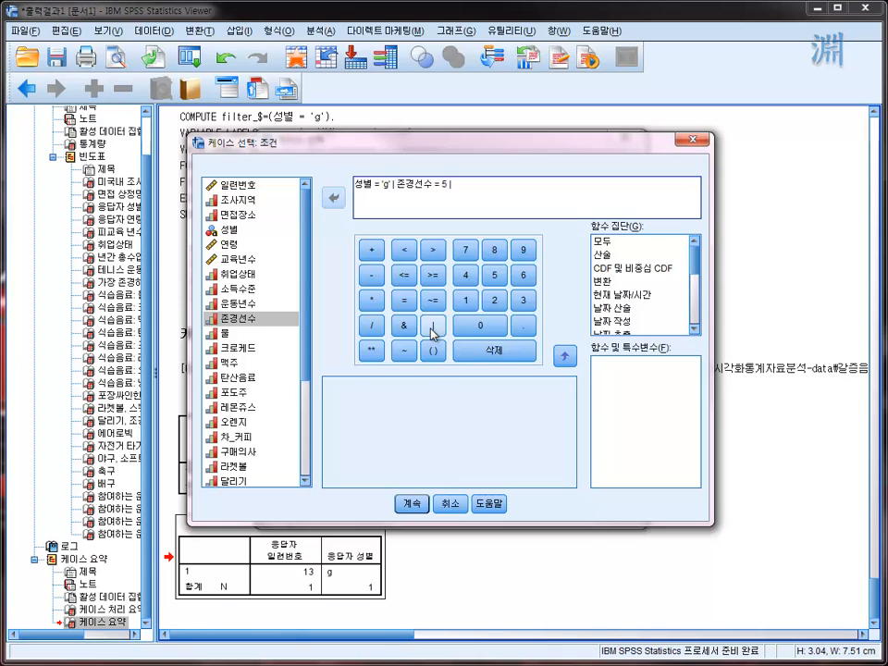
click(242, 379)
double_click(242, 383)
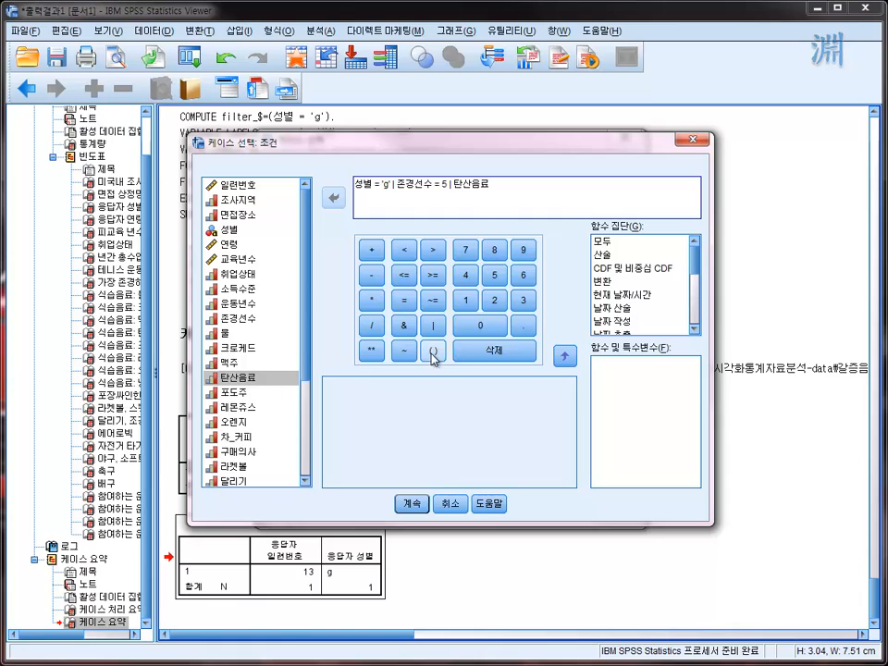
click(433, 278)
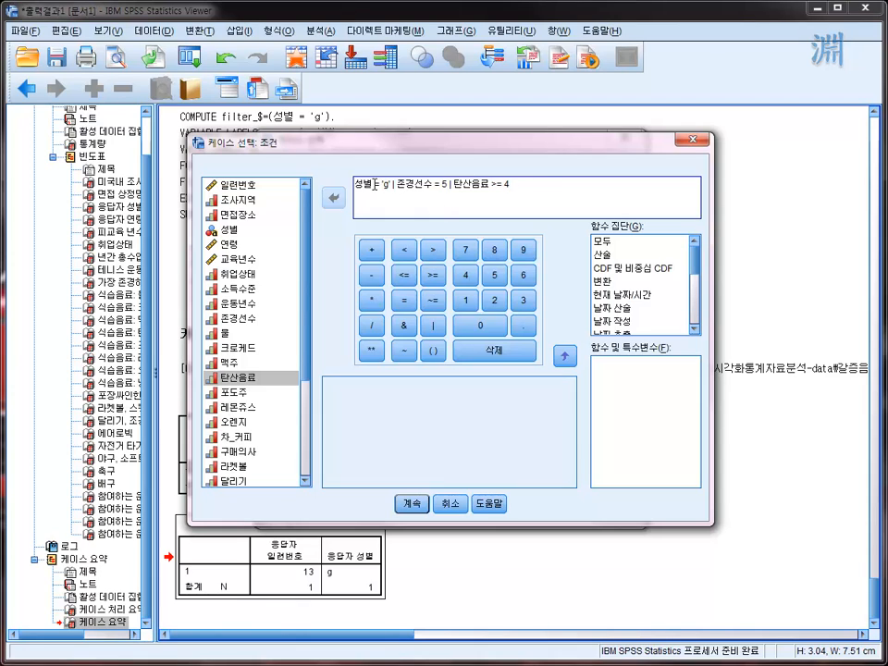
- Apply the extended case selection and check the filter marks on the case rows in the Data Editor
click(411, 505)
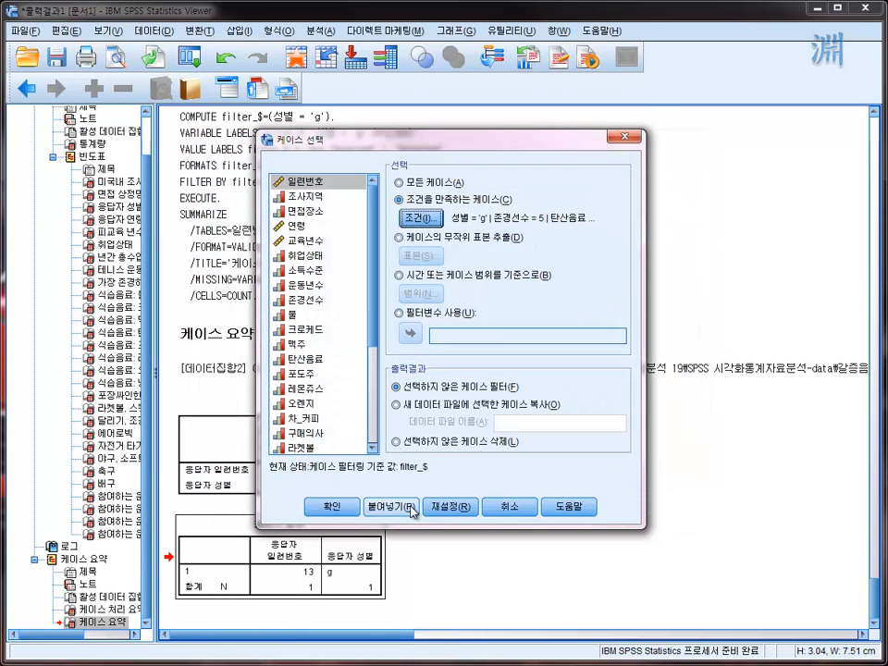
click(338, 508)
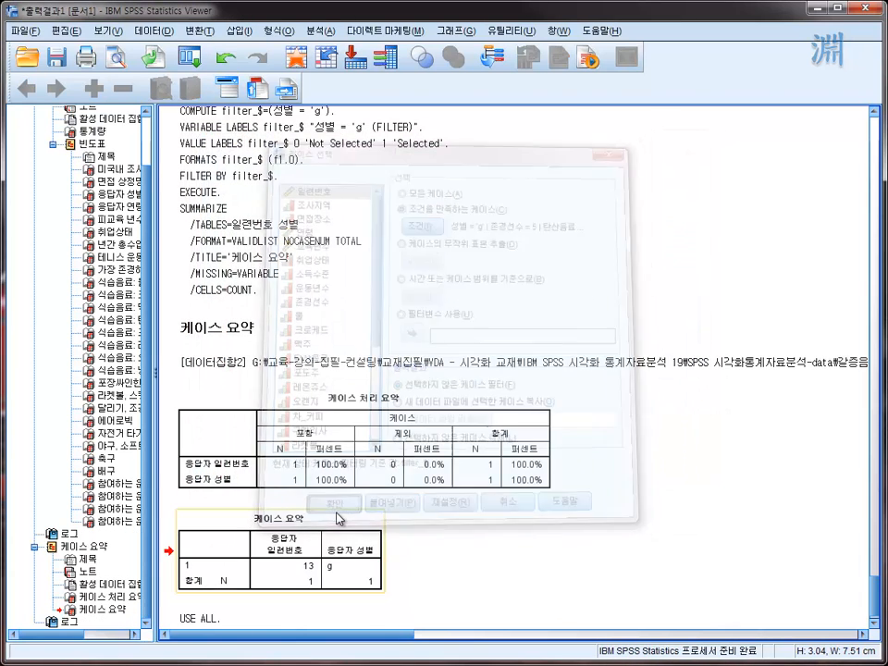
click(294, 61)
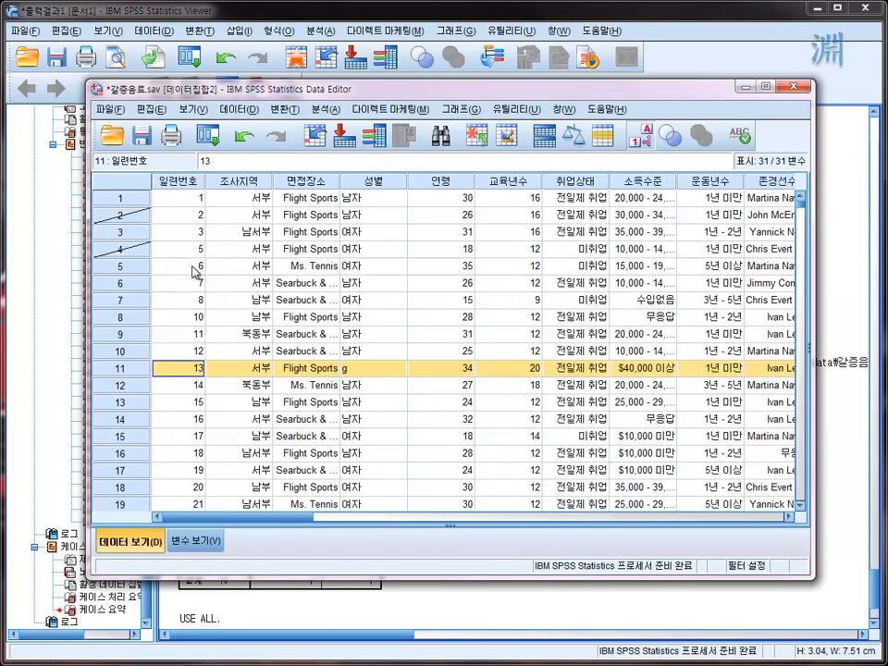
click(123, 485)
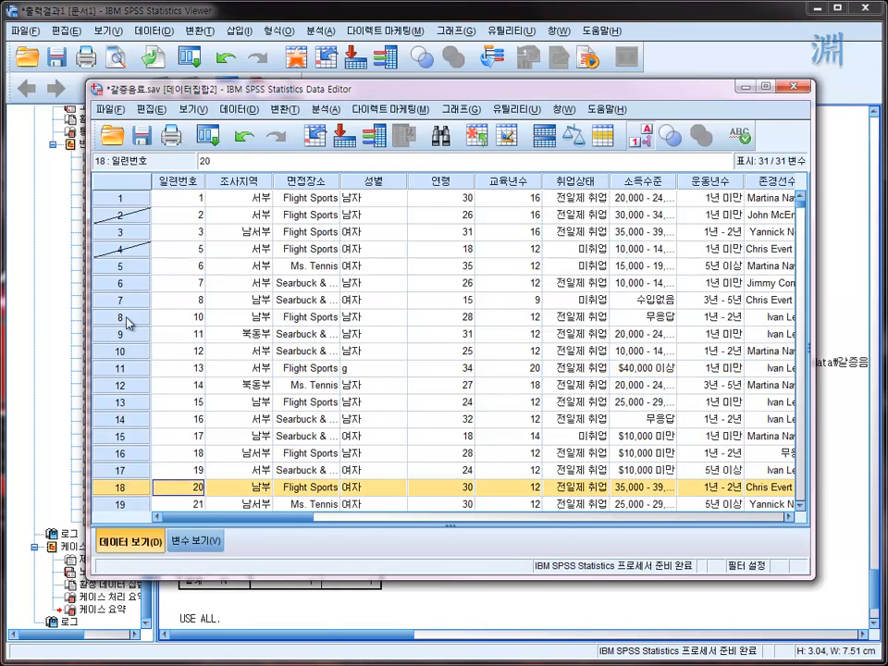
- Reopen the case summaries (케이스 요약) report setup and add 존경선수 to its variables
scroll(123, 317, down, 5)
scroll(125, 338, up, 5)
scroll(134, 370, down, 4)
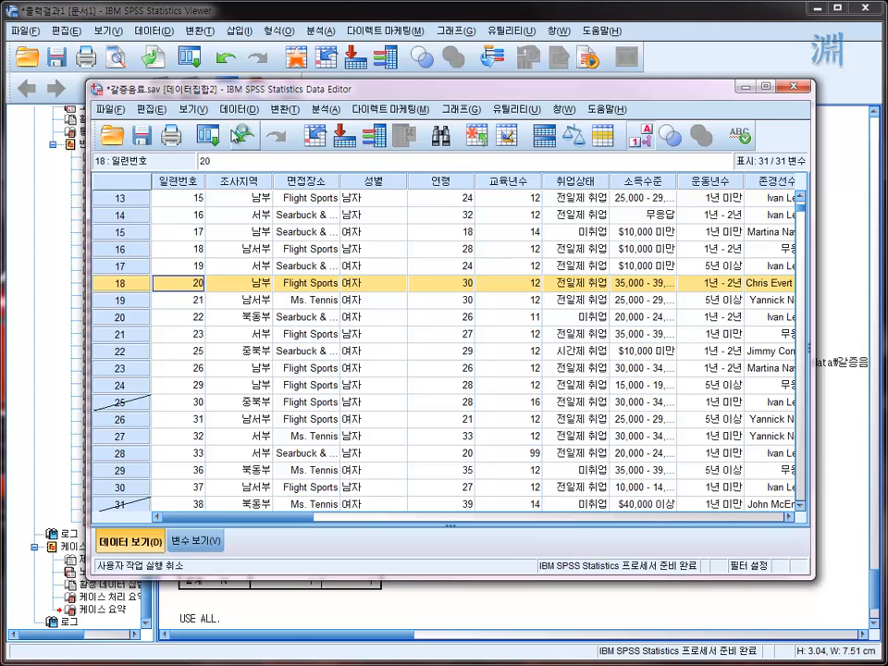
click(209, 137)
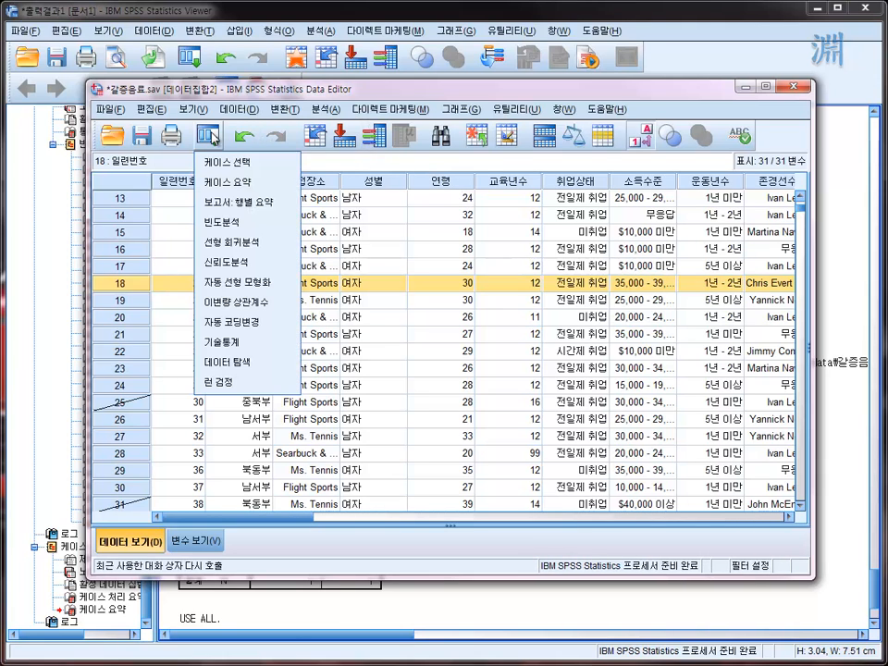
click(224, 182)
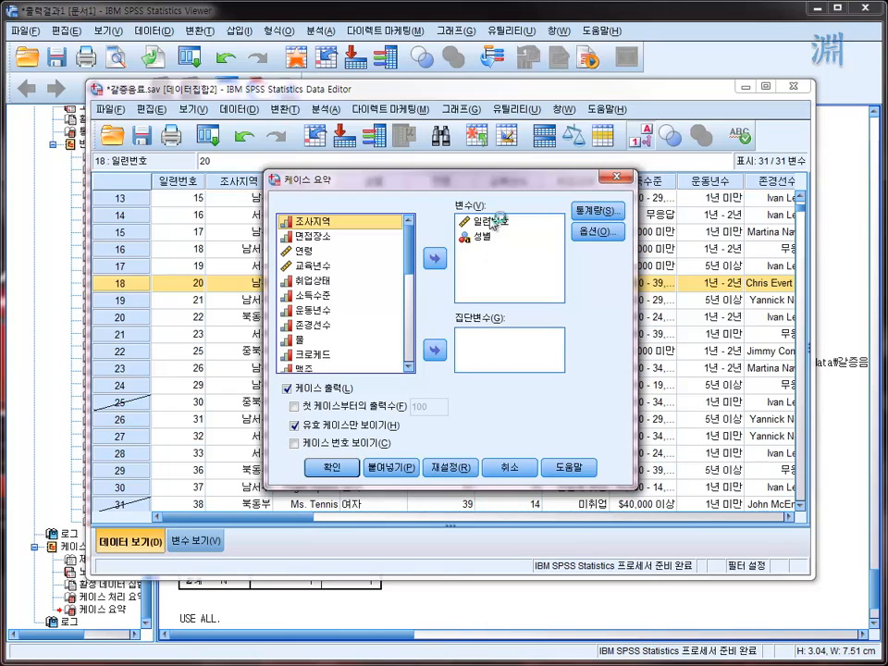
click(312, 325)
click(436, 260)
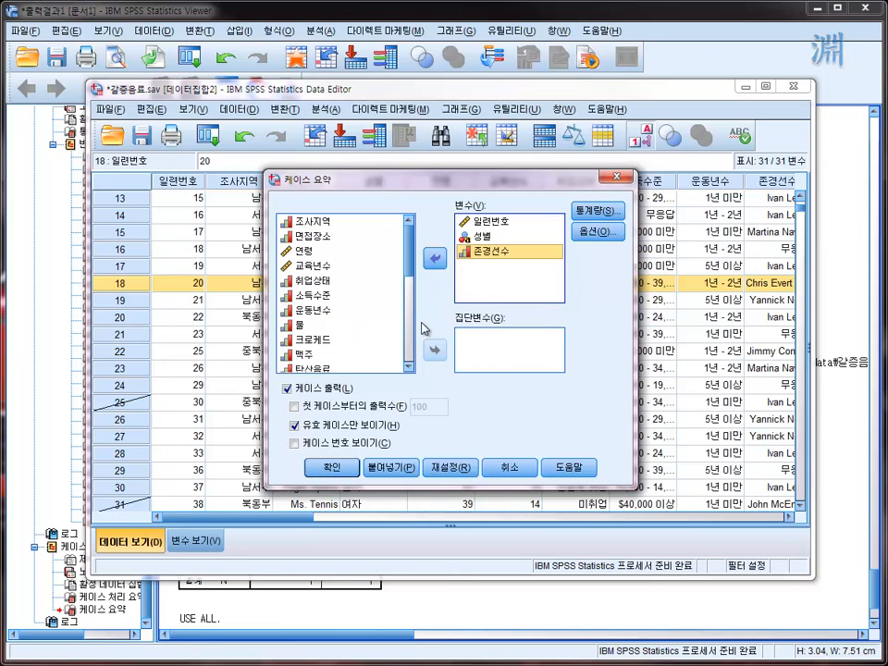
- Add 탄산음료 to the report variables and run the case summaries
scroll(412, 266, down, 1)
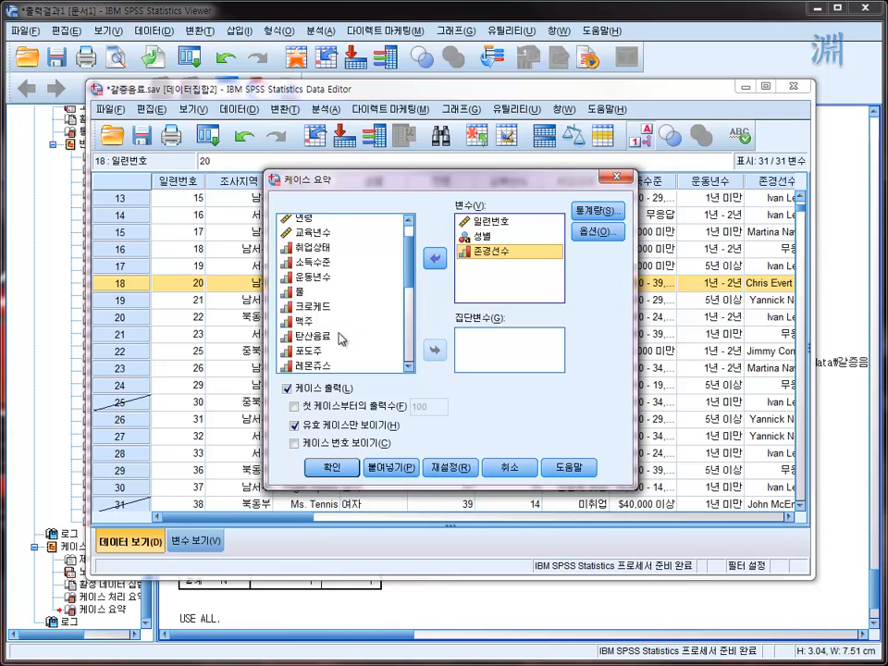
click(319, 336)
click(434, 260)
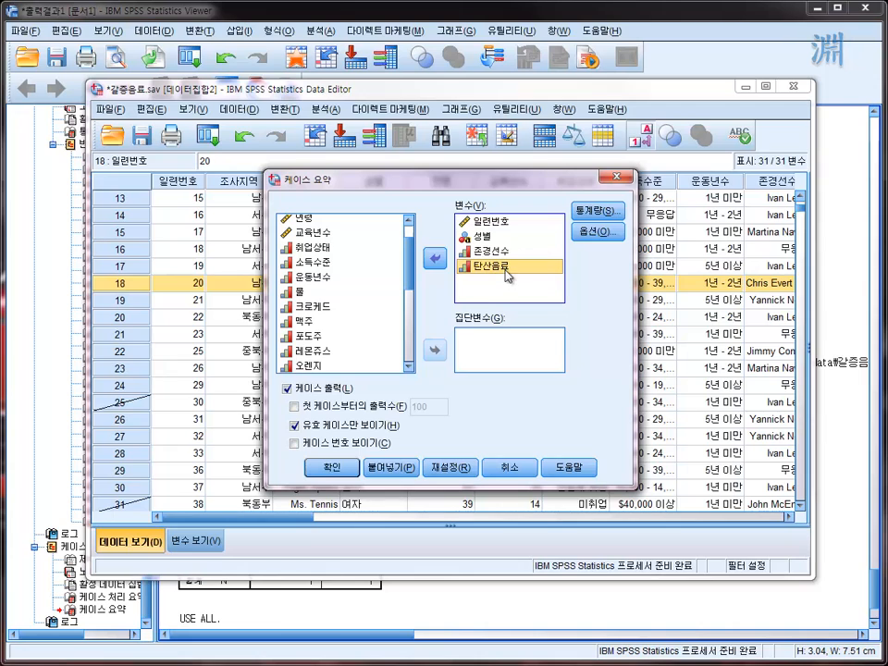
click(345, 469)
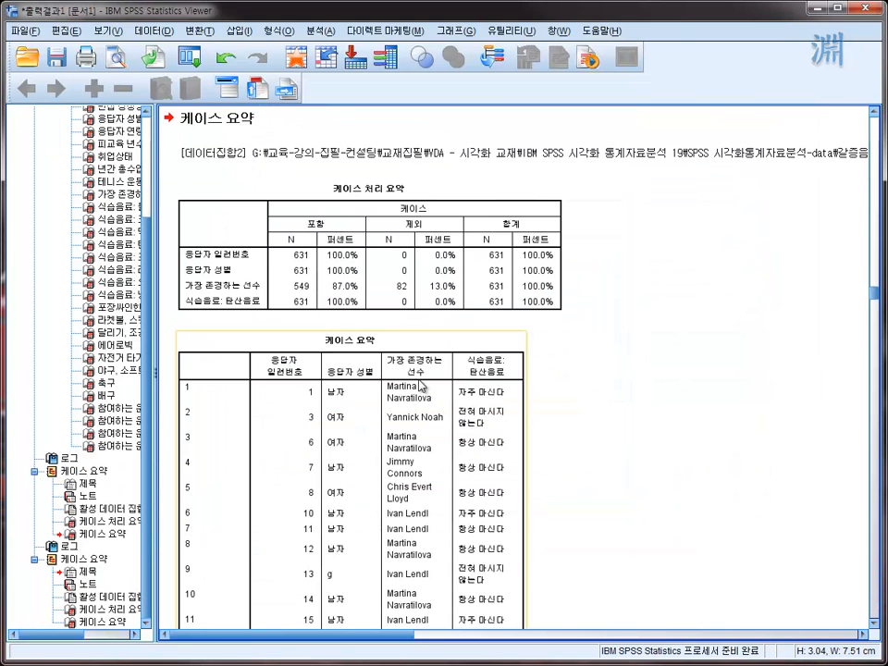
- Examine the new 케이스 요약 output, including its first case rows, the processing summary and the SUMMARIZE syntax above it
scroll(420, 386, down, 5)
scroll(421, 386, down, 6)
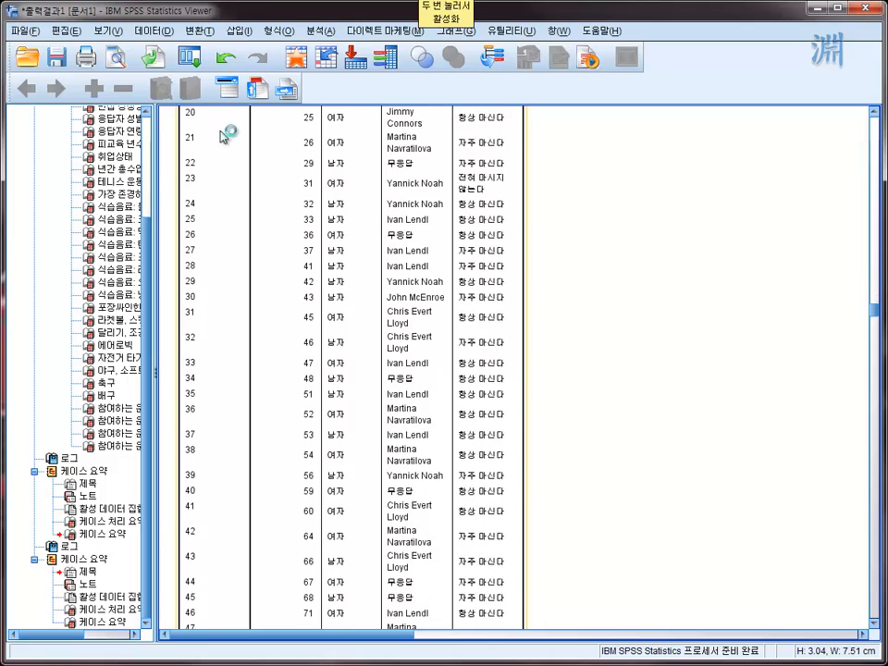
scroll(214, 195, down, 4)
scroll(215, 199, down, 10)
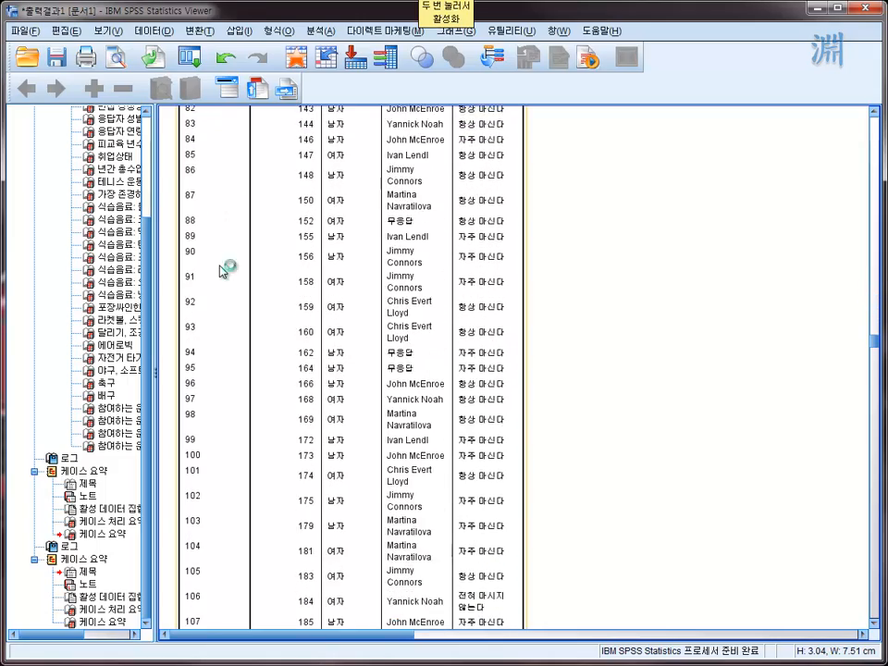
scroll(227, 272, up, 8)
scroll(228, 277, up, 8)
scroll(229, 406, up, 3)
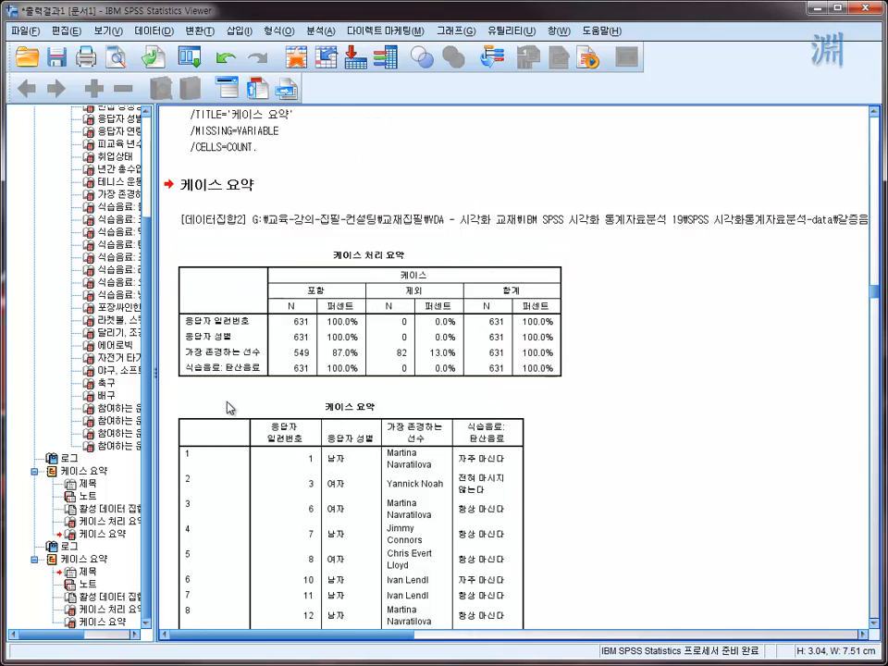
scroll(229, 410, down, 9)
scroll(228, 413, up, 7)
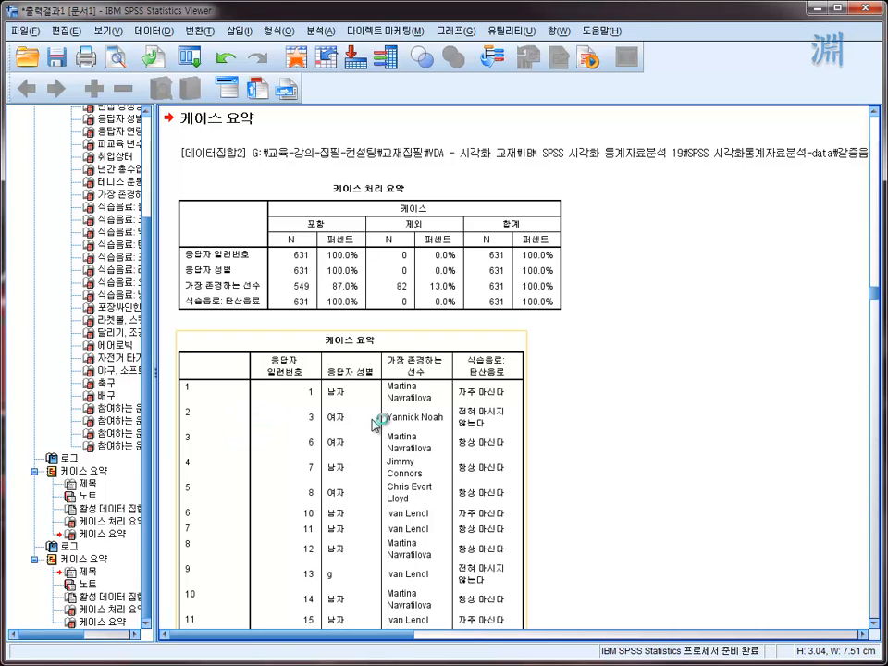
scroll(358, 395, down, 3)
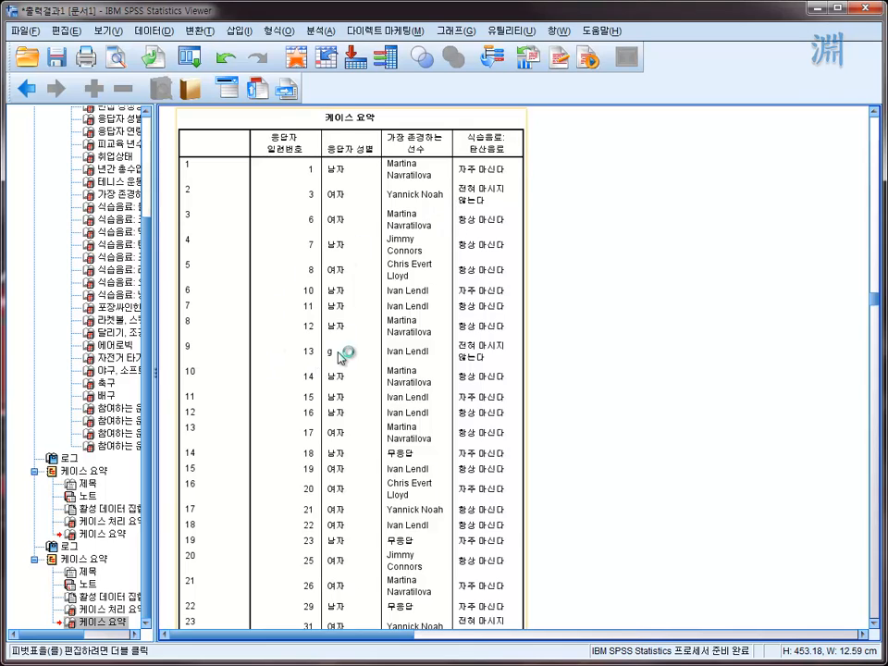
scroll(297, 376, down, 10)
scroll(256, 369, down, 15)
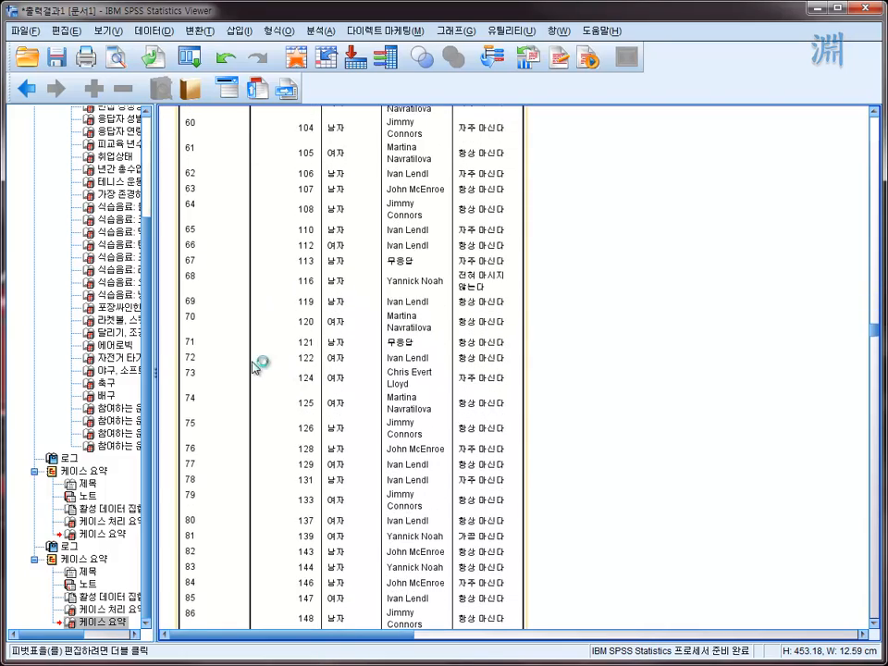
scroll(254, 368, up, 20)
scroll(257, 368, up, 12)
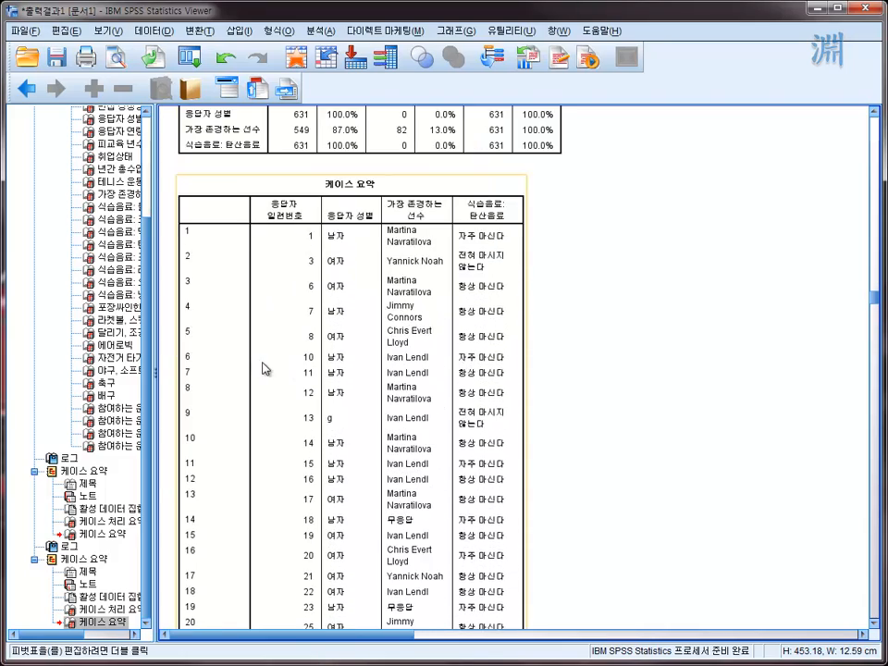
scroll(294, 481, down, 8)
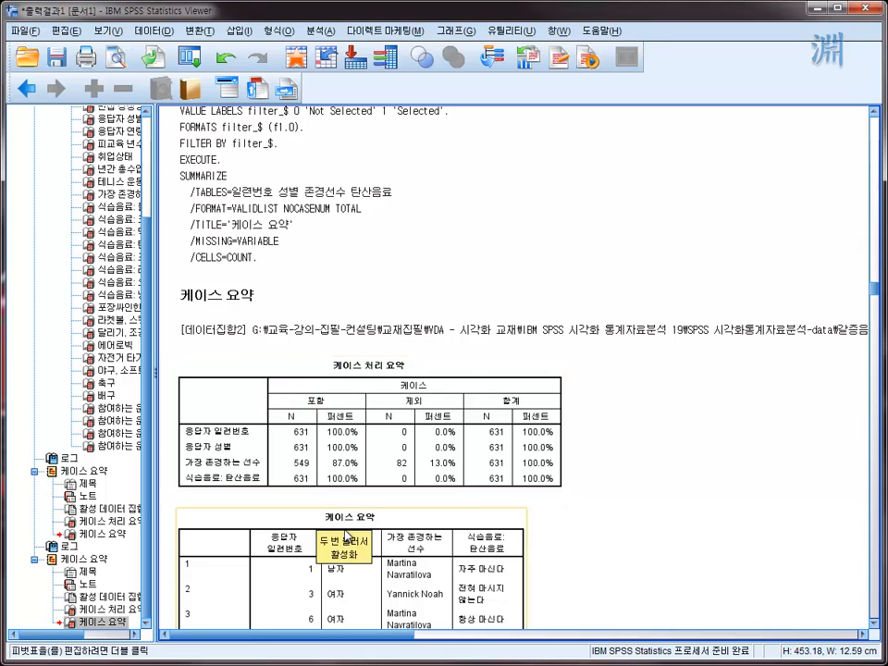
scroll(420, 373, up, 5)
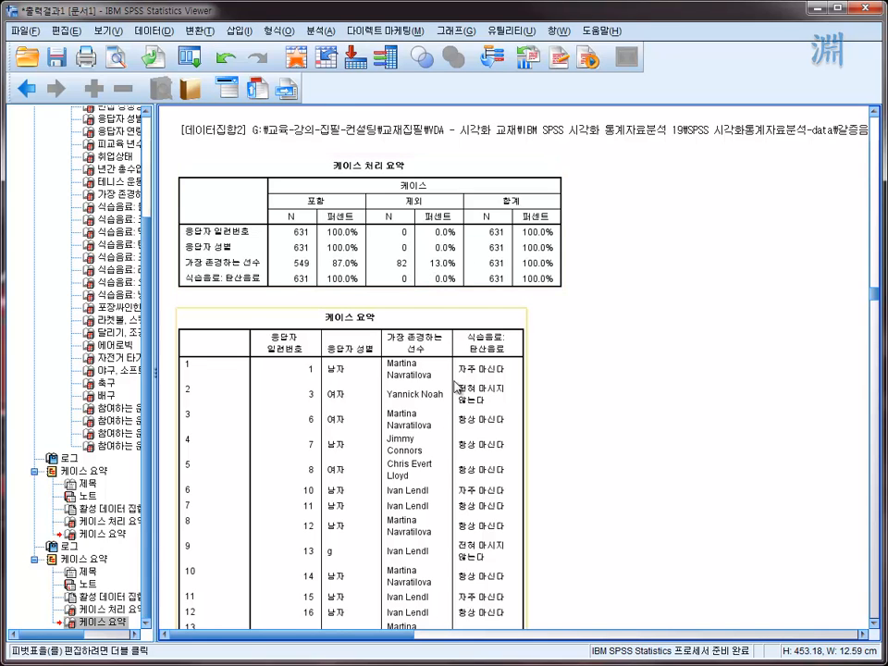
- Read down the long case list, comparing gender, most respected player and 탄산음료 values against the selection conditions
scroll(455, 383, down, 5)
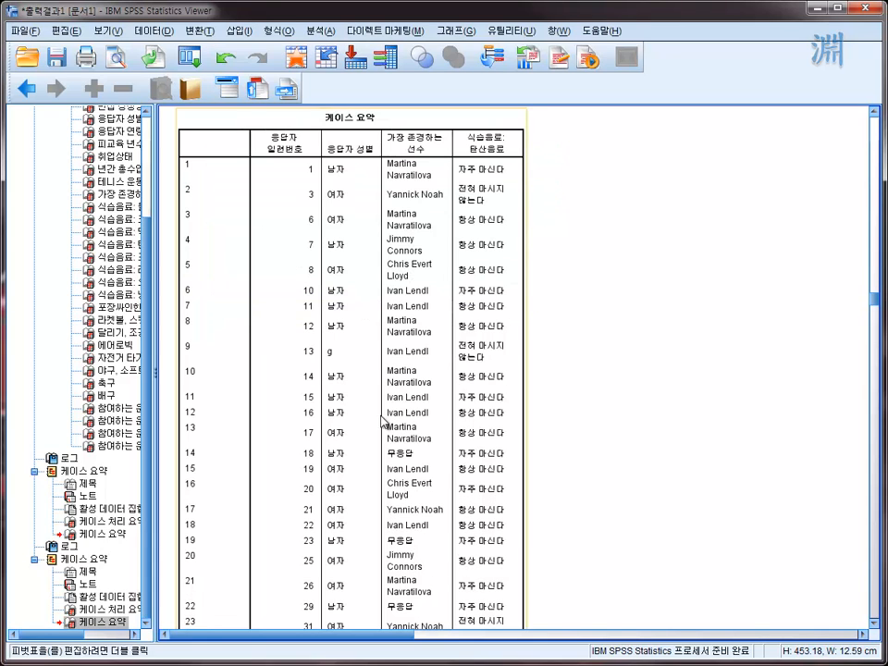
scroll(390, 416, down, 5)
scroll(391, 499, down, 20)
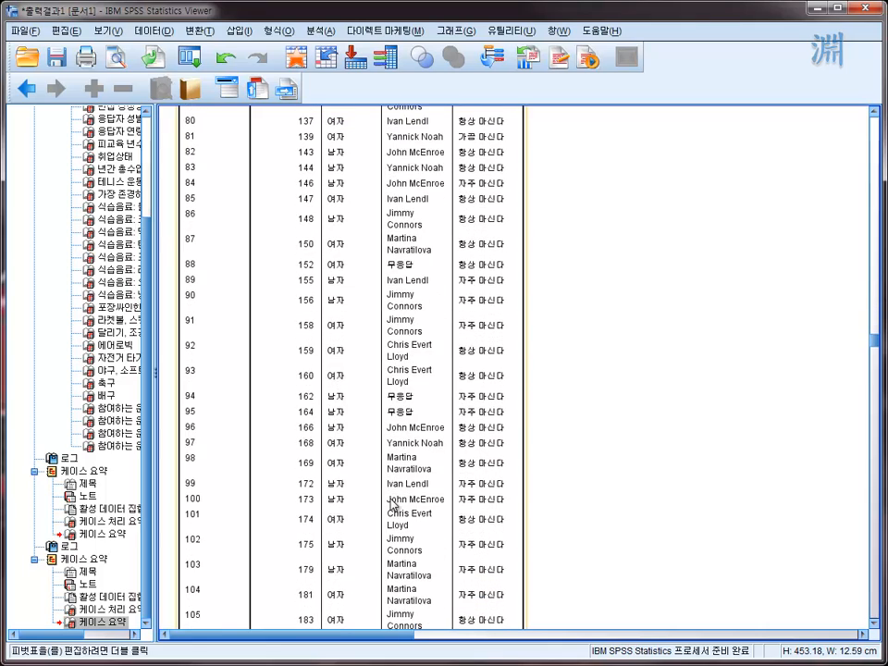
scroll(393, 504, down, 15)
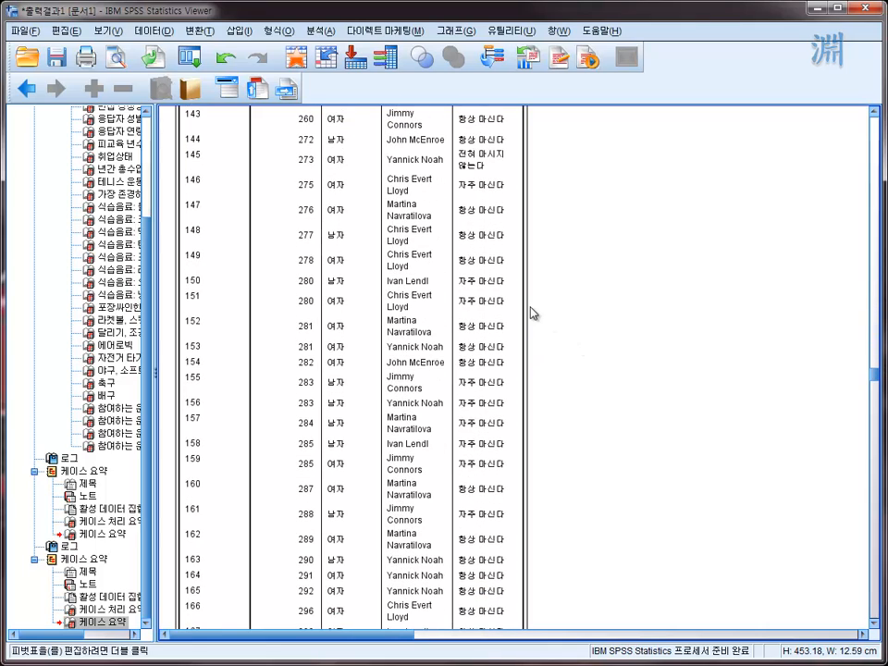
scroll(527, 314, down, 10)
scroll(515, 356, down, 8)
scroll(340, 370, down, 20)
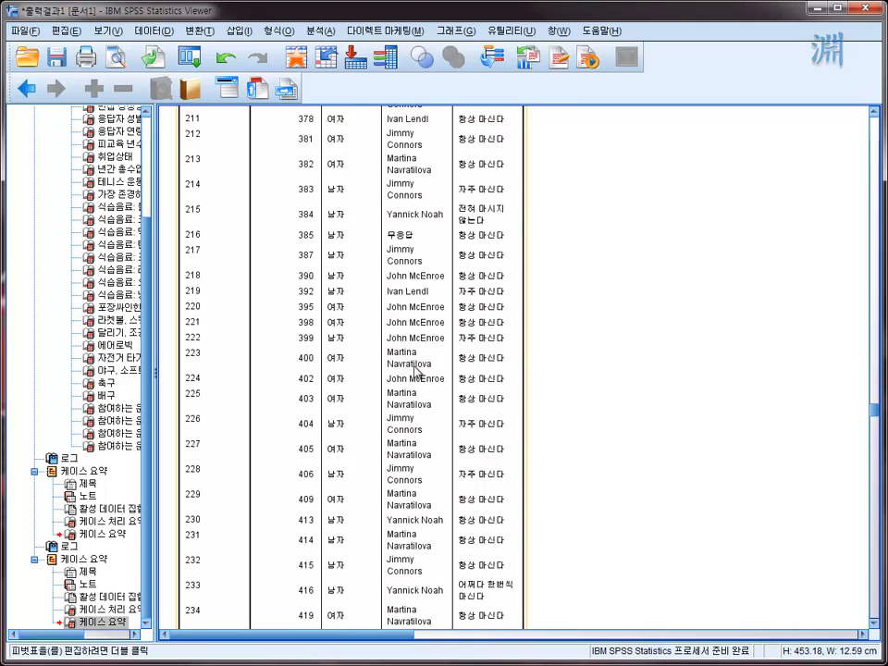
scroll(340, 369, down, 20)
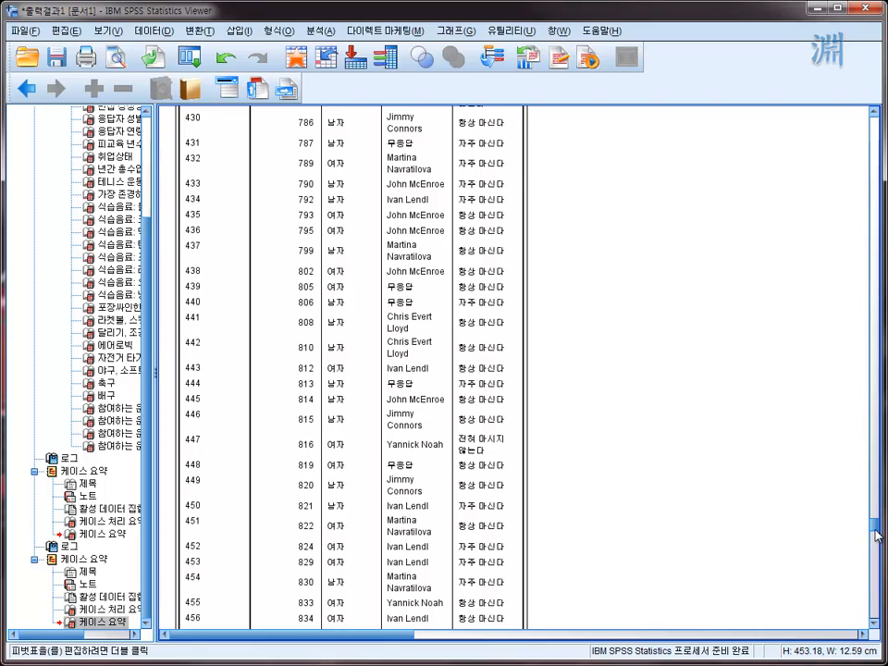
- Review the earlier filter syntax log for 성별 = 'g' and return to the first rows of the newest 케이스 요약 table
drag(873, 526, 808, 279)
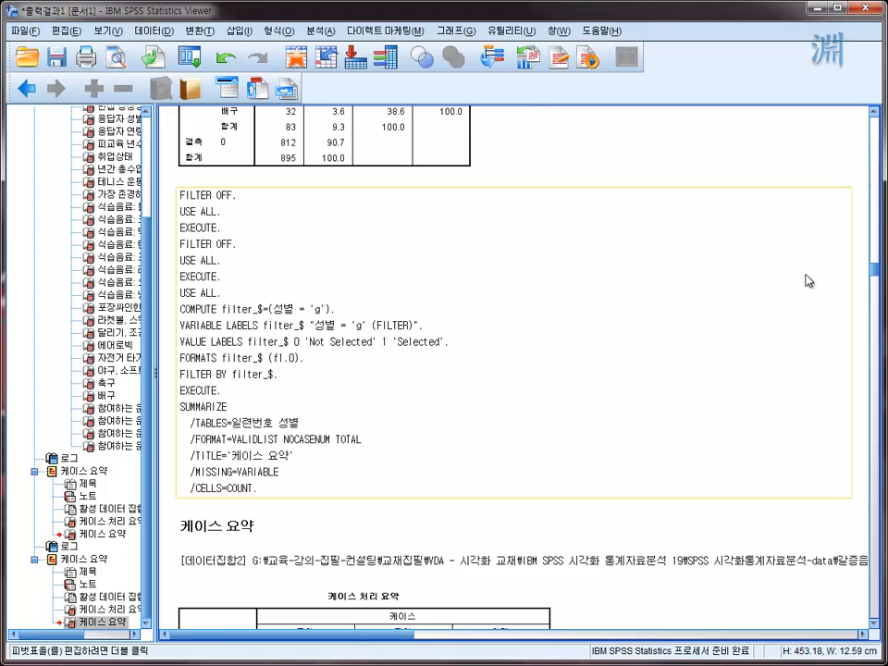
scroll(665, 575, down, 15)
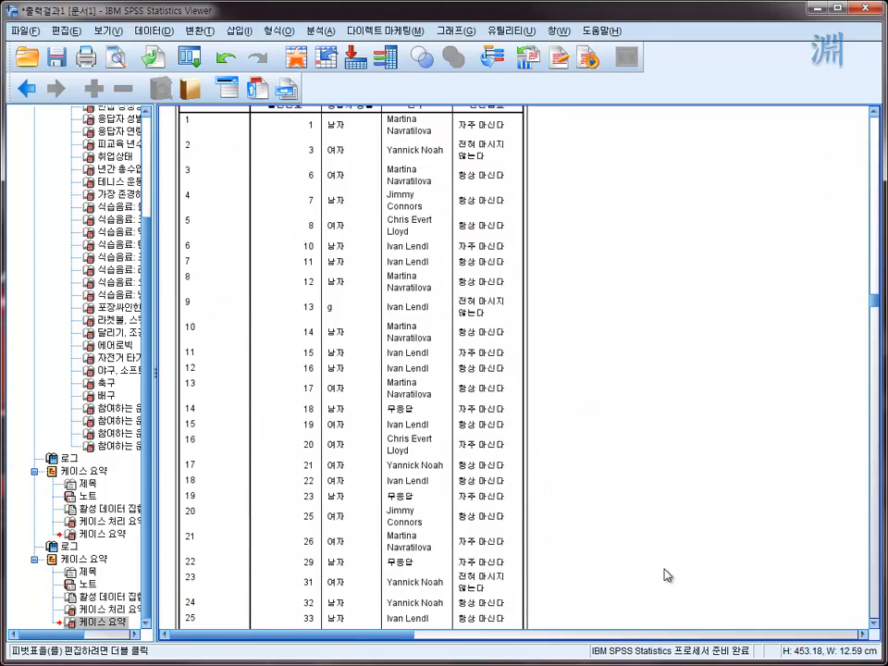
scroll(666, 575, up, 8)
scroll(356, 427, down, 10)
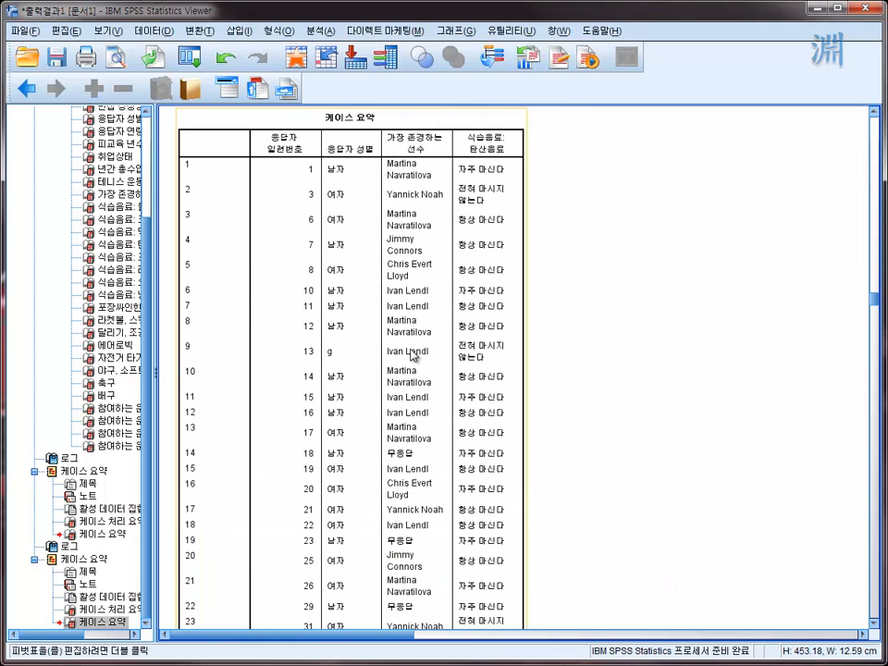